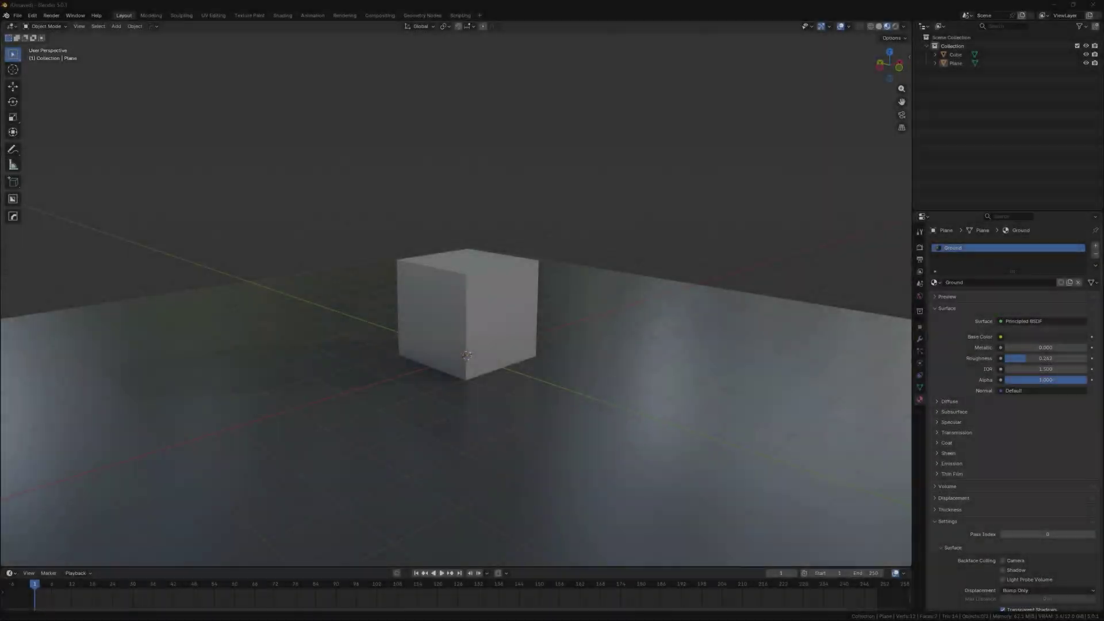
Install the TrueDepth_1.5.4.zip add-on by dropping it into Blender and confirming.
key(super+e)
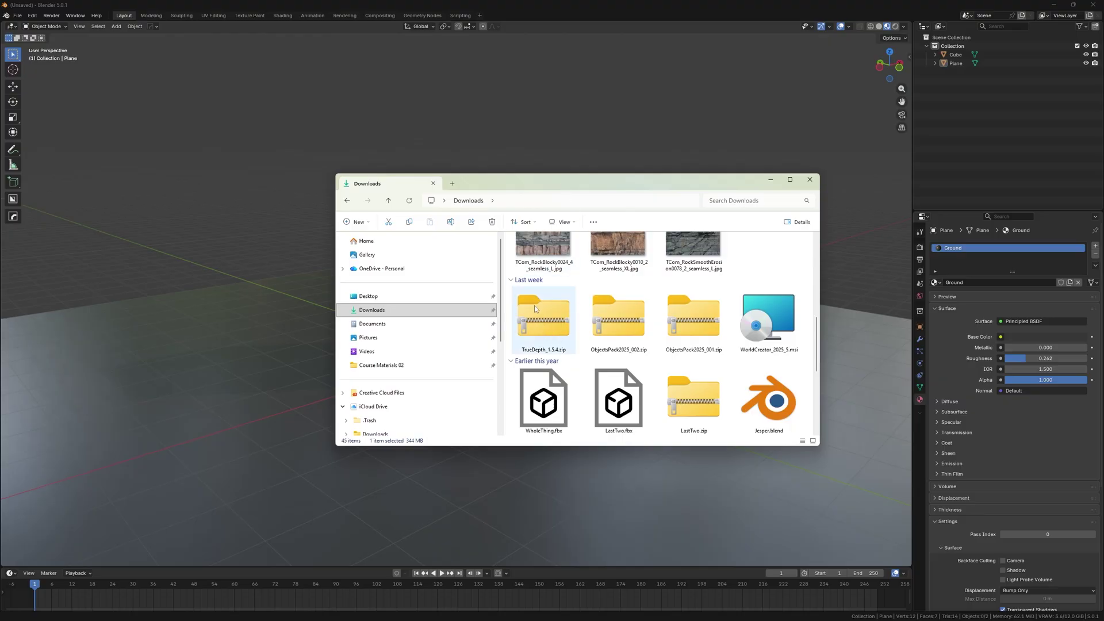
click(542, 330)
drag(153, 164, 153, 164)
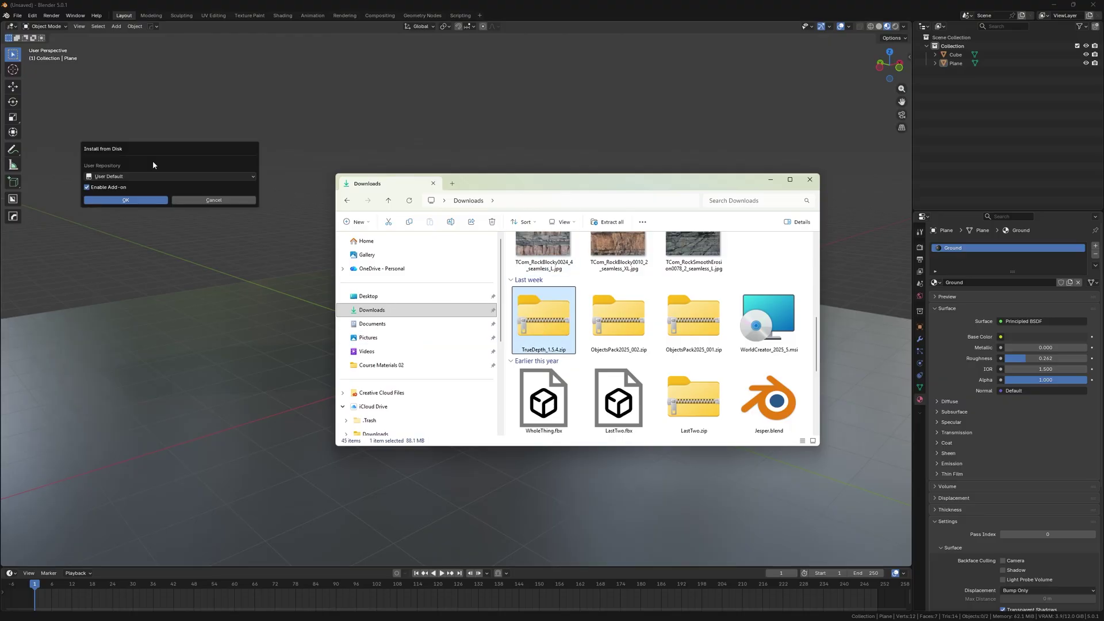
click(127, 199)
click(130, 201)
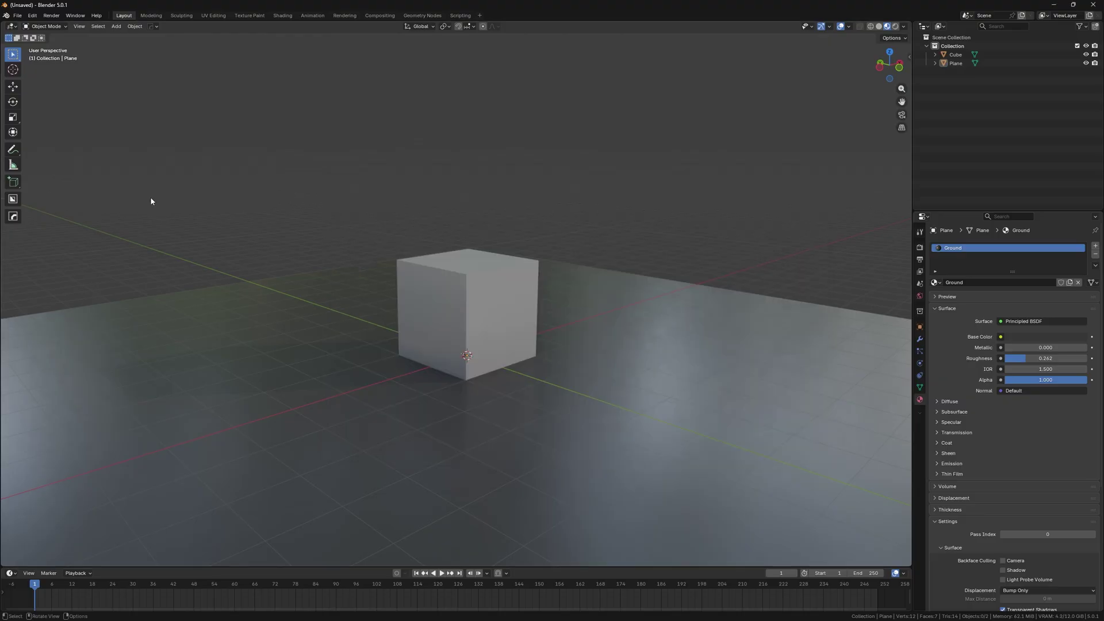
Find TrueDepth under Preferences > Add-ons and check that it is enabled.
click(30, 16)
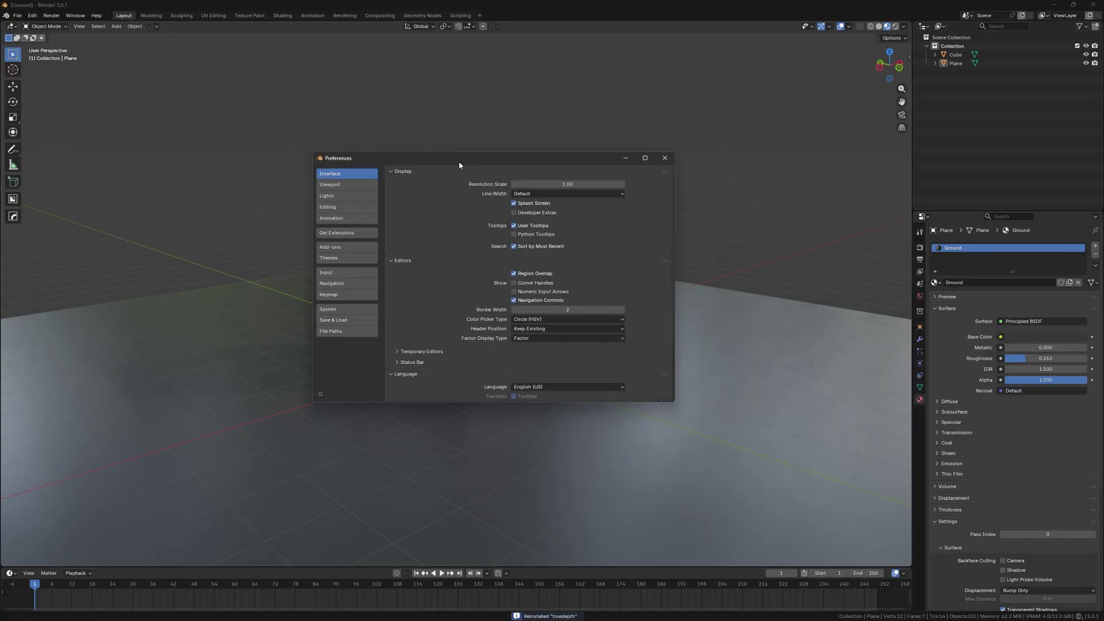
click(351, 247)
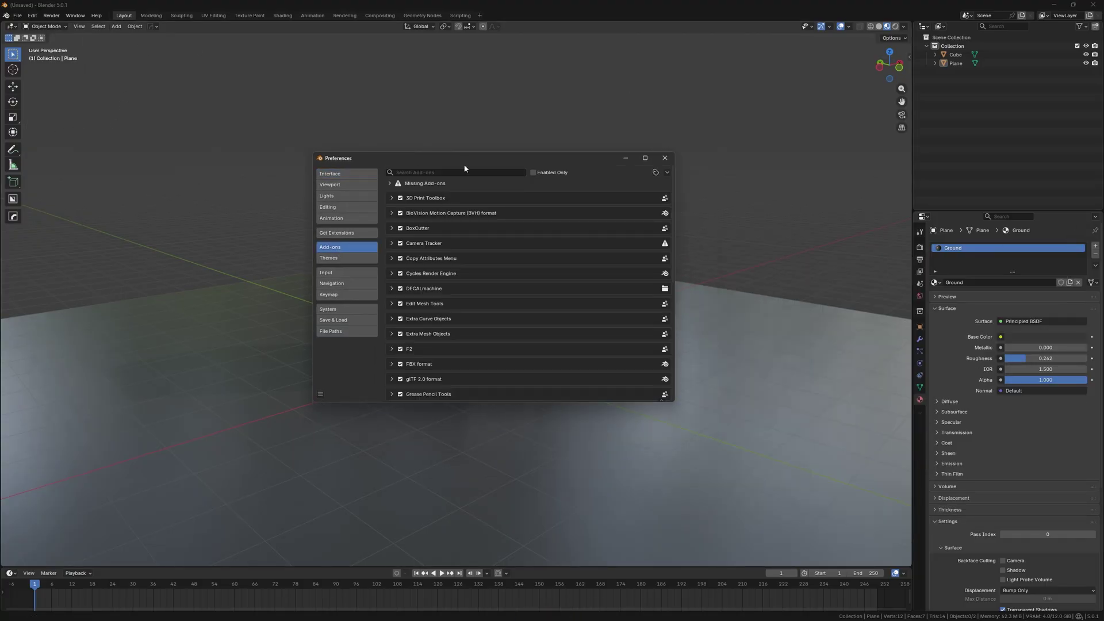
click(465, 172)
text(true)
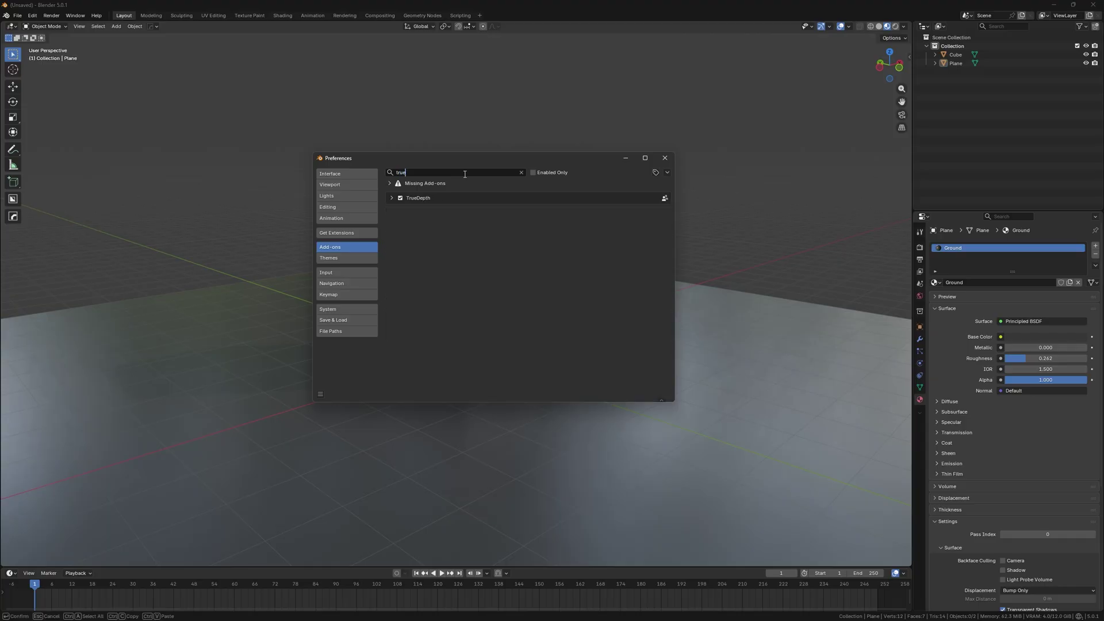
click(391, 198)
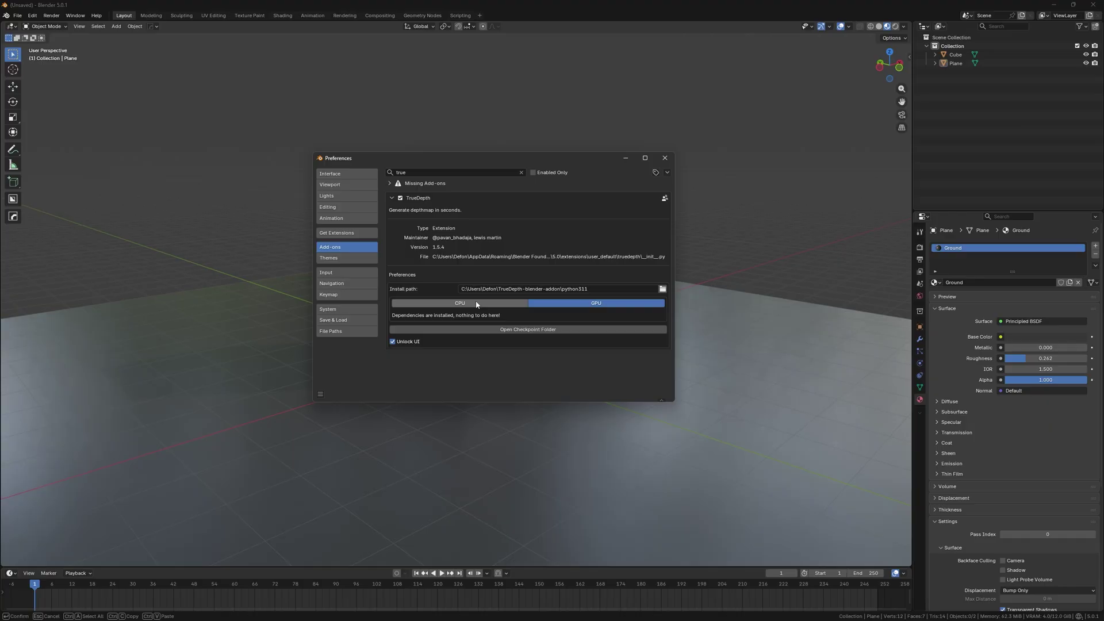
click(512, 332)
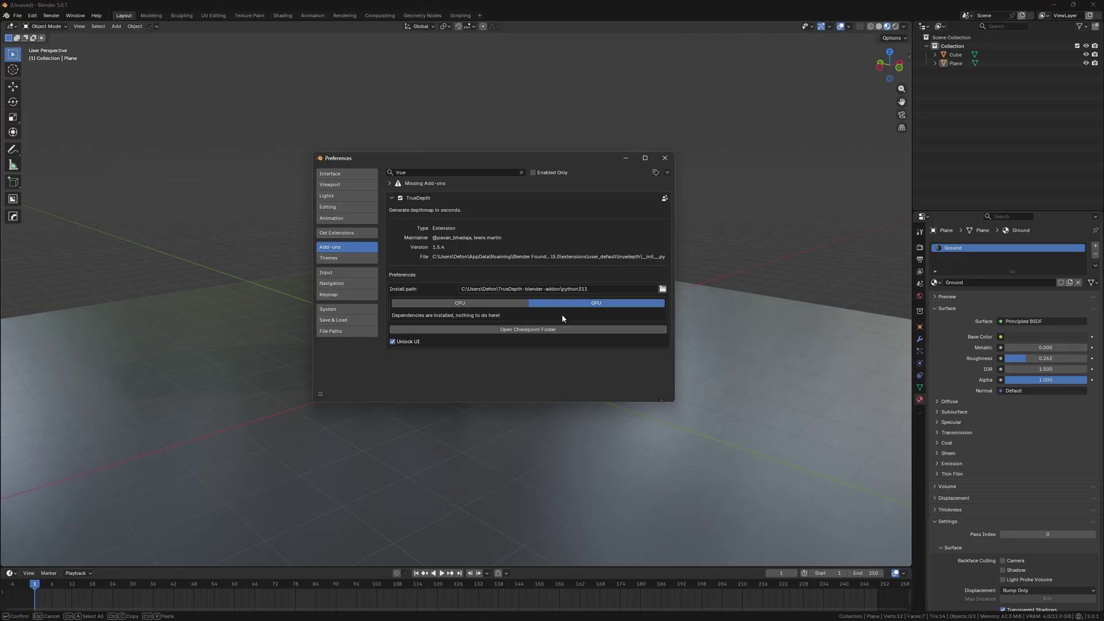
Set TrueDepth's Model Size to ViT-L: Large in the viewport side panel.
click(909, 58)
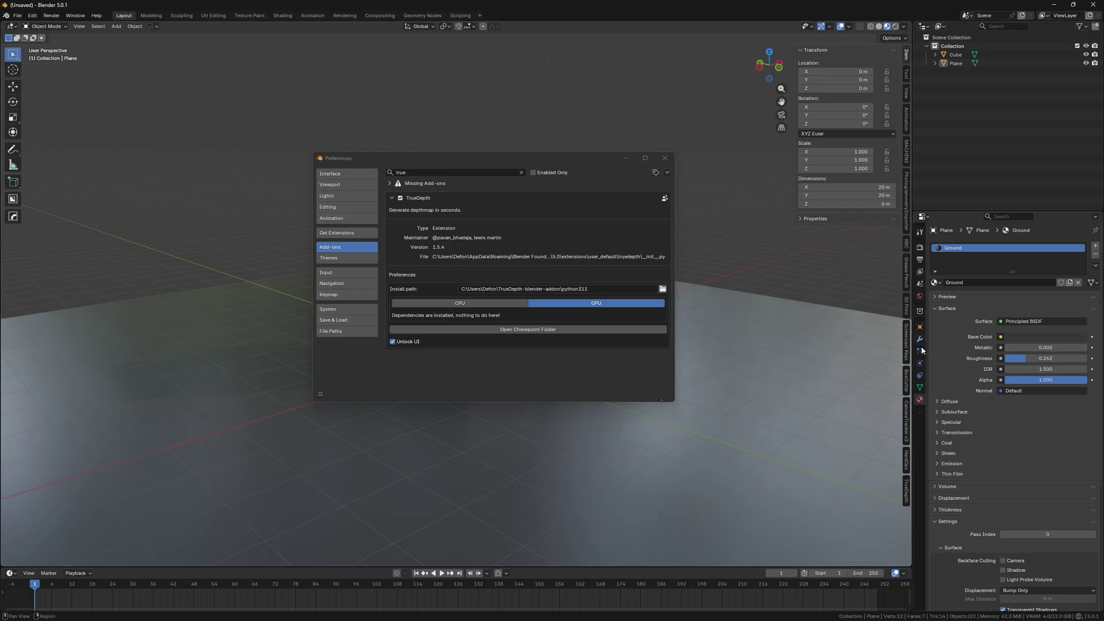
click(906, 492)
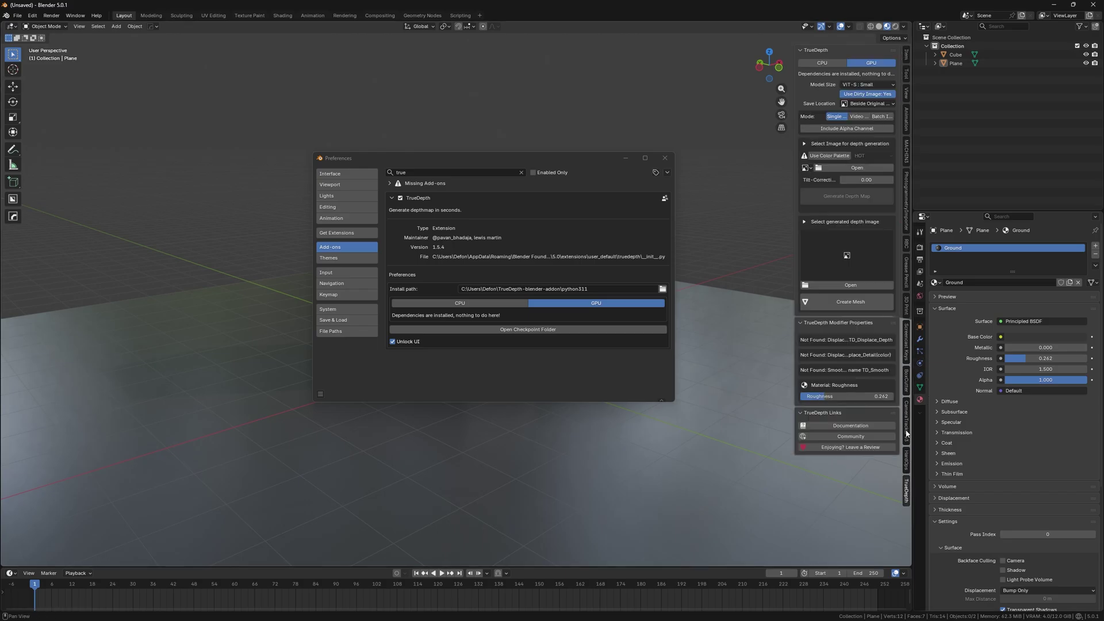
click(870, 85)
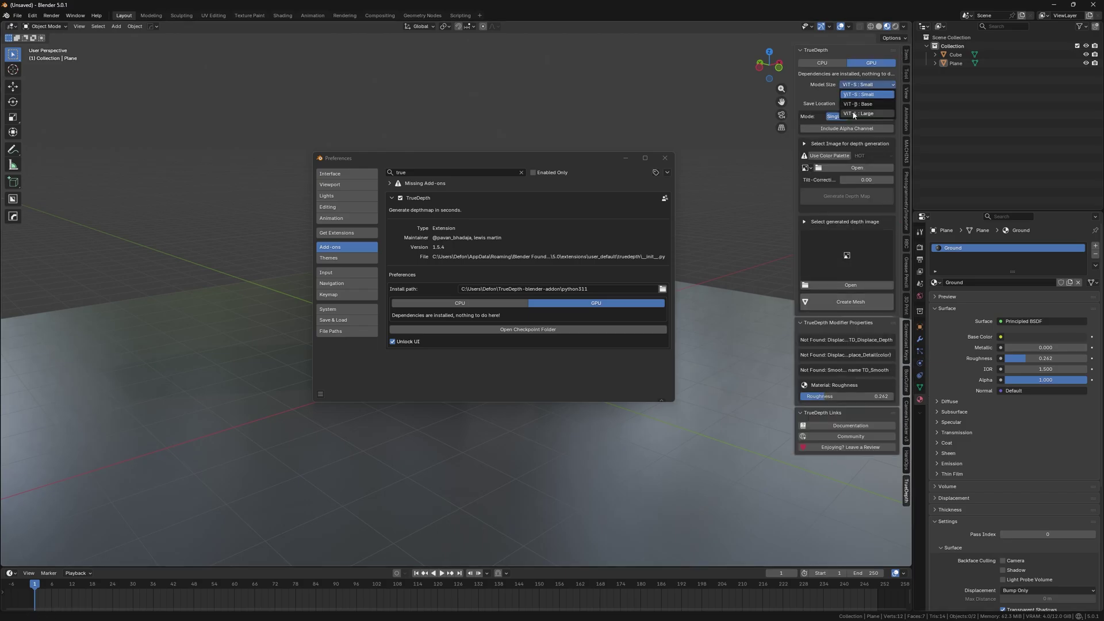
click(873, 114)
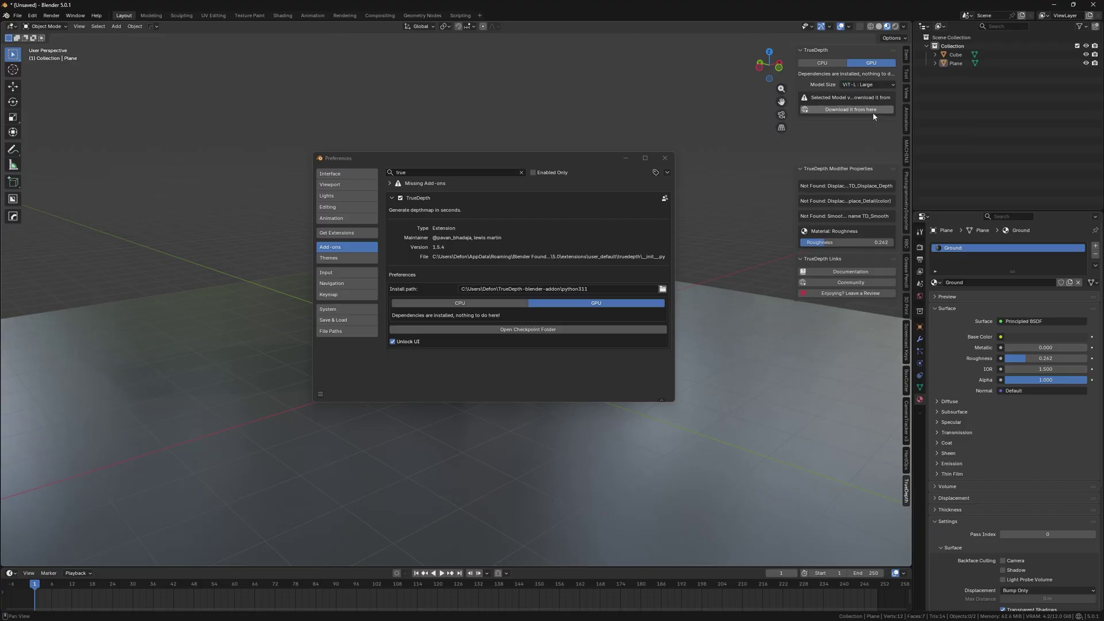
Save the Depth-Anything-V2-Large checkpoint depth_anything_v2_vitl.pth to Downloads and reveal it.
click(839, 110)
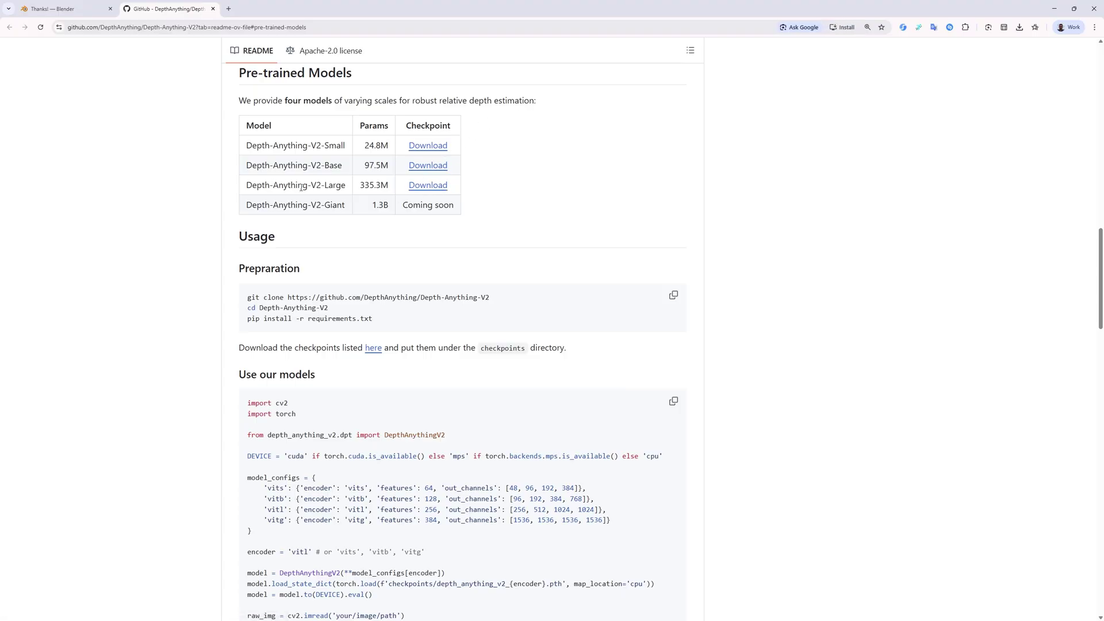
click(432, 192)
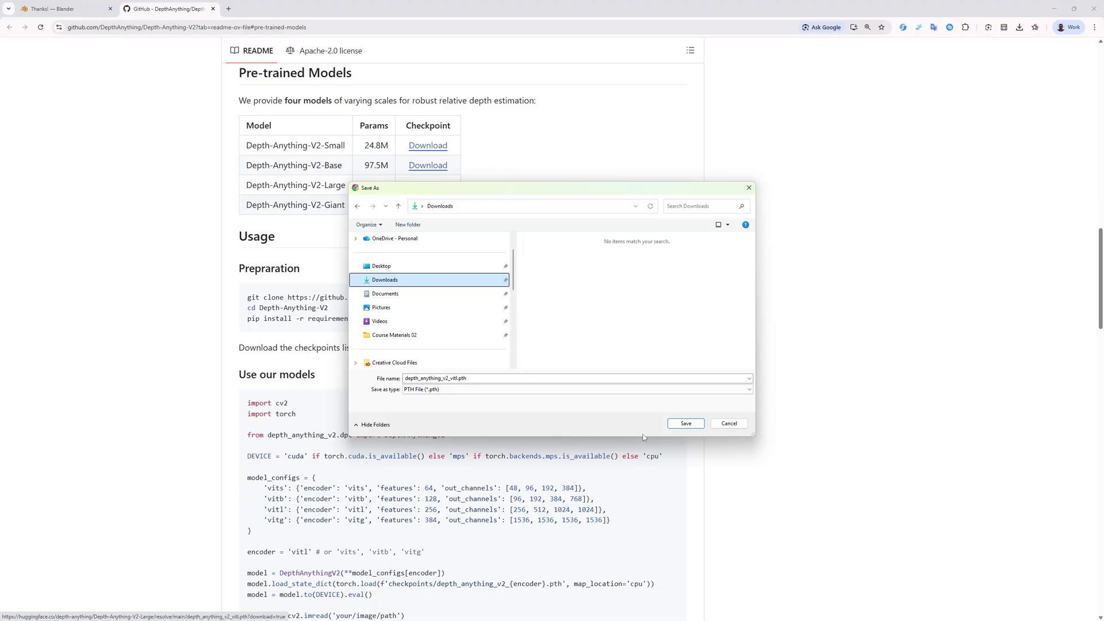
click(686, 423)
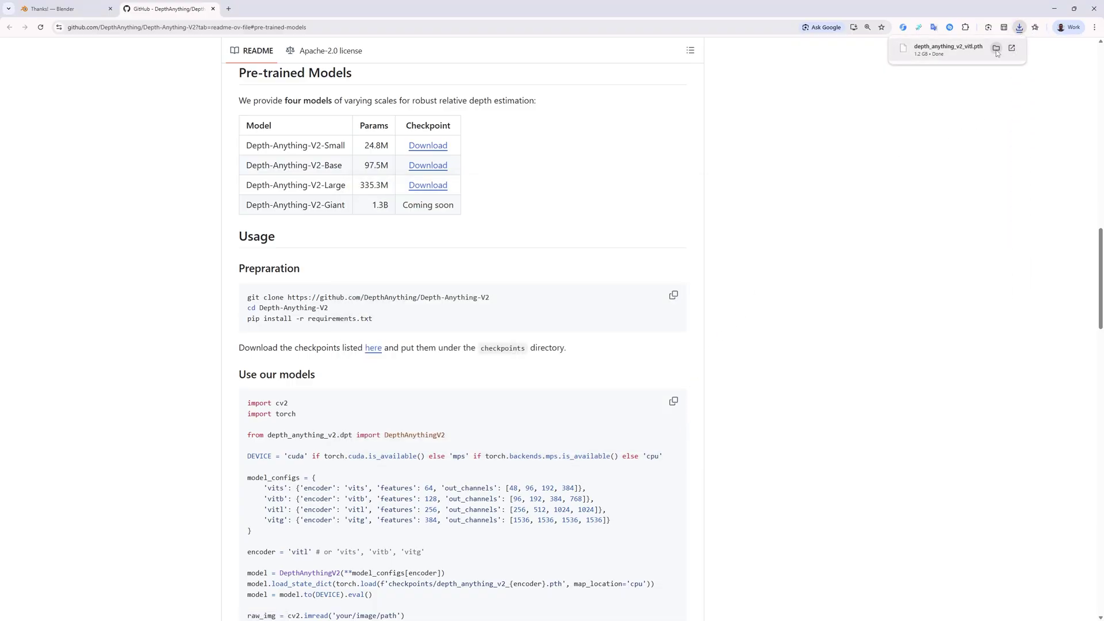
click(995, 49)
click(1054, 9)
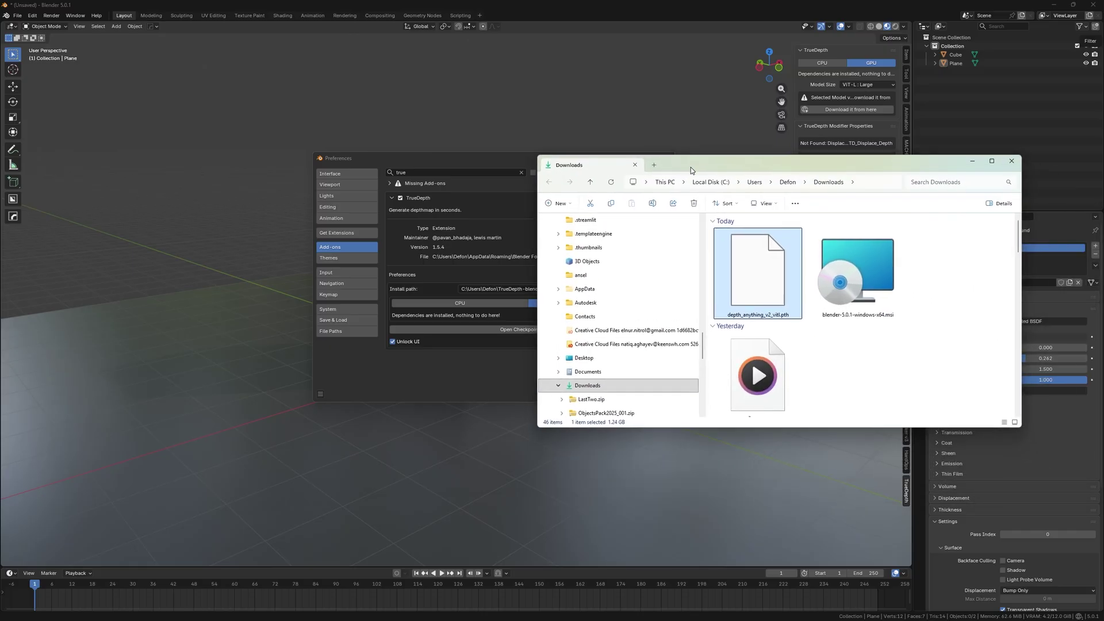
Move depth_anything_v2_vitl.pth from Downloads into the add-on's checkpoints folder.
drag(757, 170, 947, 313)
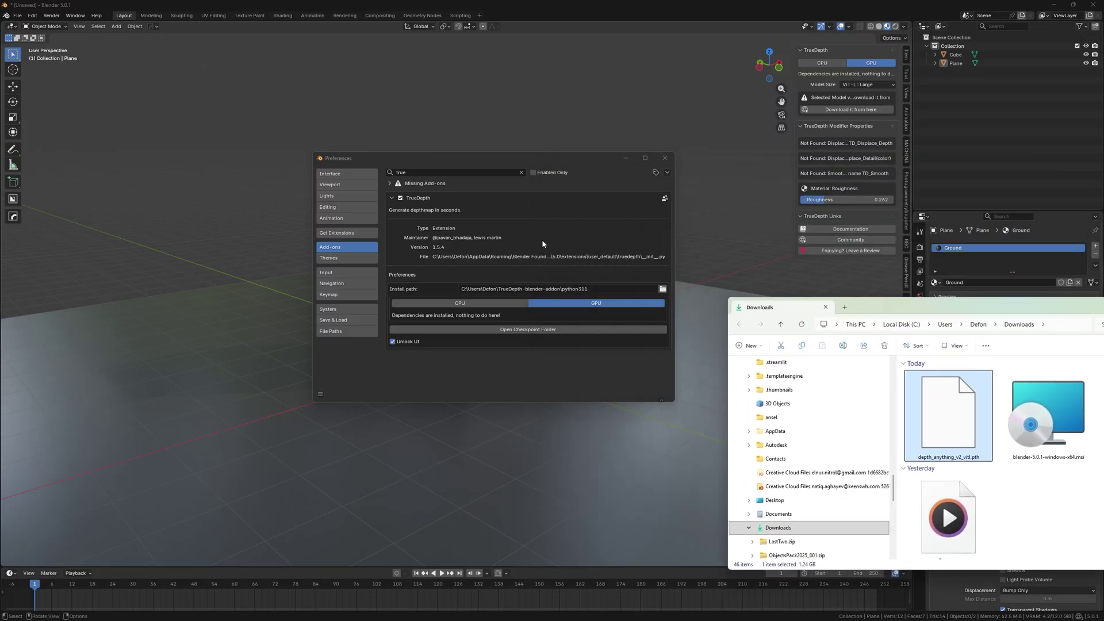
click(520, 332)
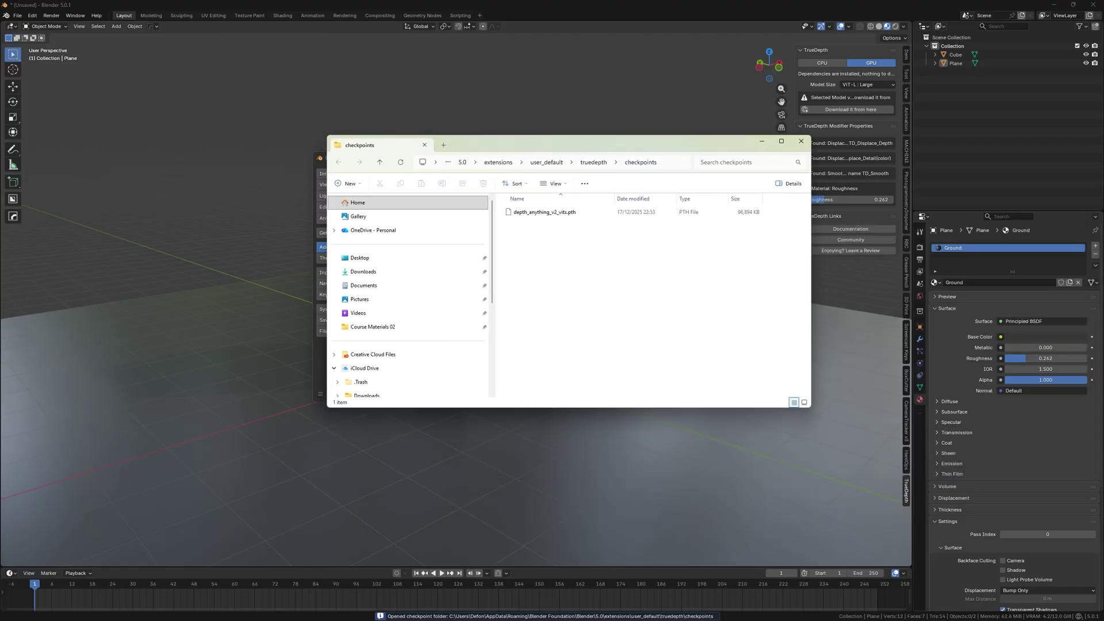
key(alt+Tab)
drag(788, 310, 757, 268)
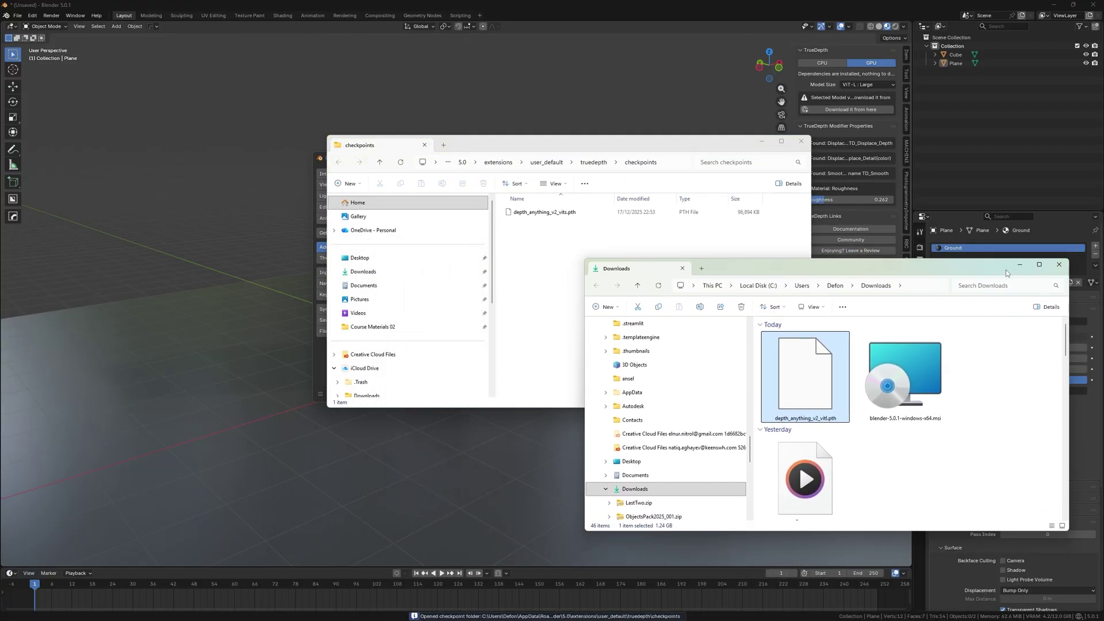
drag(790, 376, 548, 273)
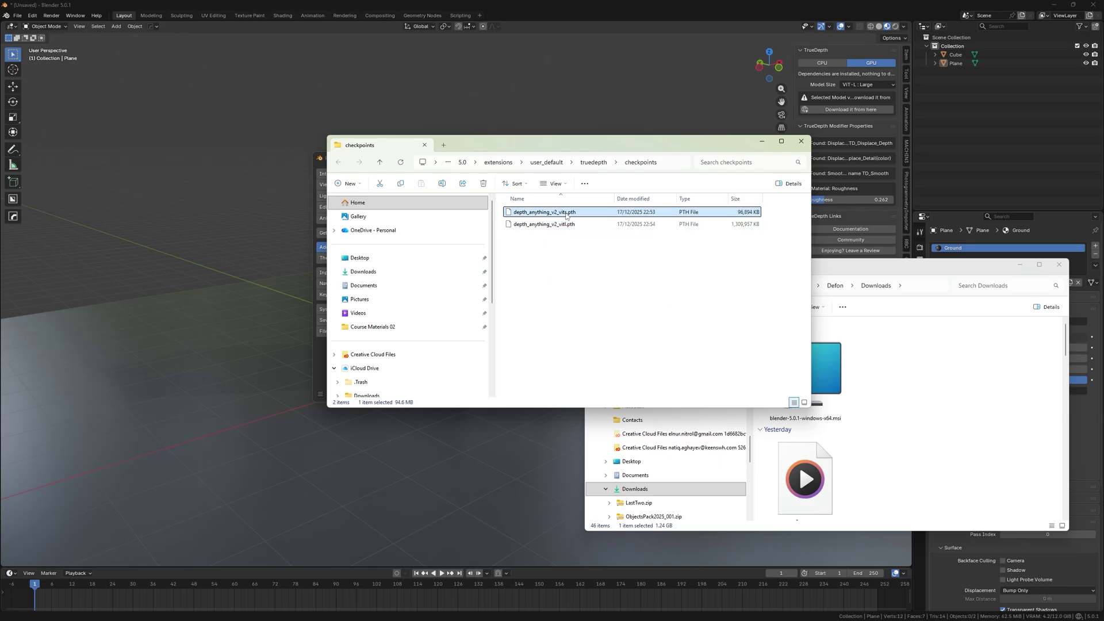
Reselect the ViT-L Large model and close Preferences.
click(871, 85)
click(870, 114)
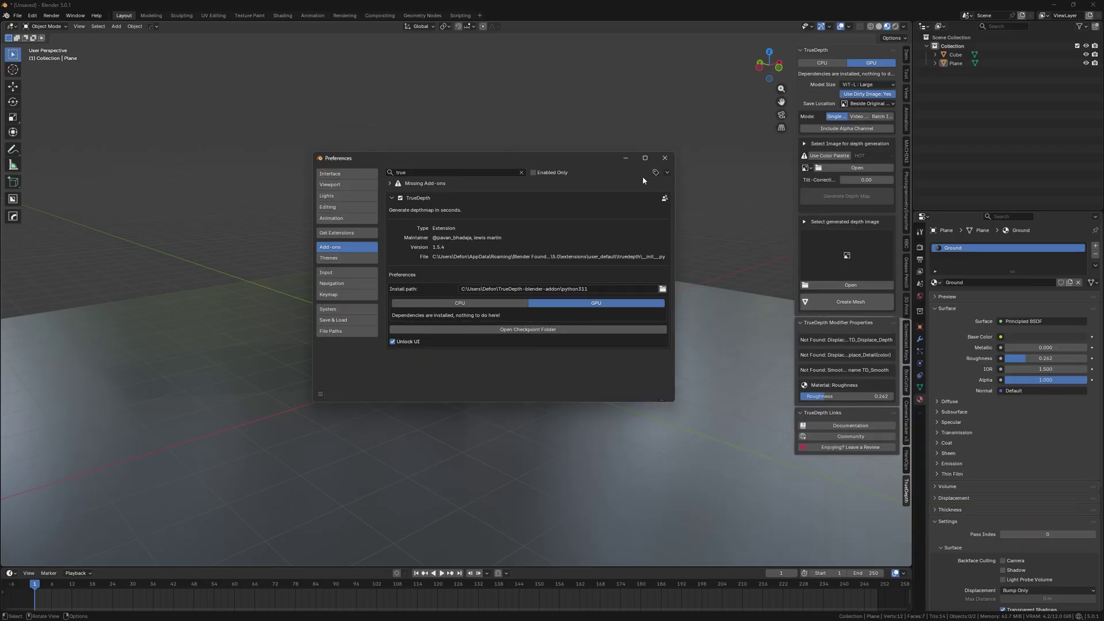
click(665, 162)
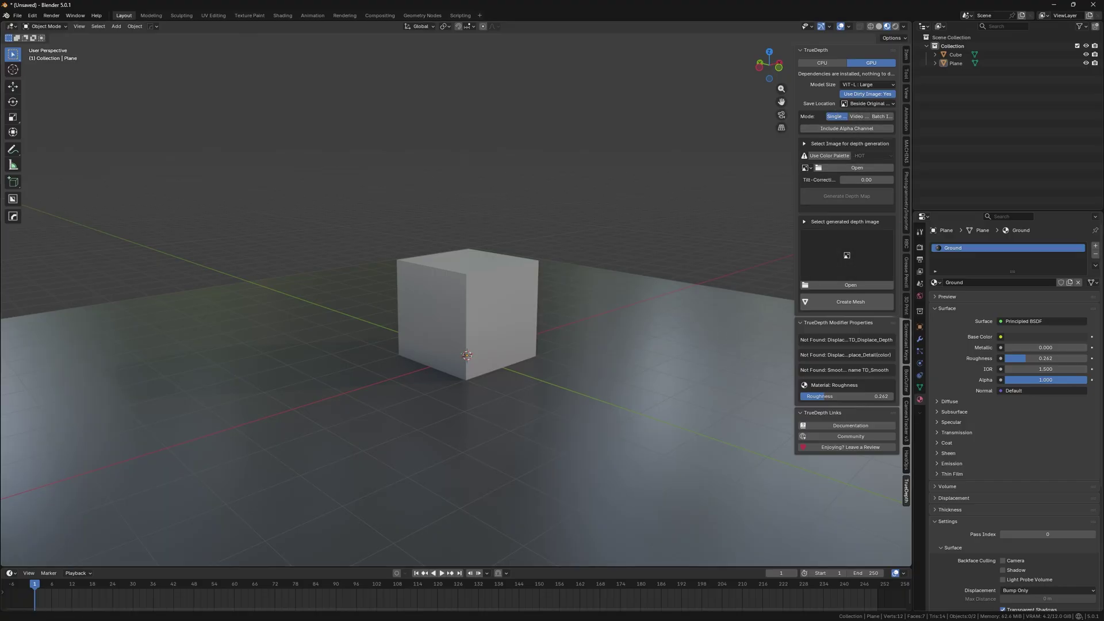
Browse TrueDepth's image picker to the copied 3D Candidates folder path.
key(alt+Tab)
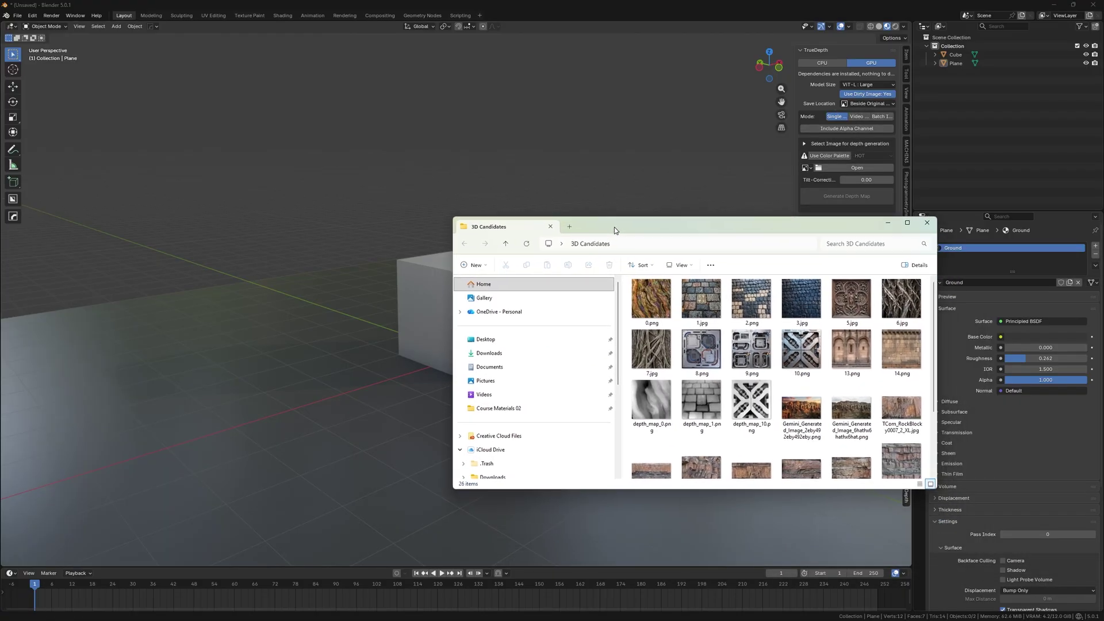
drag(613, 226, 651, 312)
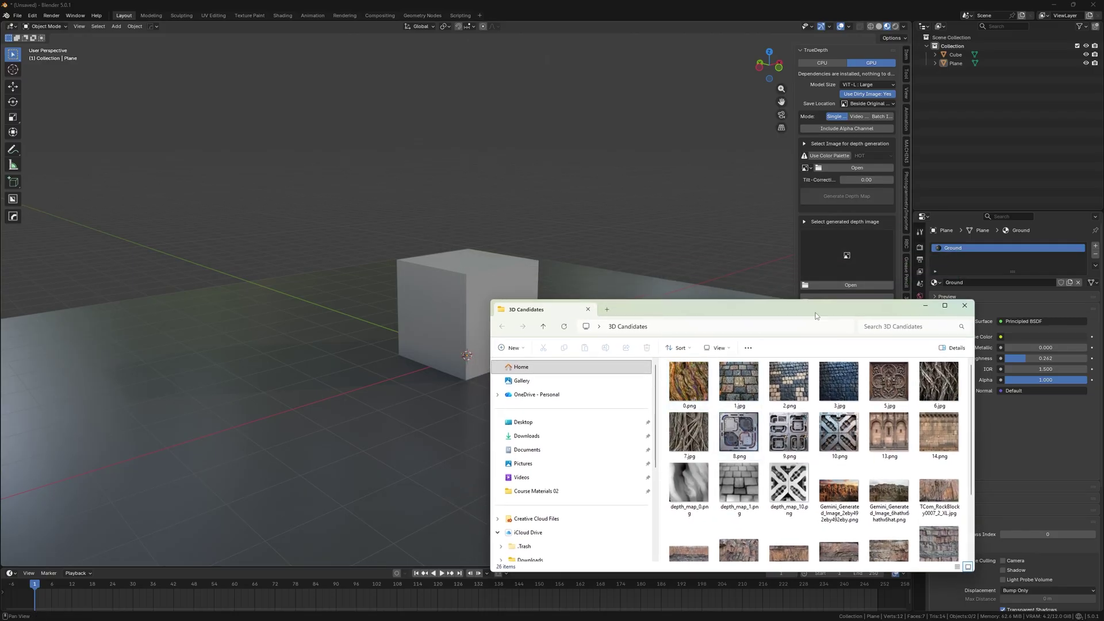
click(745, 332)
key(ctrl+c)
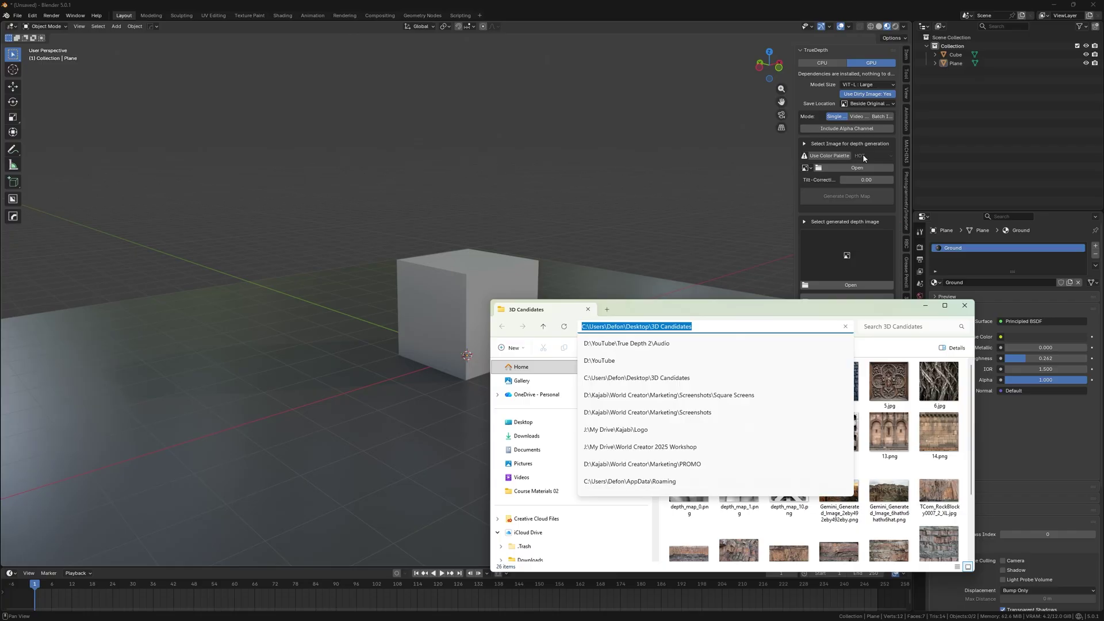
click(856, 167)
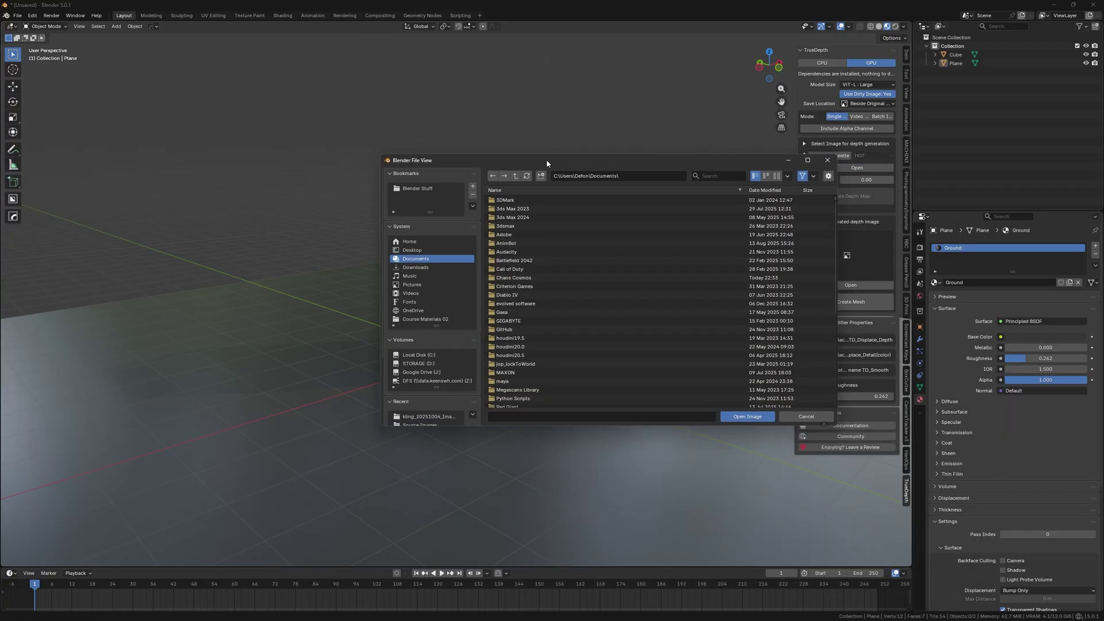
click(644, 177)
key(ctrl+v)
key(Return)
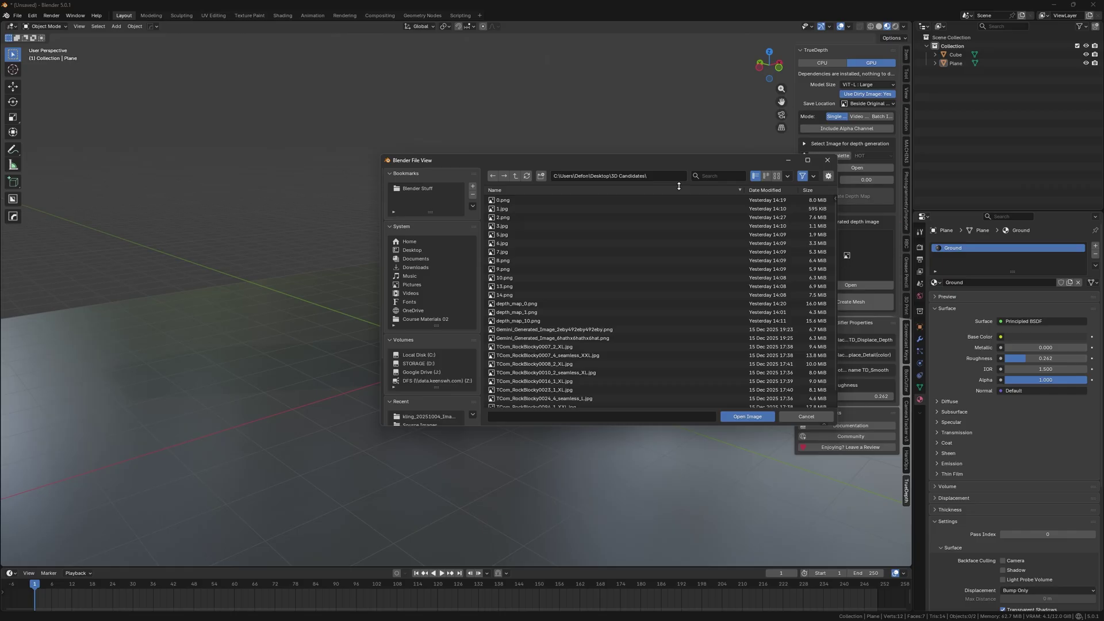
Load 0.png as the source image, then select the default cube and ground plane.
click(776, 176)
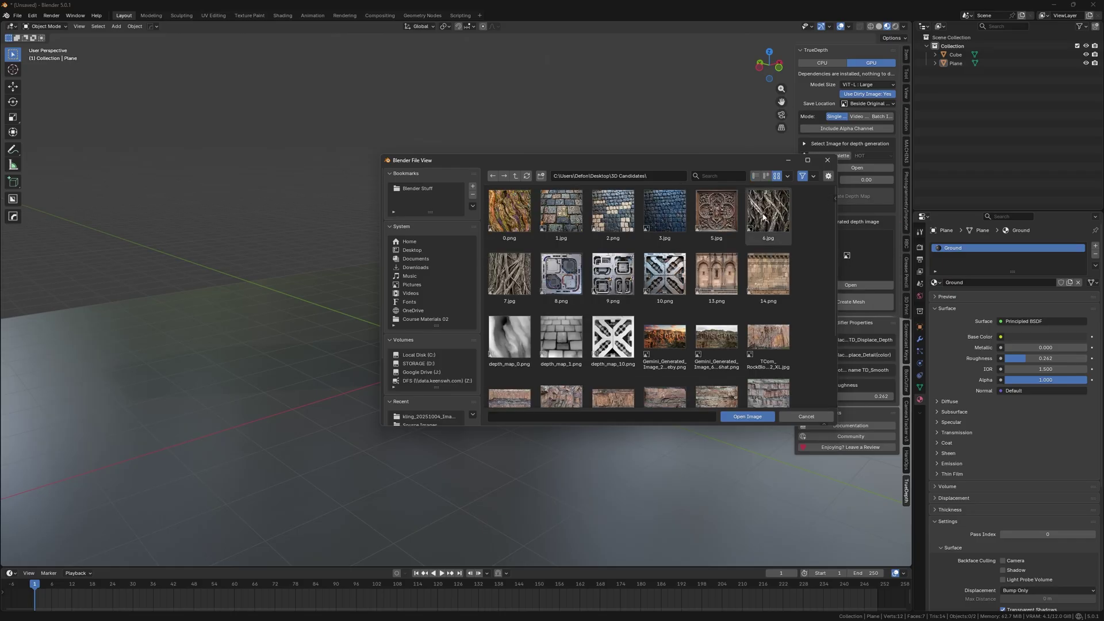
click(509, 211)
double_click(510, 211)
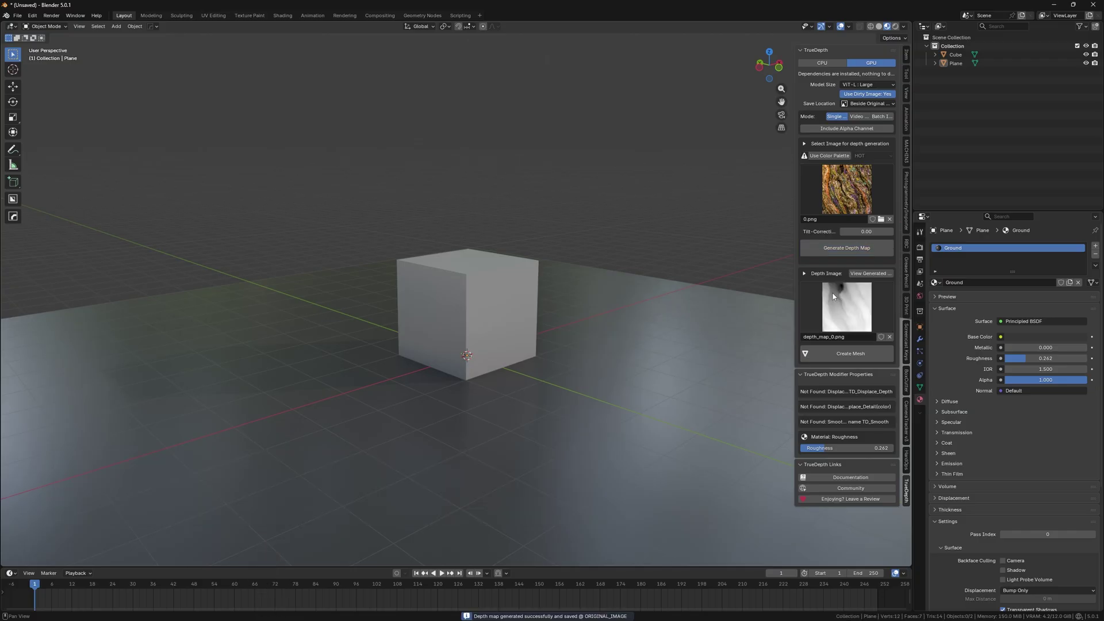
drag(615, 229, 428, 338)
Delete the cube and plane, then set the bark mesh's tilt correction to 0.56.
key(Delete)
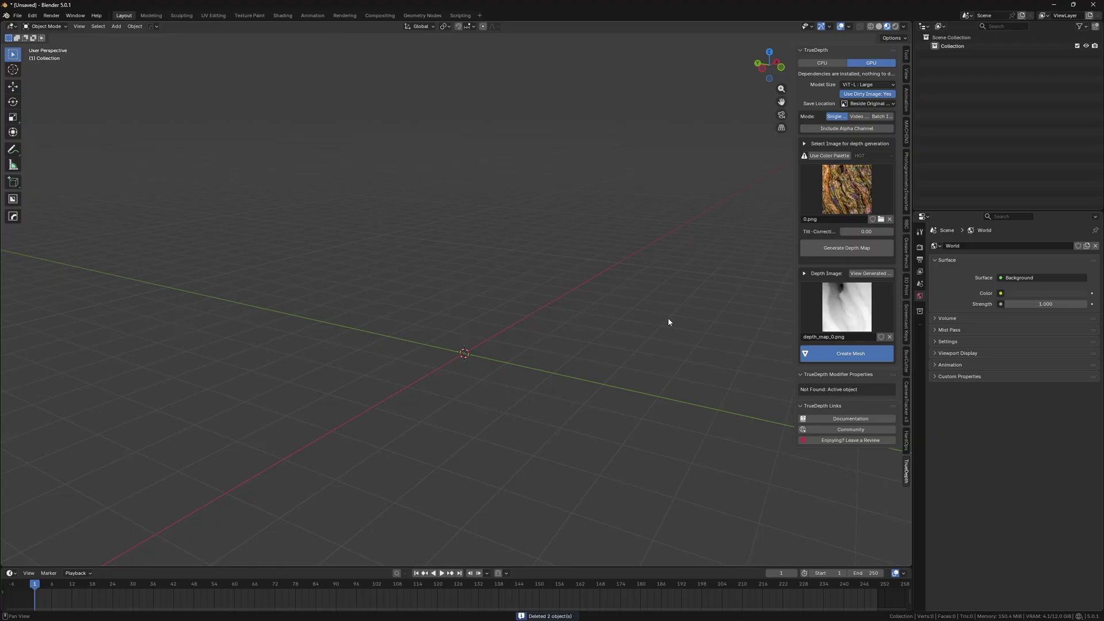
middle_drag(667, 317, 443, 314)
click(881, 233)
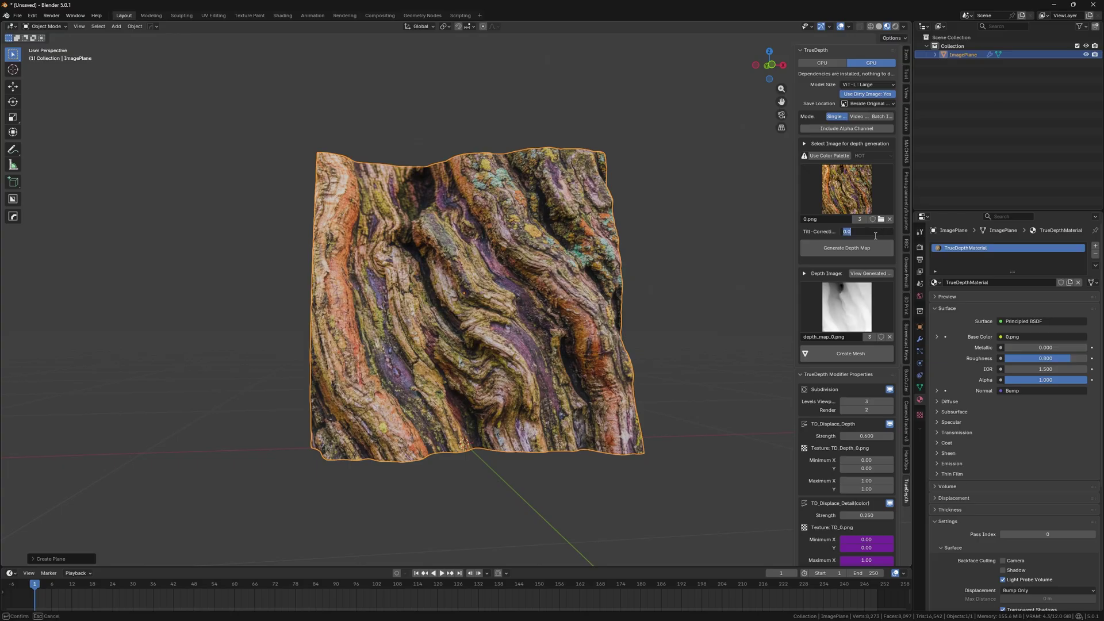
text(0.56)
key(Return)
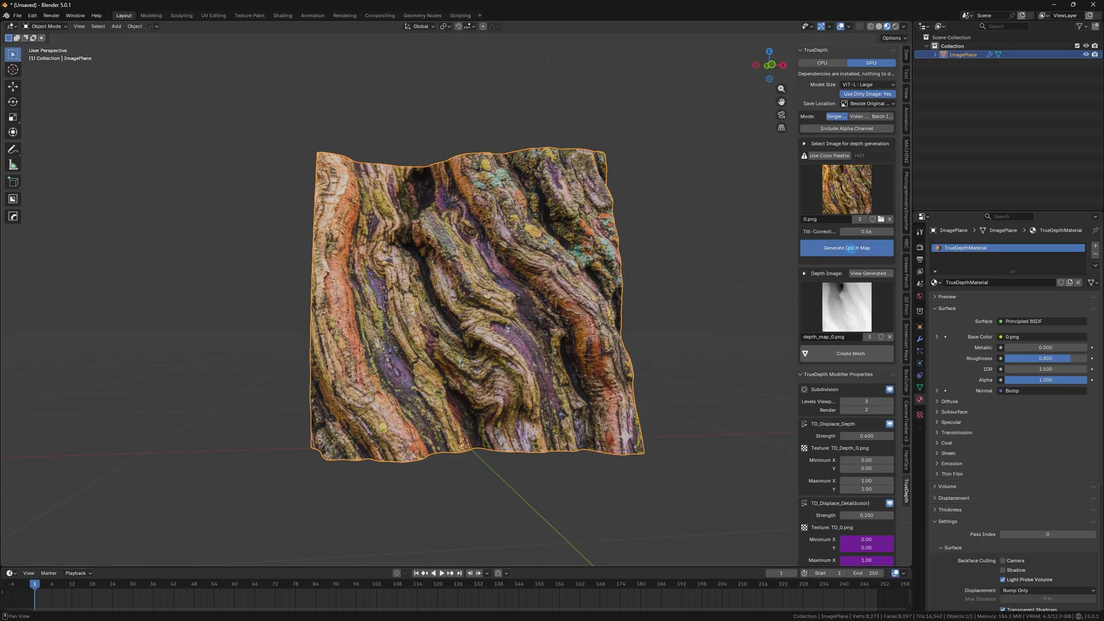
Set TD_Displace_Depth strength to 0.3 and viewport subdivision levels to 6.
middle_drag(540, 327, 589, 332)
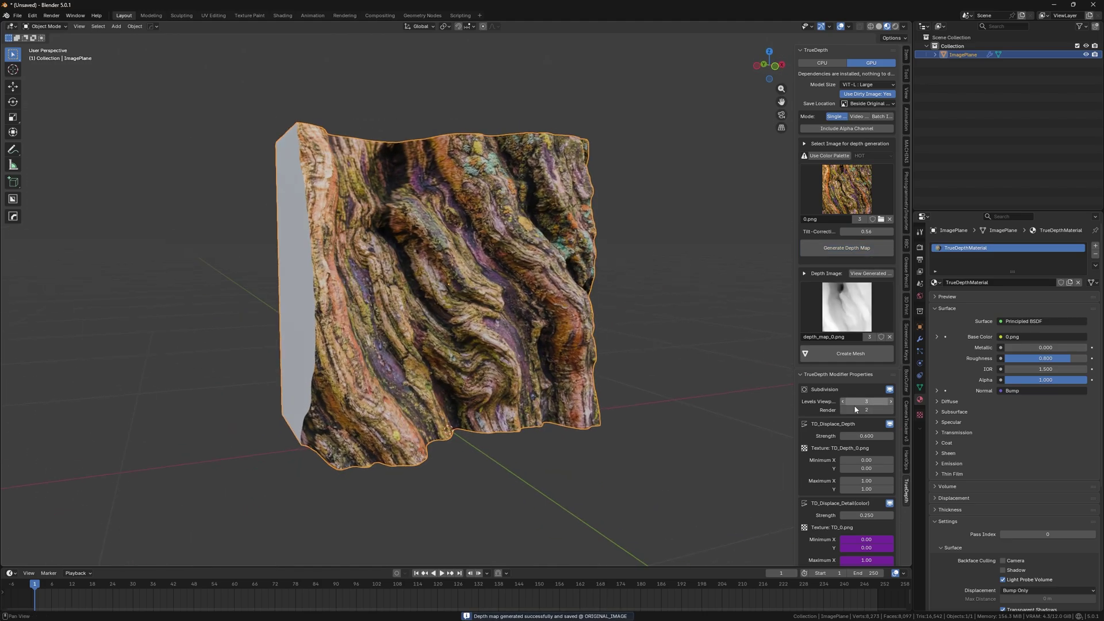
drag(795, 405, 737, 405)
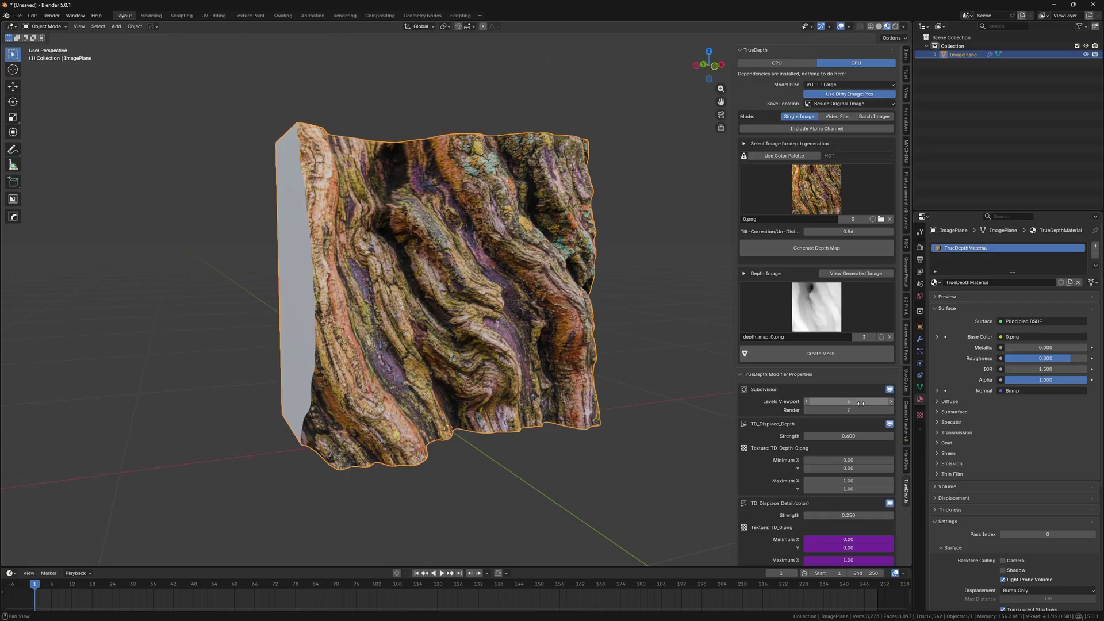
click(861, 436)
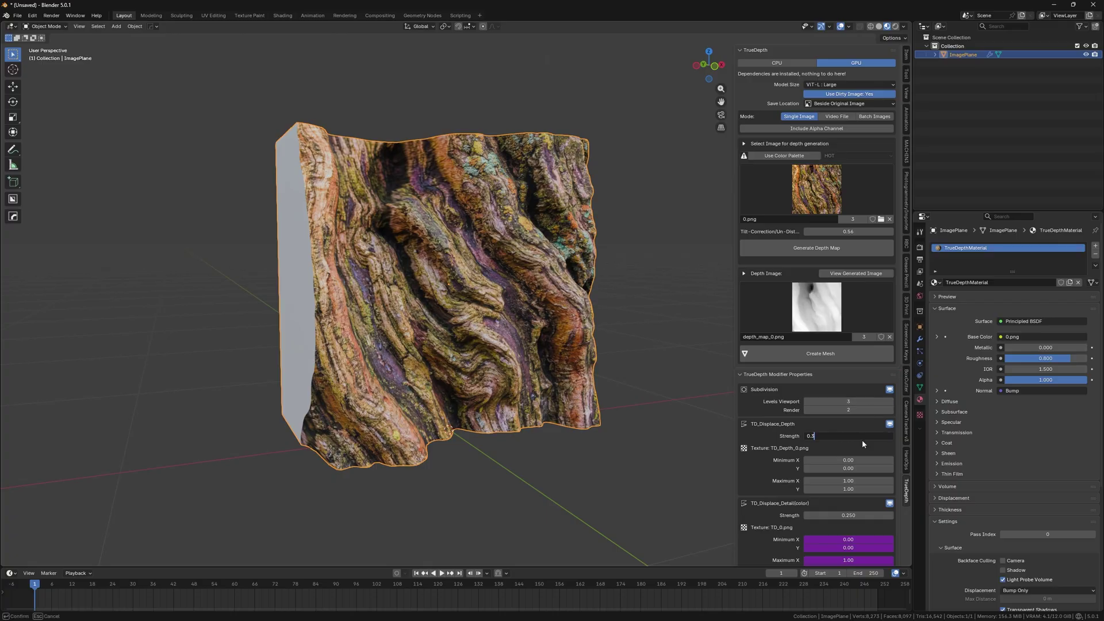
text(0.3)
key(Return)
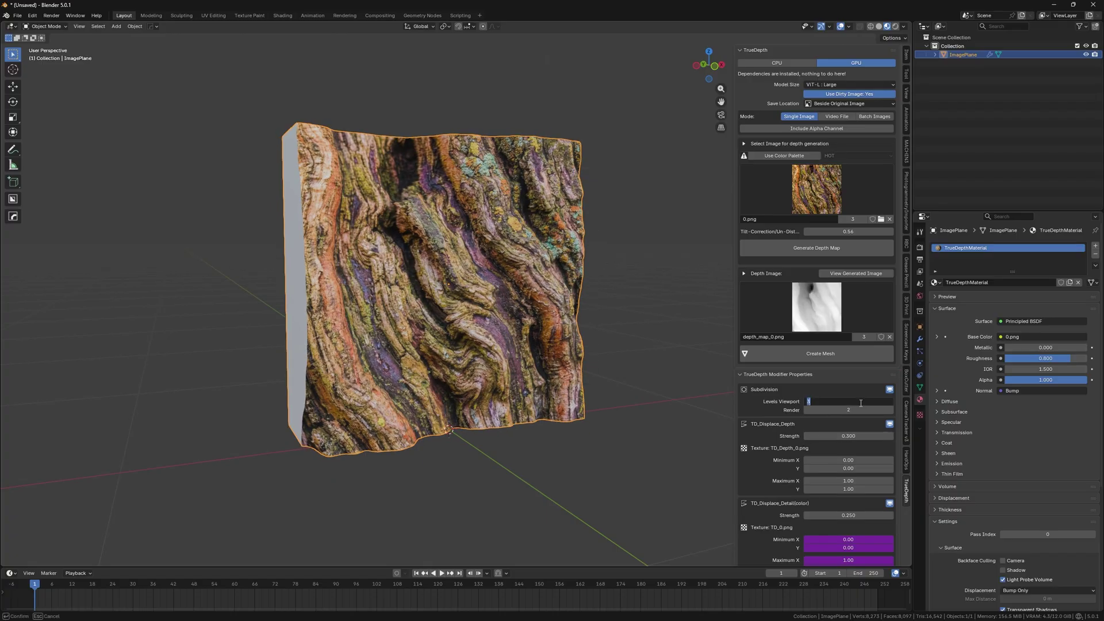
click(880, 399)
text(6)
key(Return)
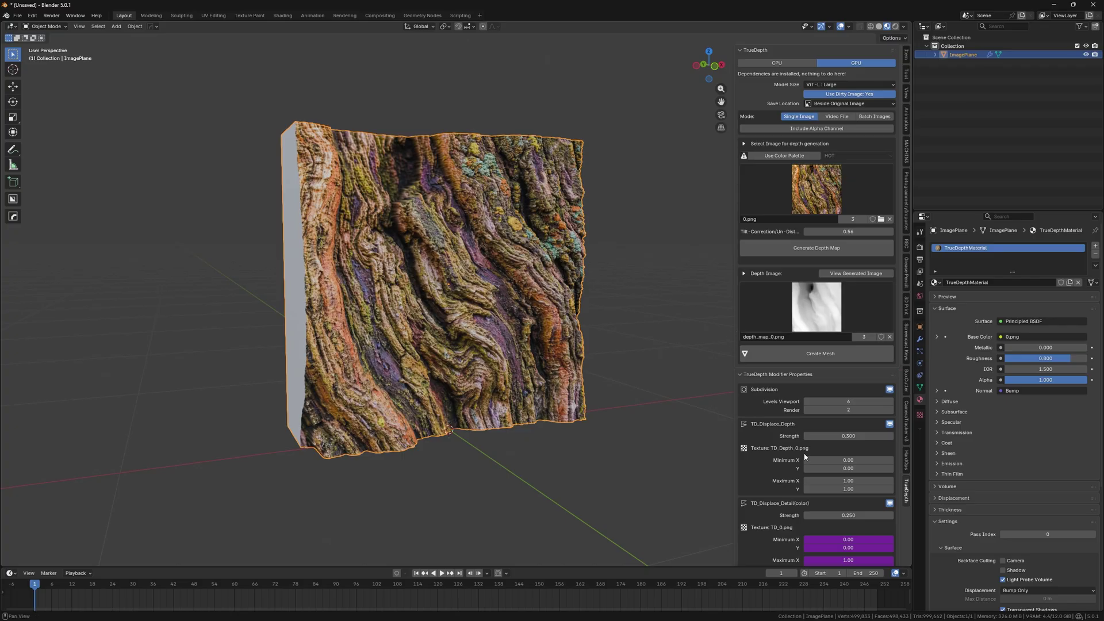
Set TD_Displace_Detail strength to 0.05 and disable it in the viewport.
scroll(878, 507, down, 3)
click(871, 463)
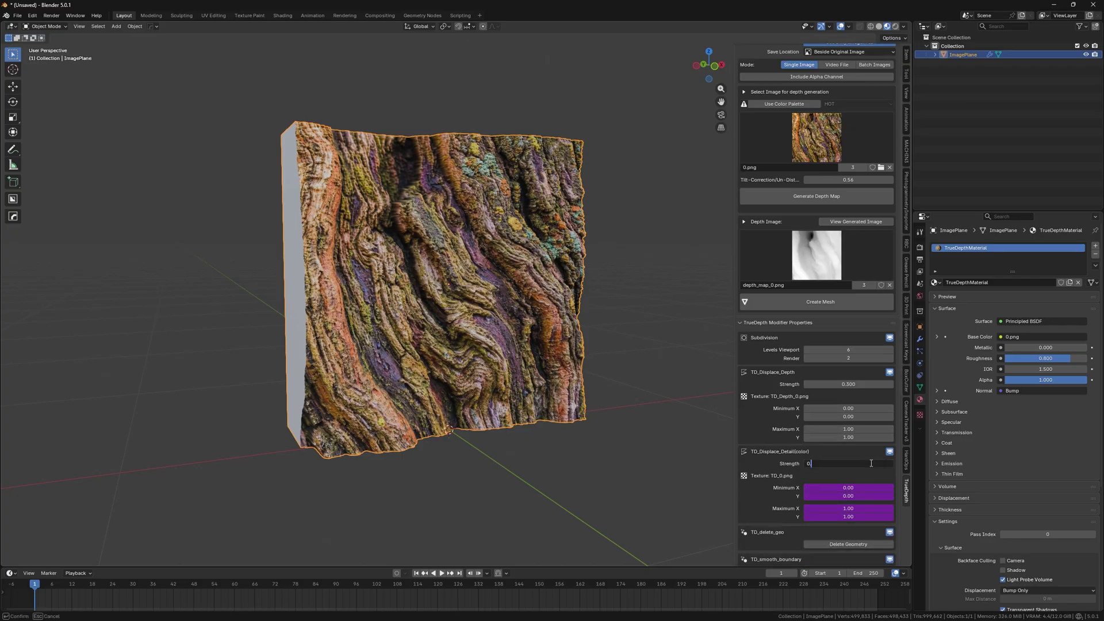
text(0.05)
key(Return)
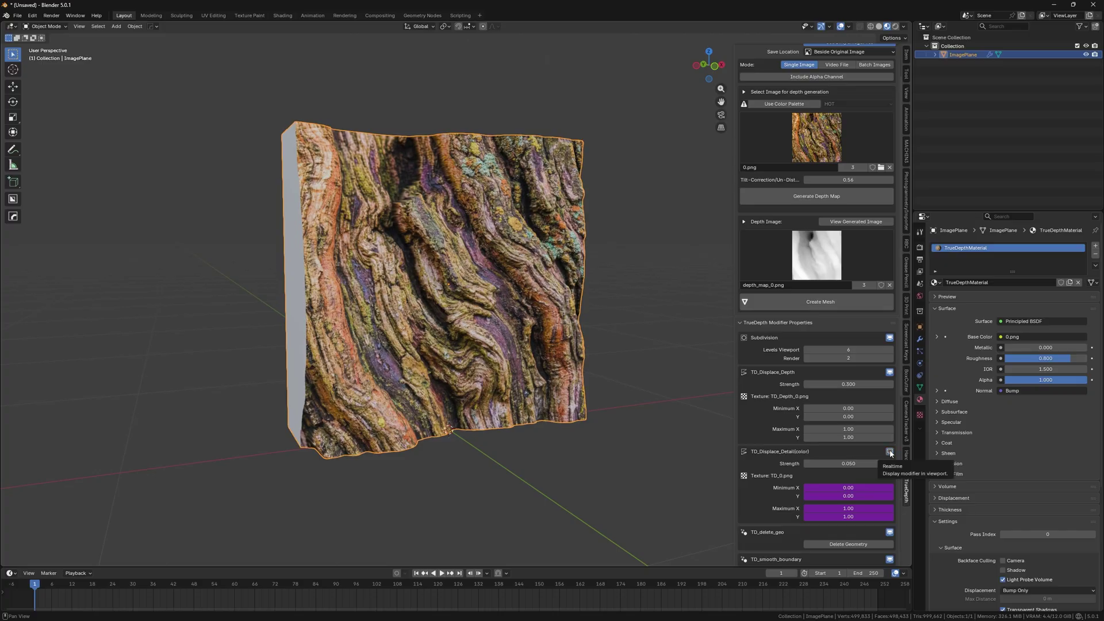
click(890, 453)
mouse_move(489, 327)
middle_down()
mouse_move(515, 333)
mouse_move(570, 265)
mouse_move(445, 290)
mouse_move(400, 287)
mouse_move(432, 263)
mouse_move(422, 259)
mouse_move(470, 240)
middle_up()
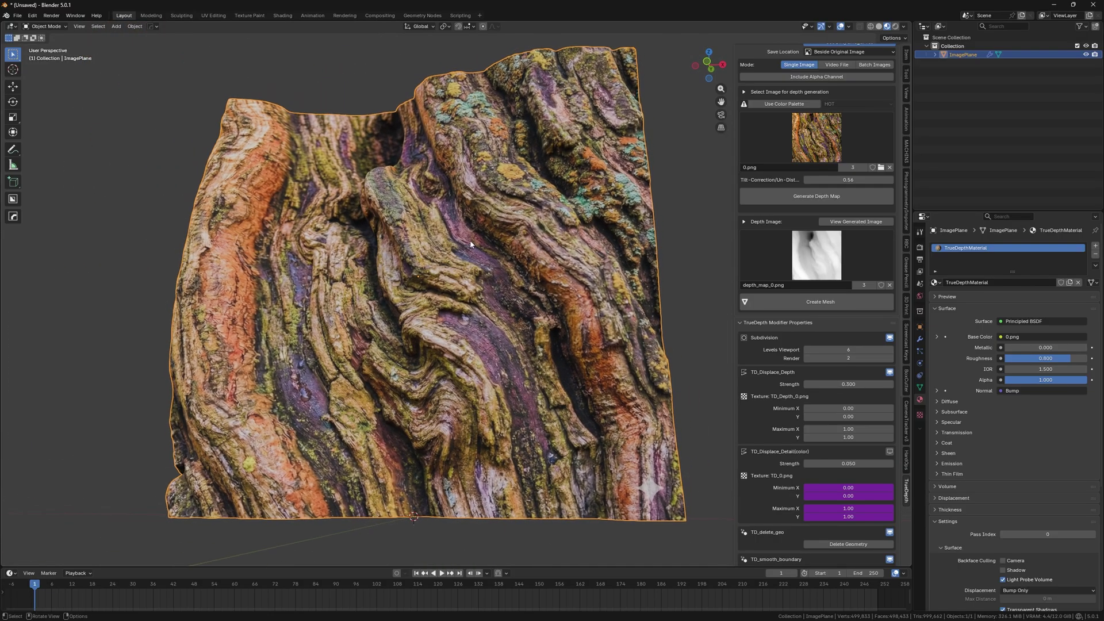
click(907, 28)
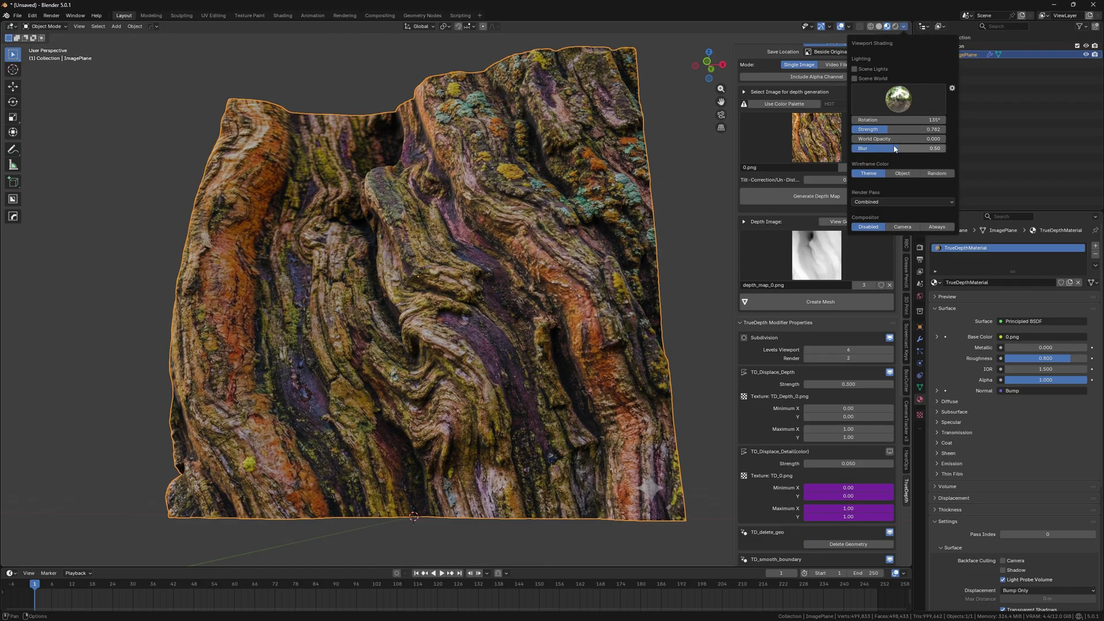
mouse_move(496, 236)
middle_down()
mouse_move(491, 272)
mouse_move(475, 285)
mouse_move(501, 270)
middle_up()
Lower the bark material's roughness to 0.232 and raise specular IOR Level to 1.000.
middle_drag(450, 278, 857, 328)
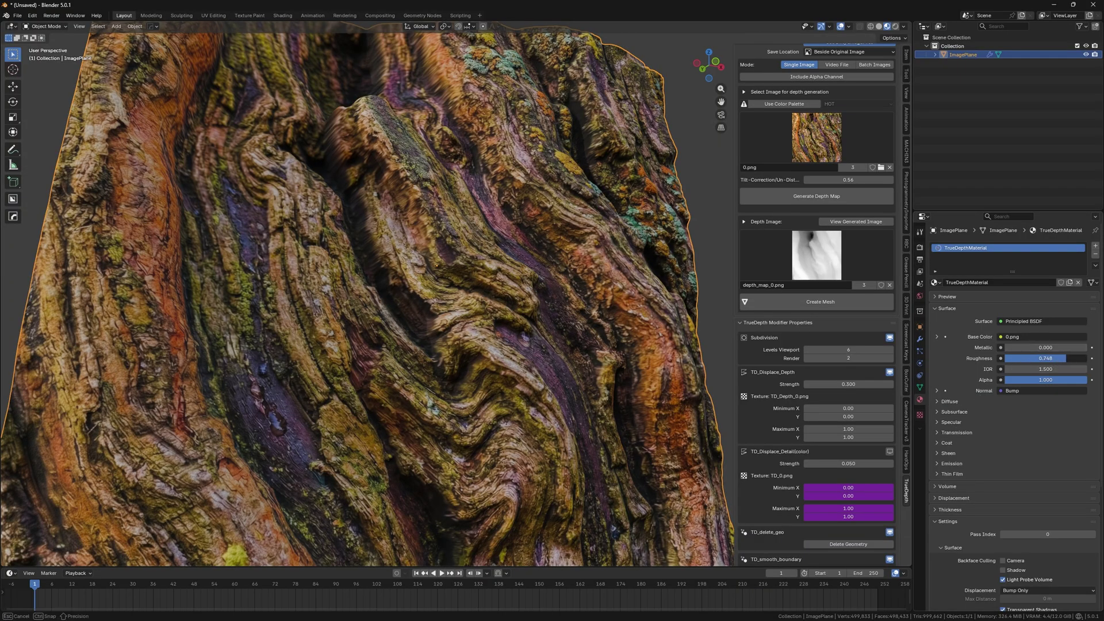
drag(1066, 358, 1005, 358)
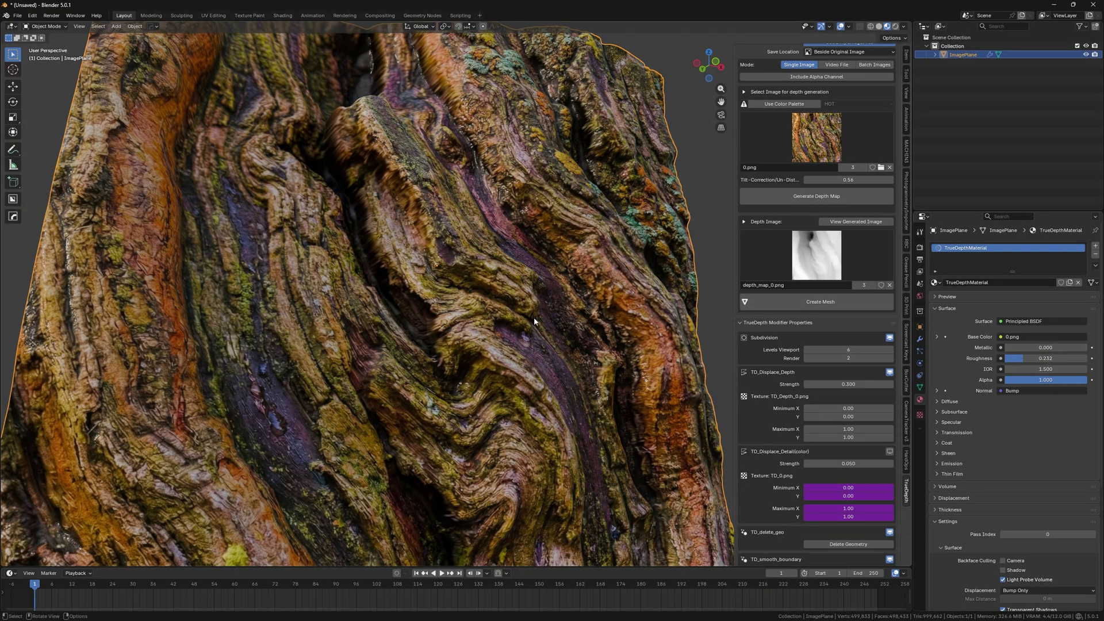
middle_drag(534, 321, 511, 305)
click(949, 422)
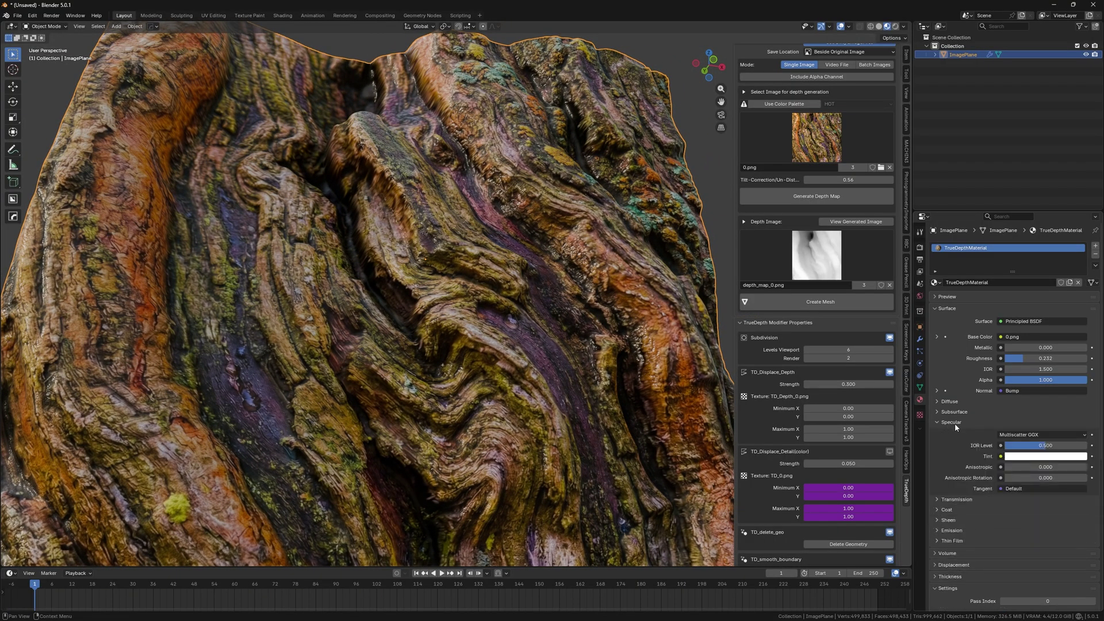
drag(1045, 446, 1081, 446)
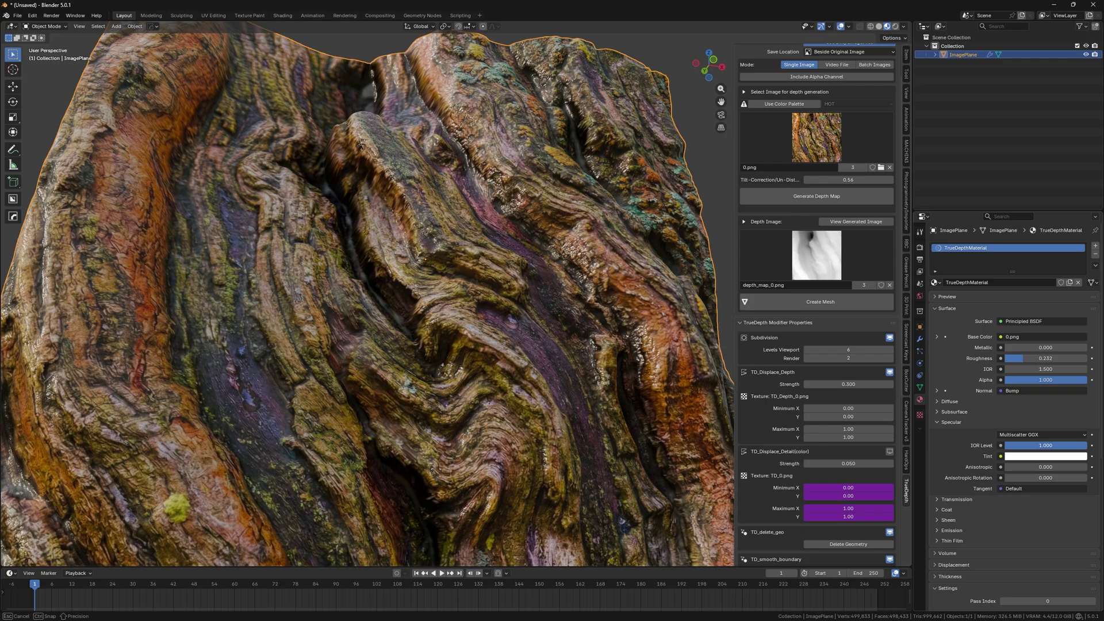
mouse_move(471, 322)
middle_down()
mouse_move(460, 302)
mouse_move(486, 327)
mouse_move(481, 354)
mouse_move(537, 264)
mouse_move(505, 248)
mouse_move(444, 316)
mouse_move(470, 315)
middle_up()
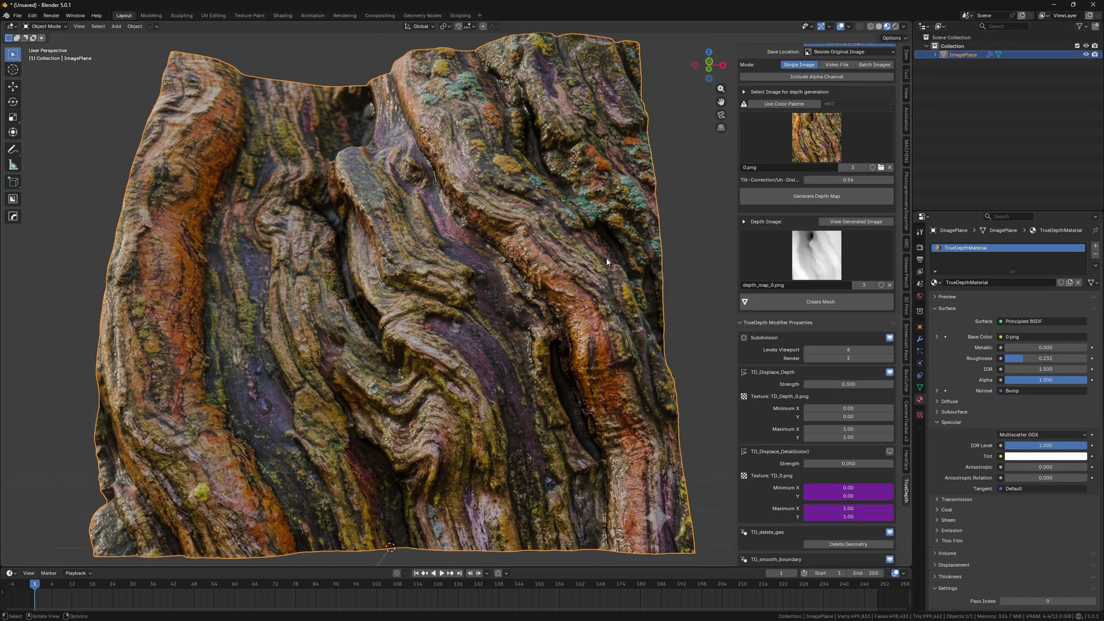
Delete the bark mesh, load cobblestone photo 2.png, and set tilt correction to 1.00.
key(Delete)
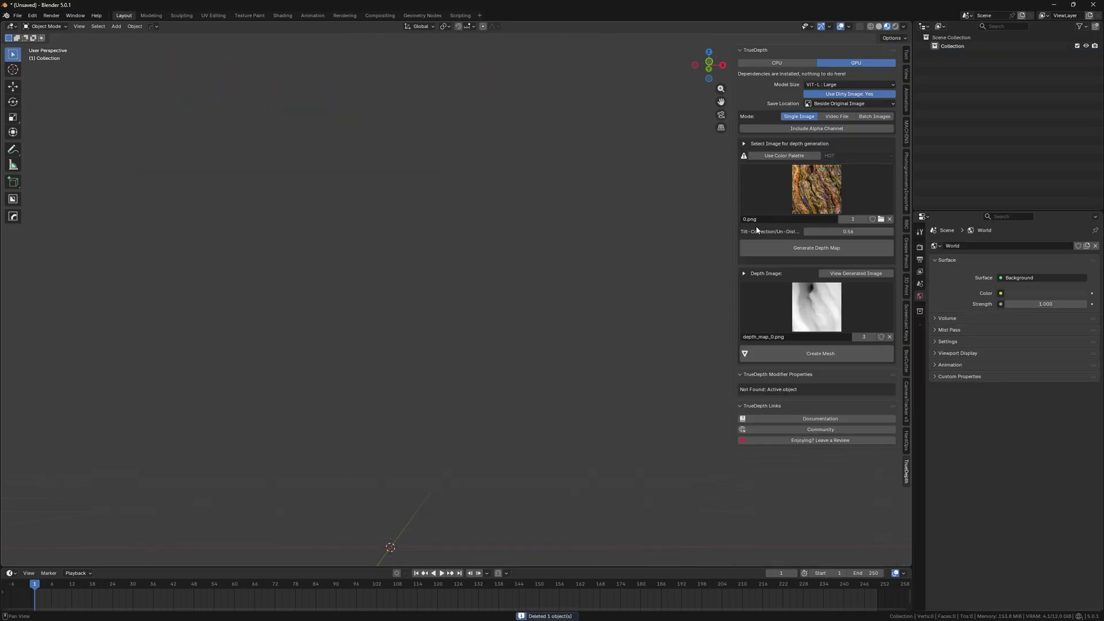
click(881, 220)
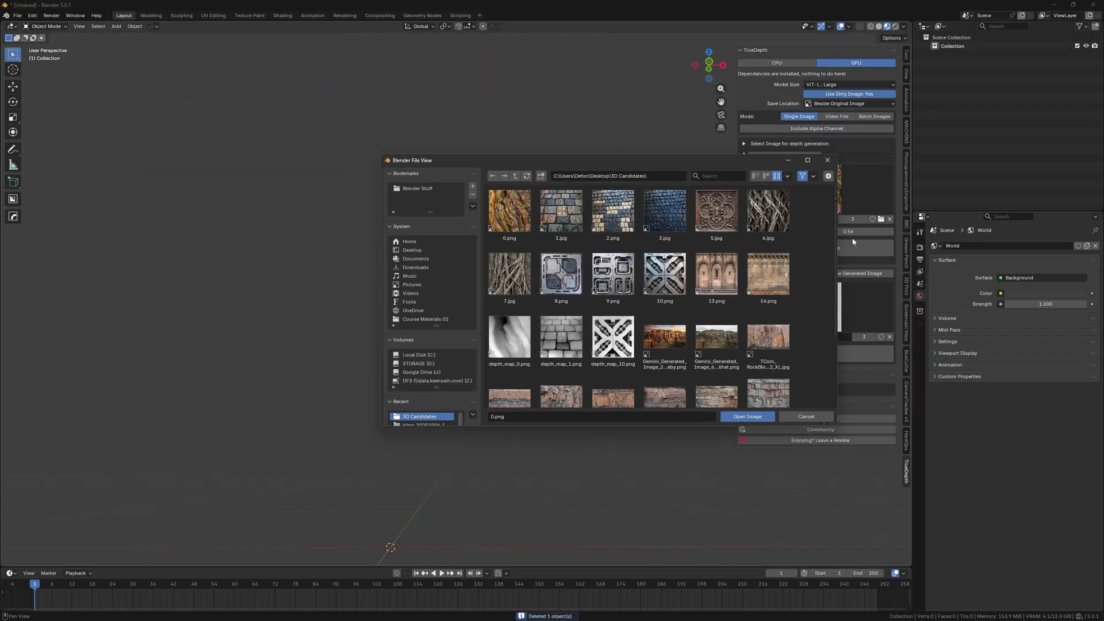
click(622, 211)
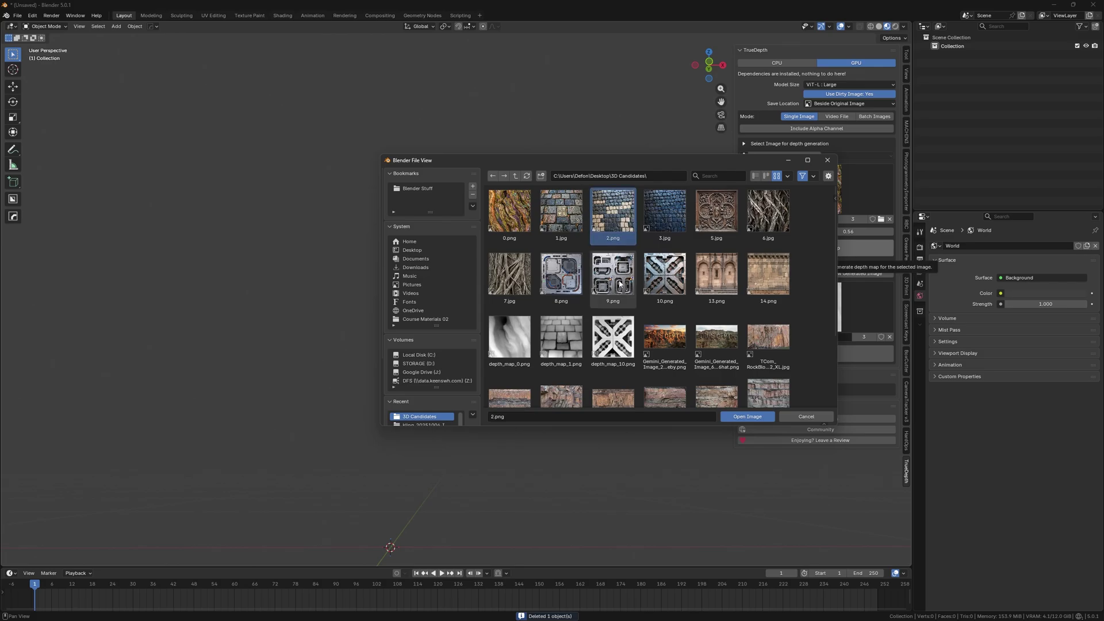
double_click(624, 213)
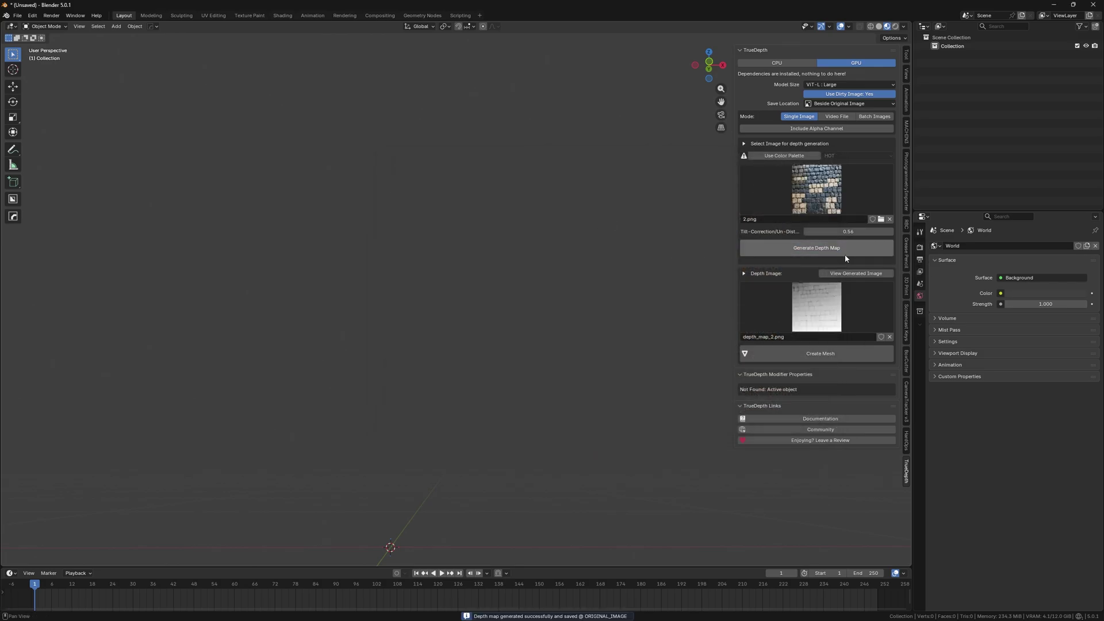
drag(845, 231, 845, 231)
text(1)
key(Return)
Create the stone mesh with viewport subdivision 6 and depth strength 0.1.
click(812, 354)
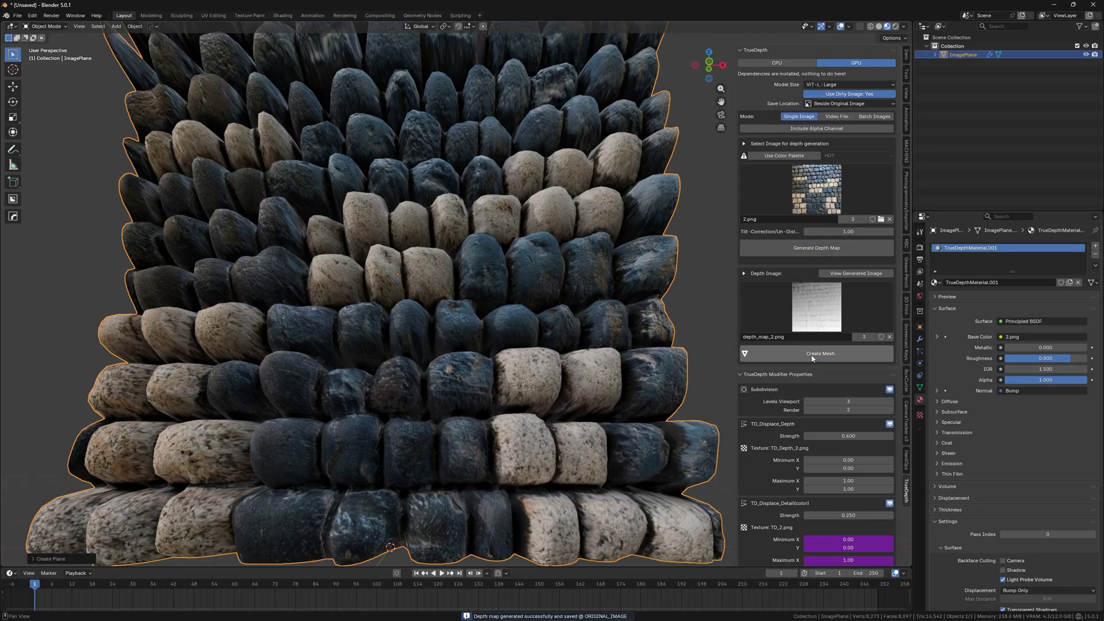
click(861, 402)
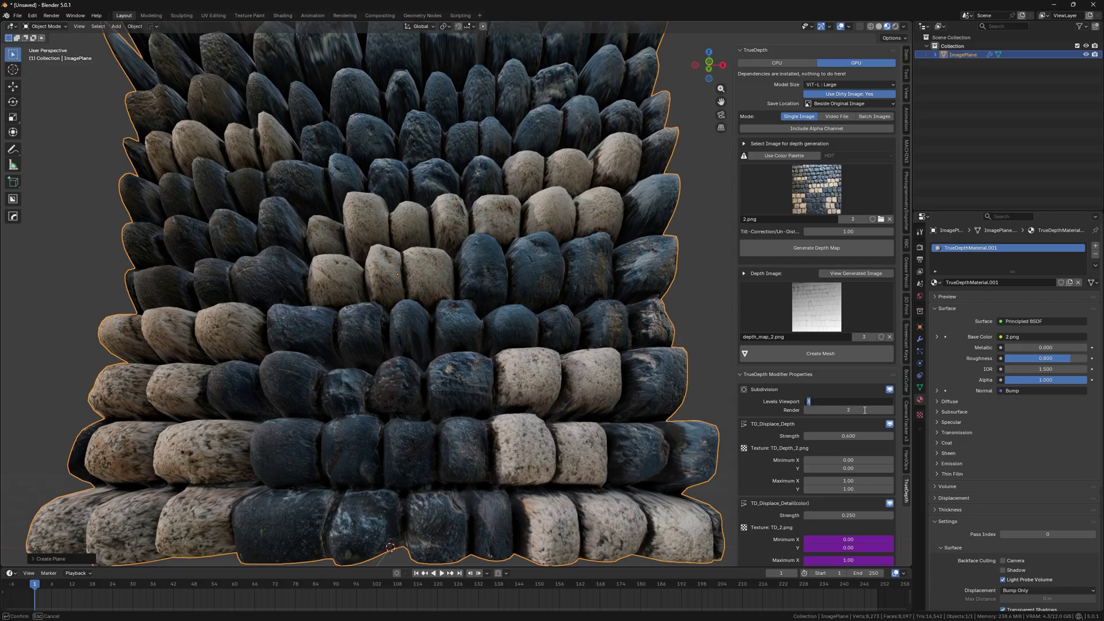
text(6)
key(Return)
click(854, 437)
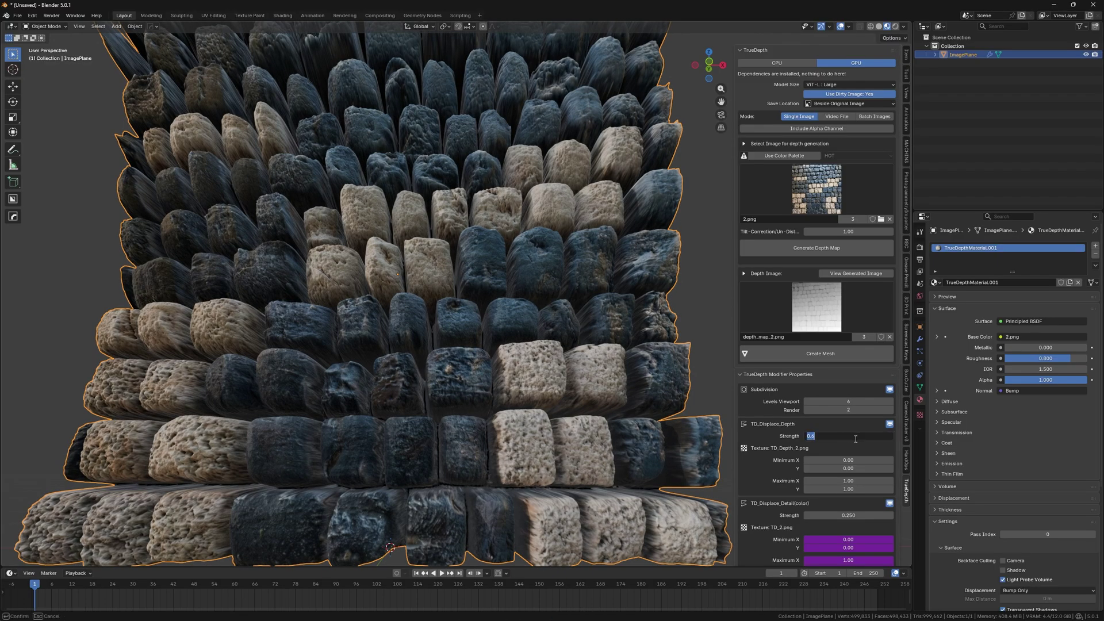
text(0.1)
key(Return)
Rotate the cobblestone mesh 90° so it lies flat.
middle_drag(437, 270, 442, 362)
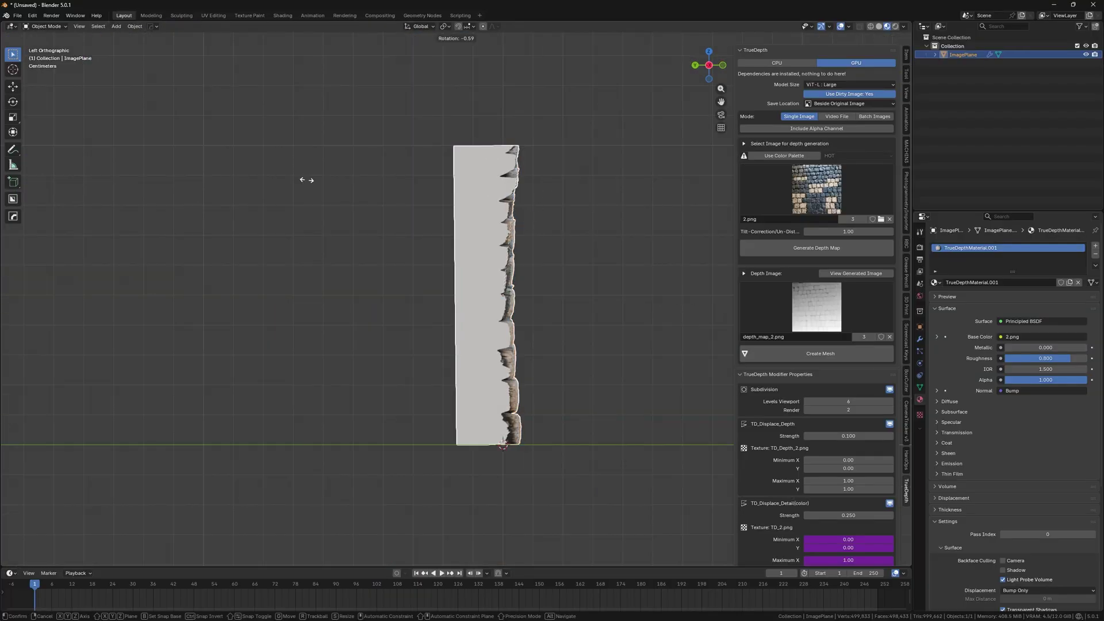
key(r)
click(546, 247)
middle_drag(546, 247, 489, 311)
scroll(482, 301, up, 2)
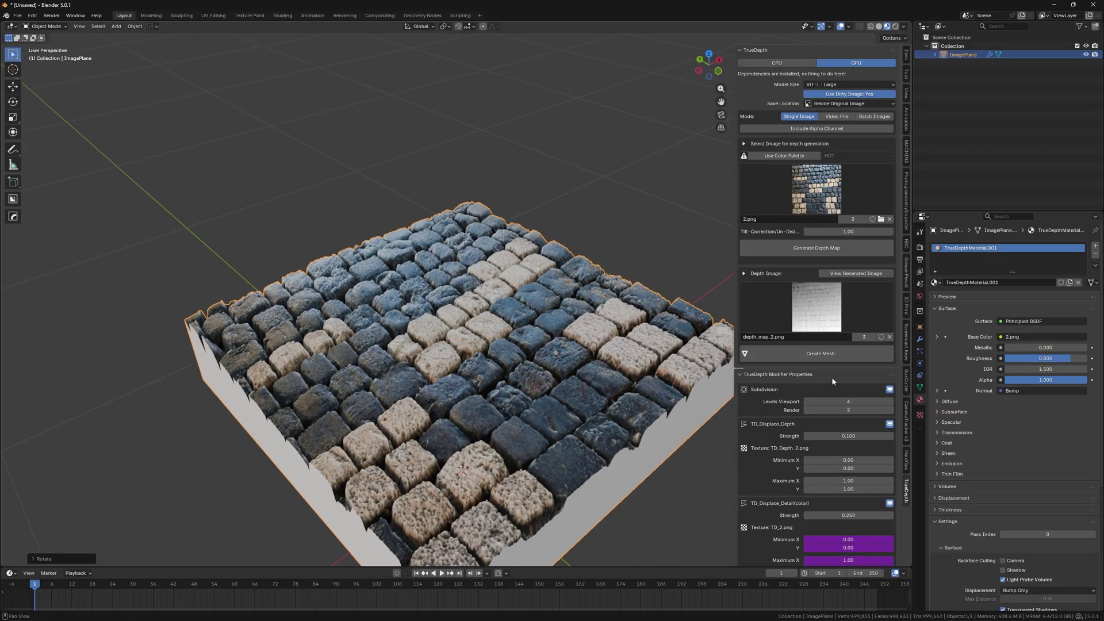
Lower depth strength to 0.05 and hide the colour-detail displacement in the viewport.
click(866, 439)
text(0.05)
key(Return)
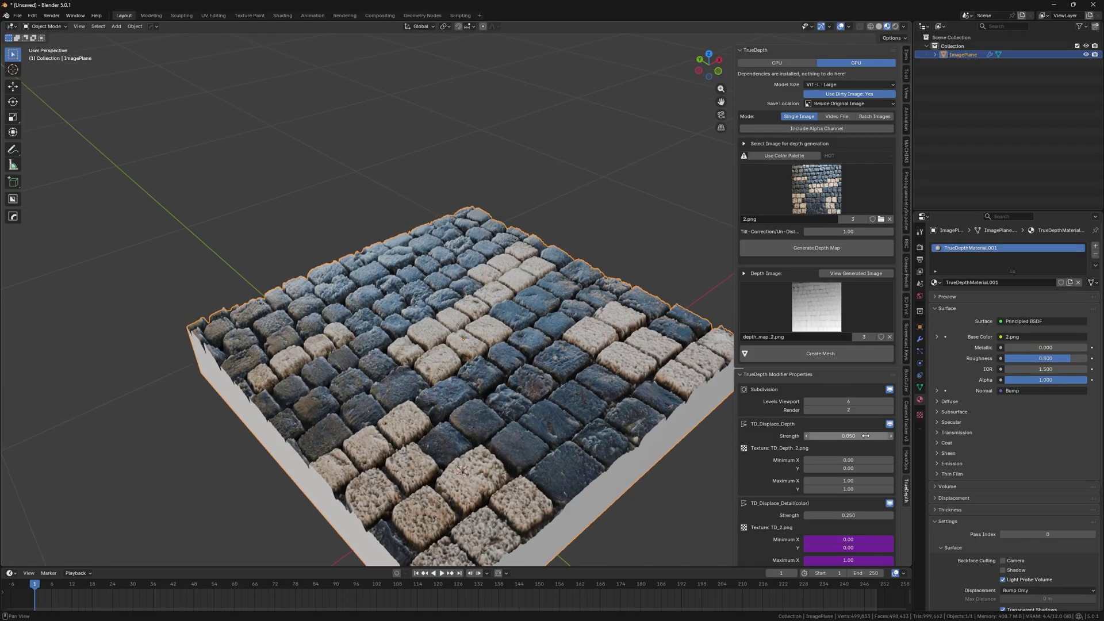
click(890, 506)
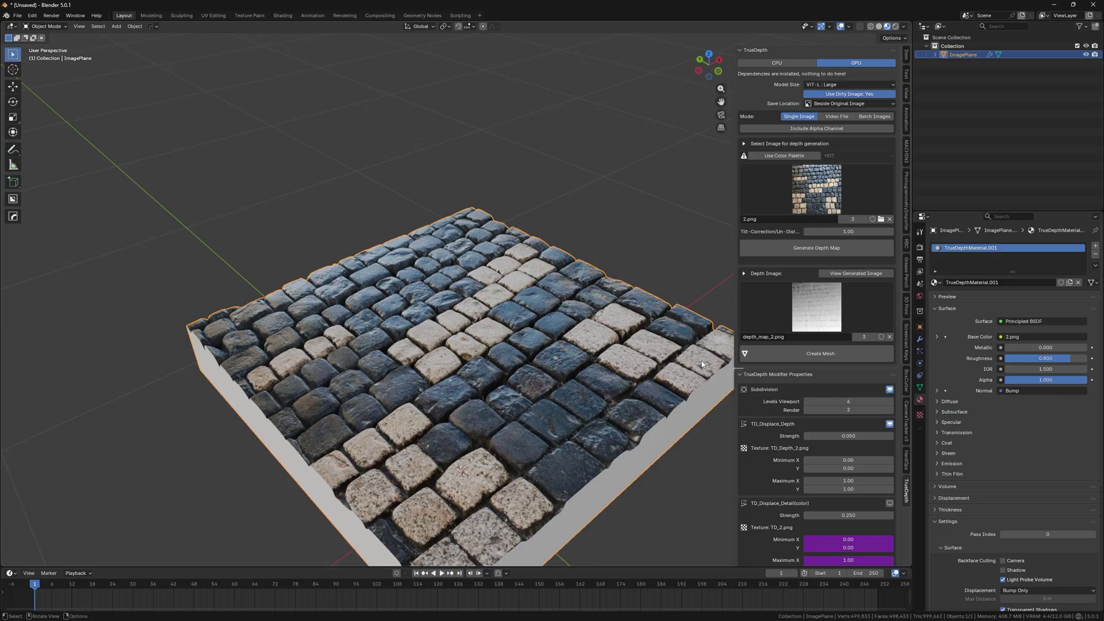
middle_drag(534, 329, 480, 288)
scroll(506, 310, up, 4)
scroll(480, 287, down, 5)
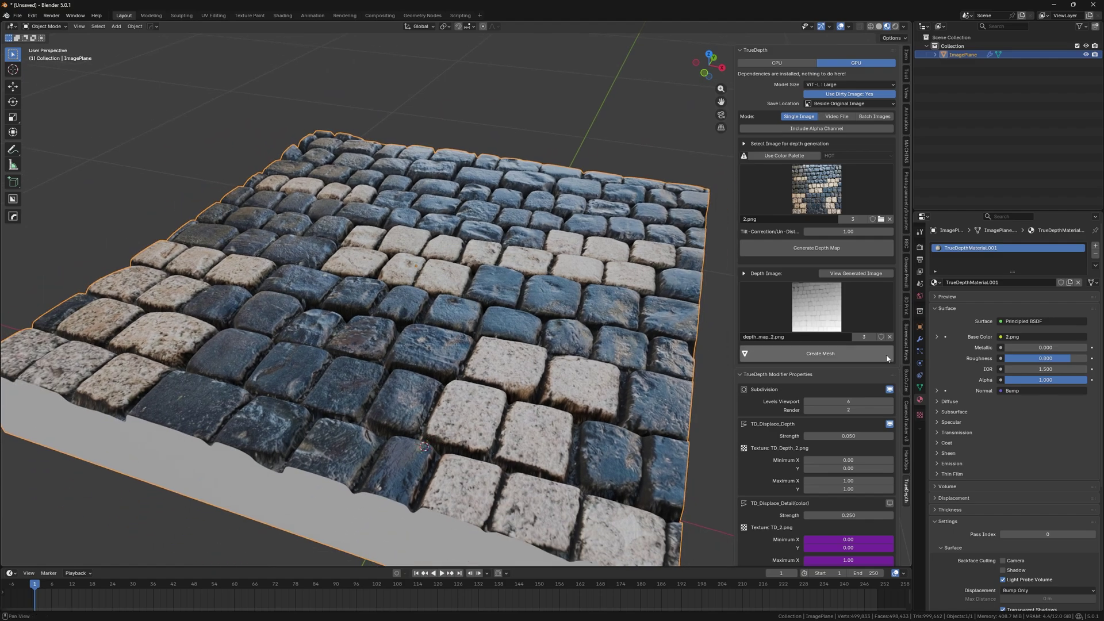
Lower the stone roughness and switch viewport shading to a darker, brighter-strength lighting environment.
drag(1048, 362, 992, 362)
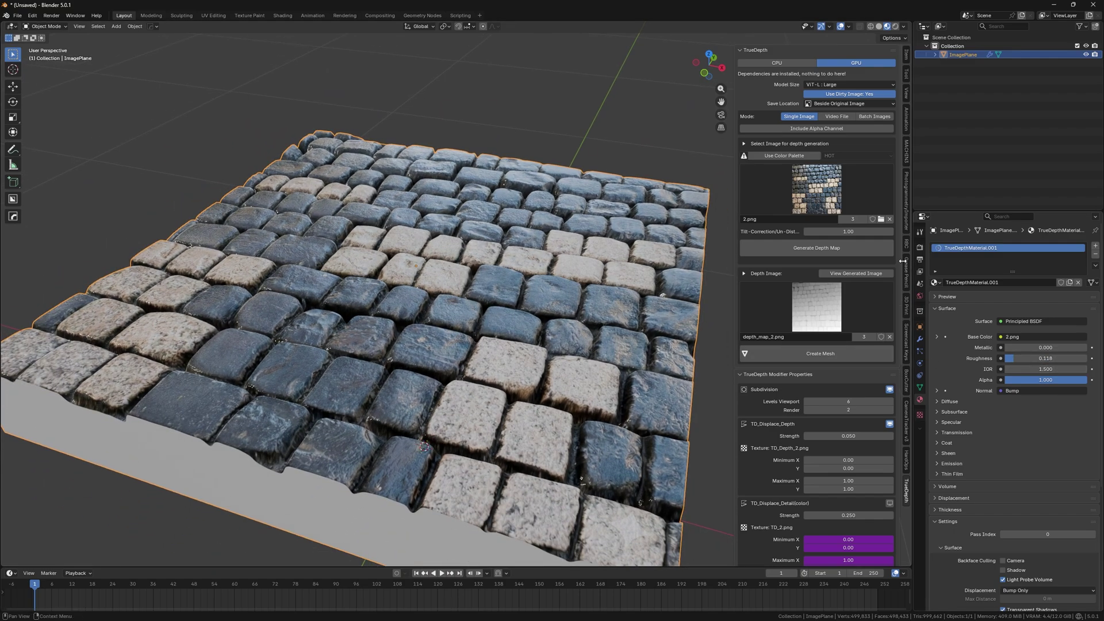
click(903, 27)
click(888, 107)
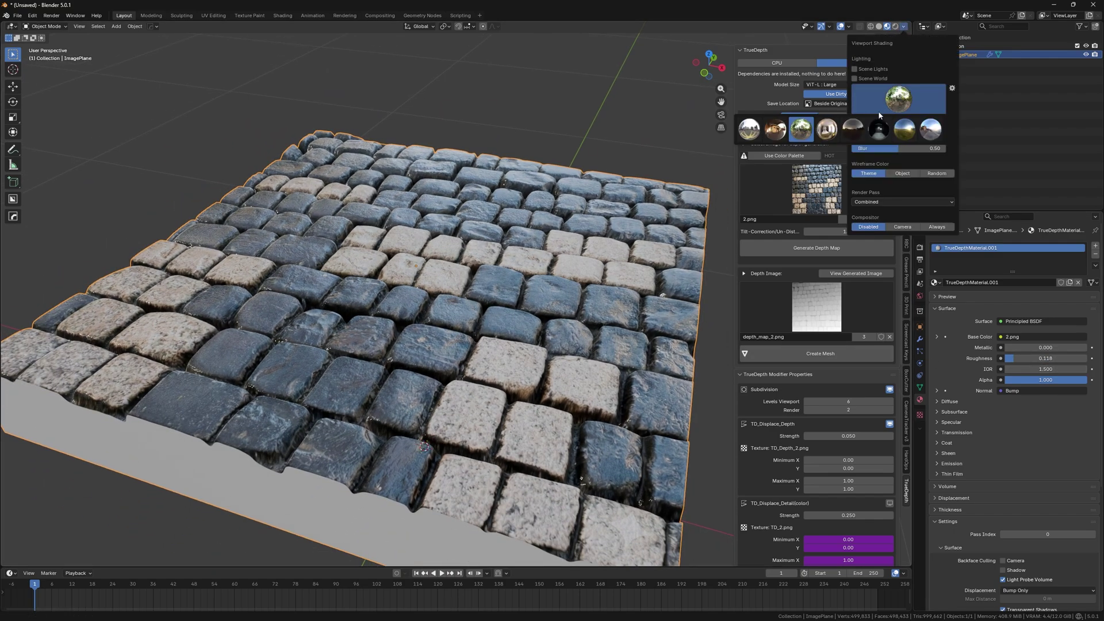
click(826, 131)
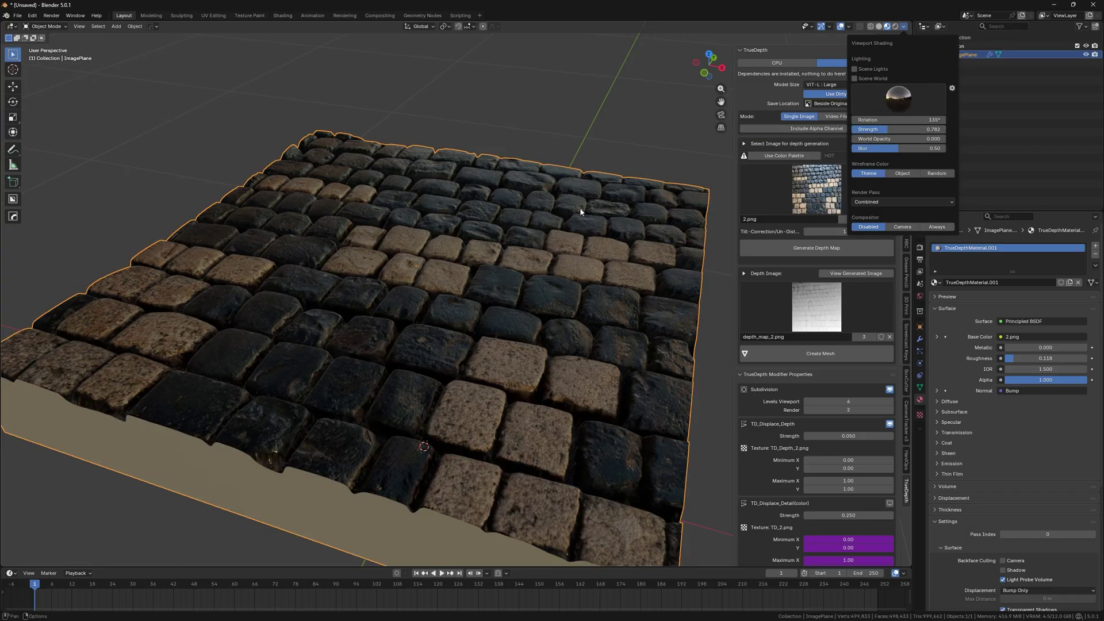
middle_drag(409, 262, 499, 248)
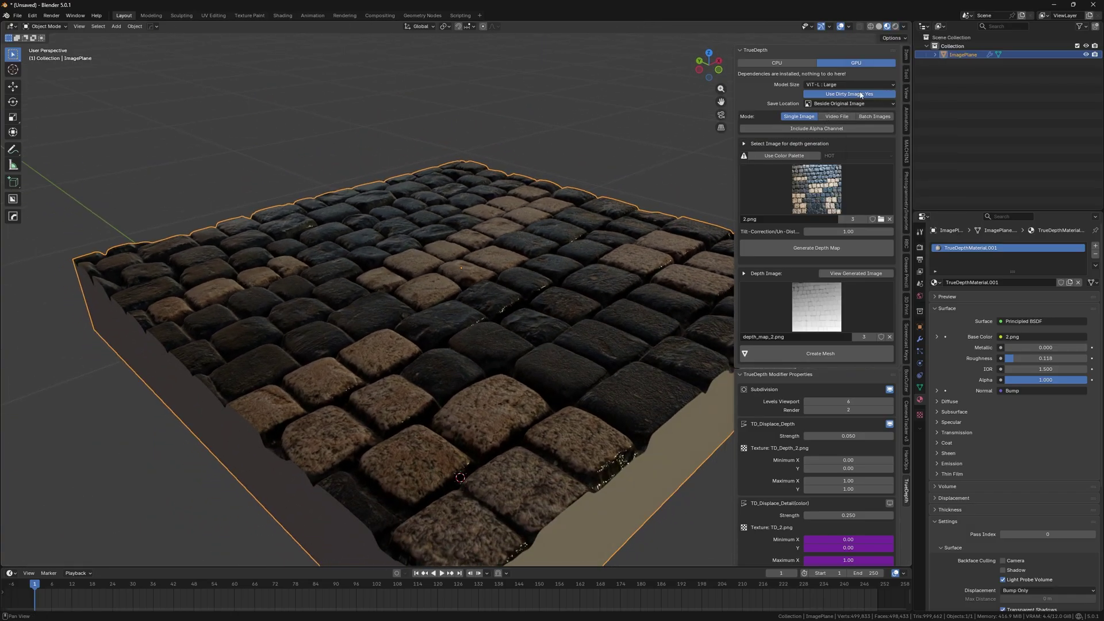
click(903, 27)
drag(880, 131, 911, 131)
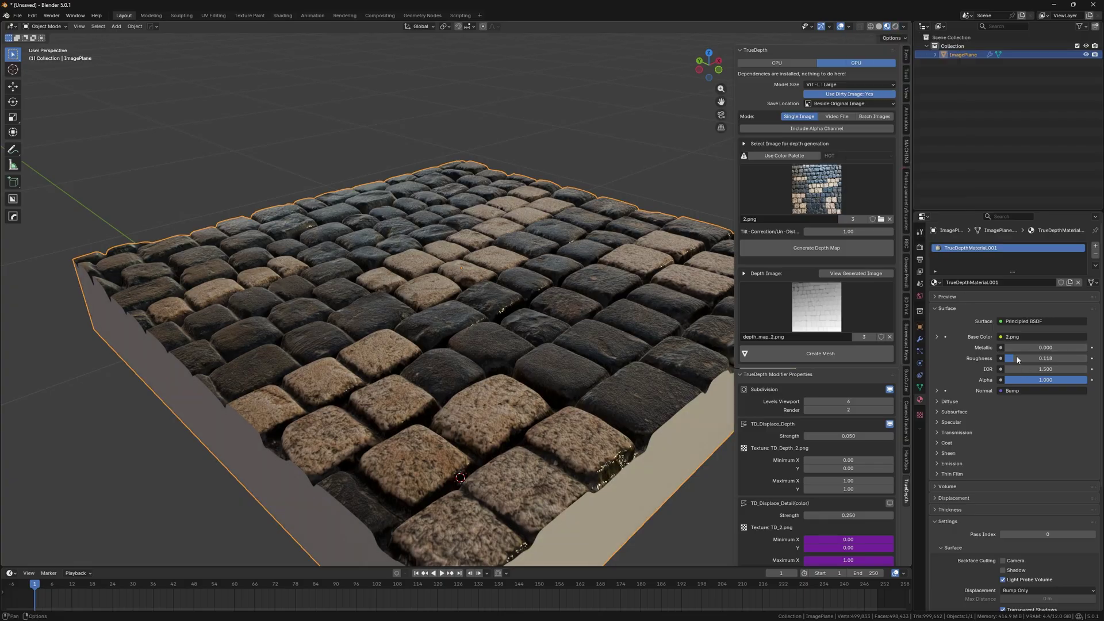
Set stone roughness to 0.185 and specular IOR Level to 0.844, then deselect to inspect.
drag(1019, 358, 1024, 359)
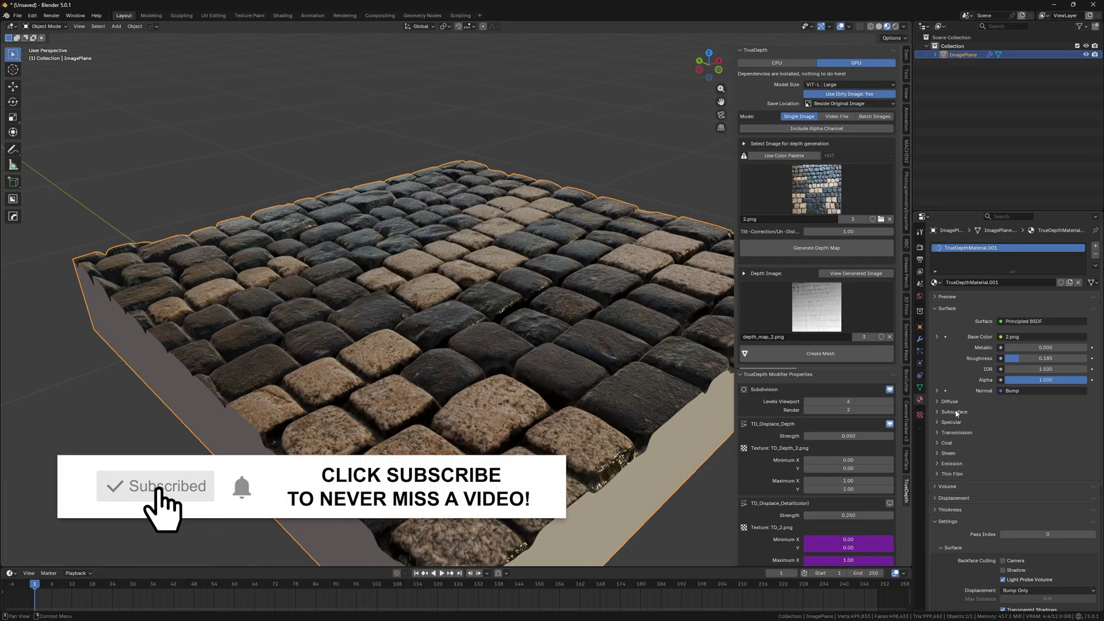
click(951, 422)
drag(1045, 445, 1063, 446)
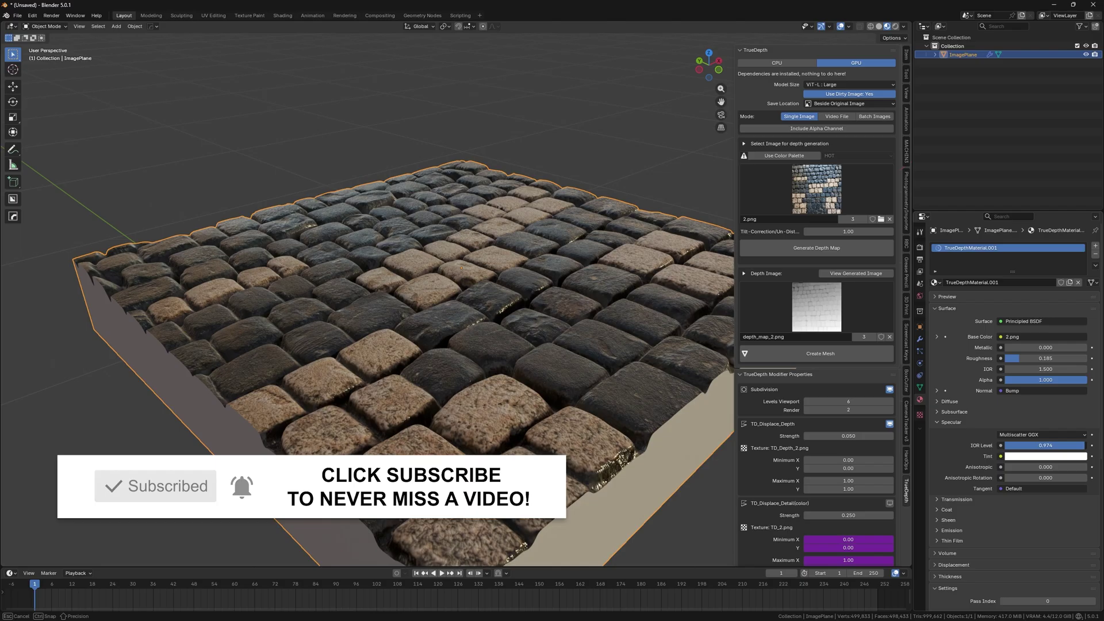
click(585, 110)
middle_drag(585, 110, 210, 369)
middle_drag(450, 276, 389, 288)
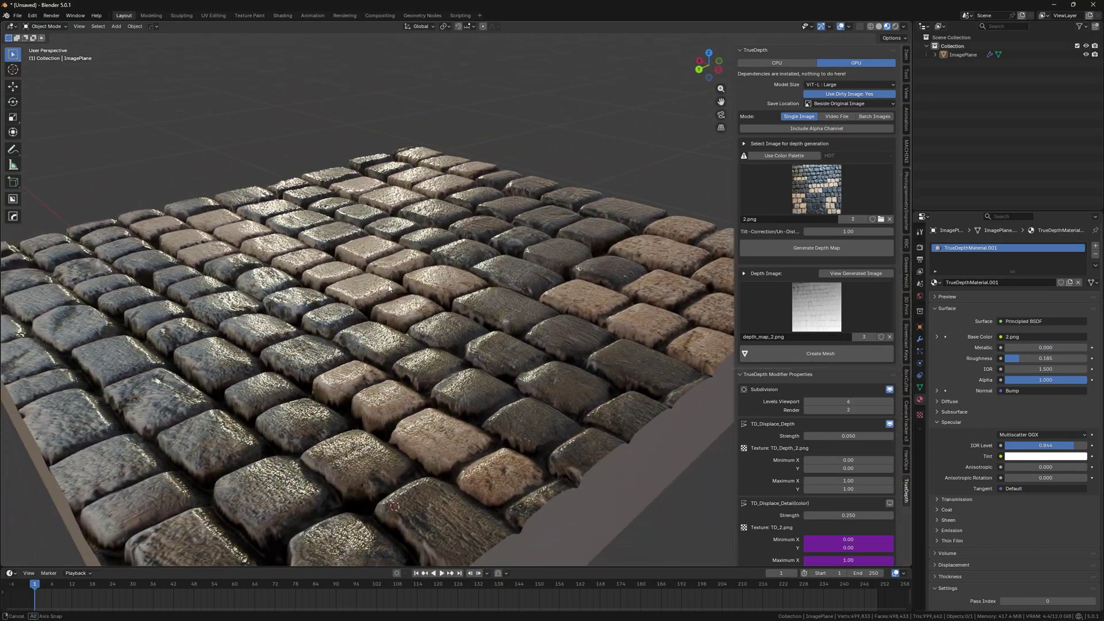
Add a camera to the scene and look through it with Numpad 0.
key(shift+a)
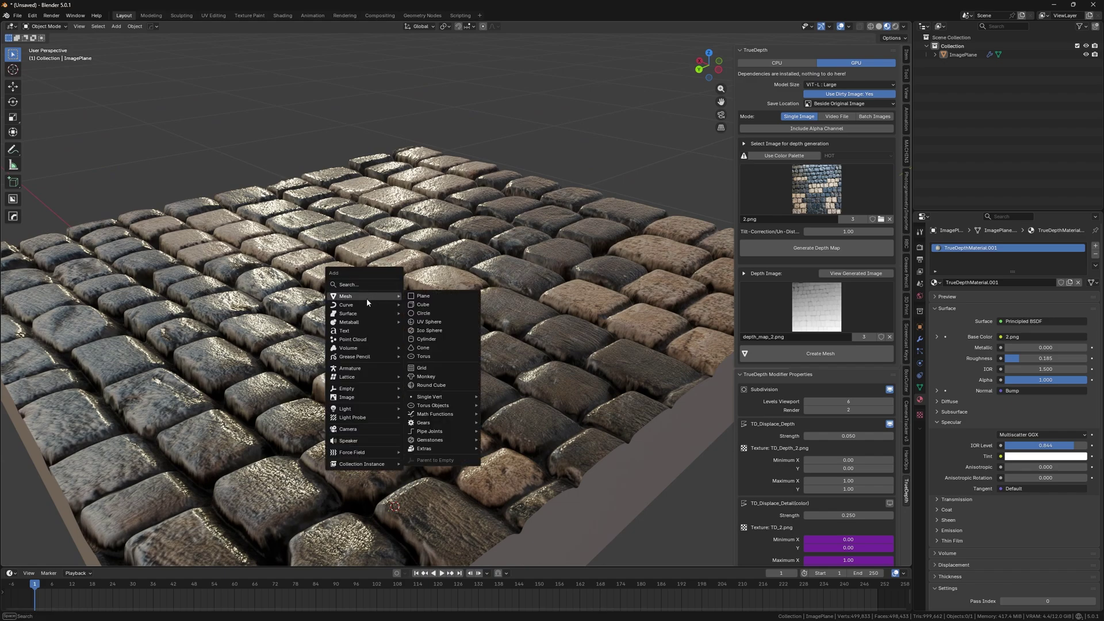
click(362, 429)
key(KP_0)
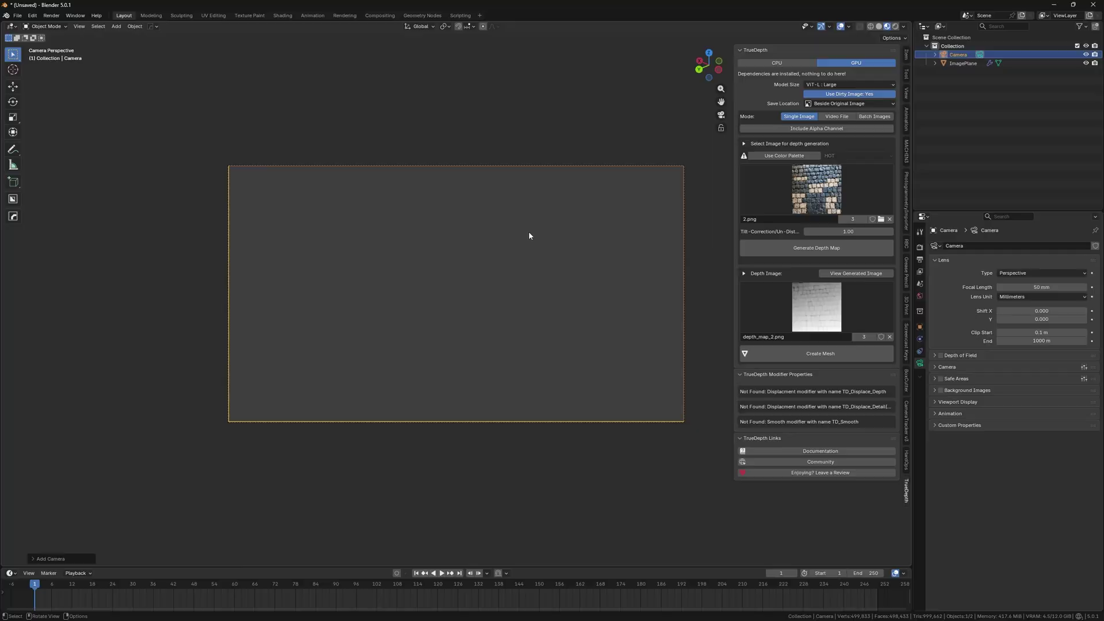
Frame the cobblestone block in the camera view, bringing the camera closer over it.
click(963, 63)
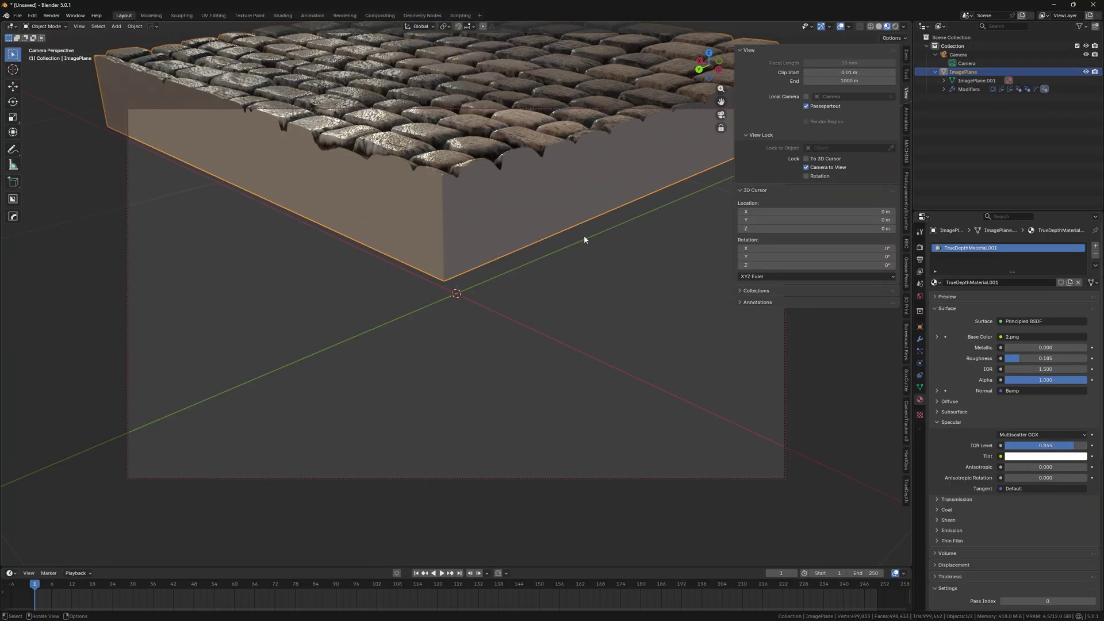
scroll(584, 236, down, 4)
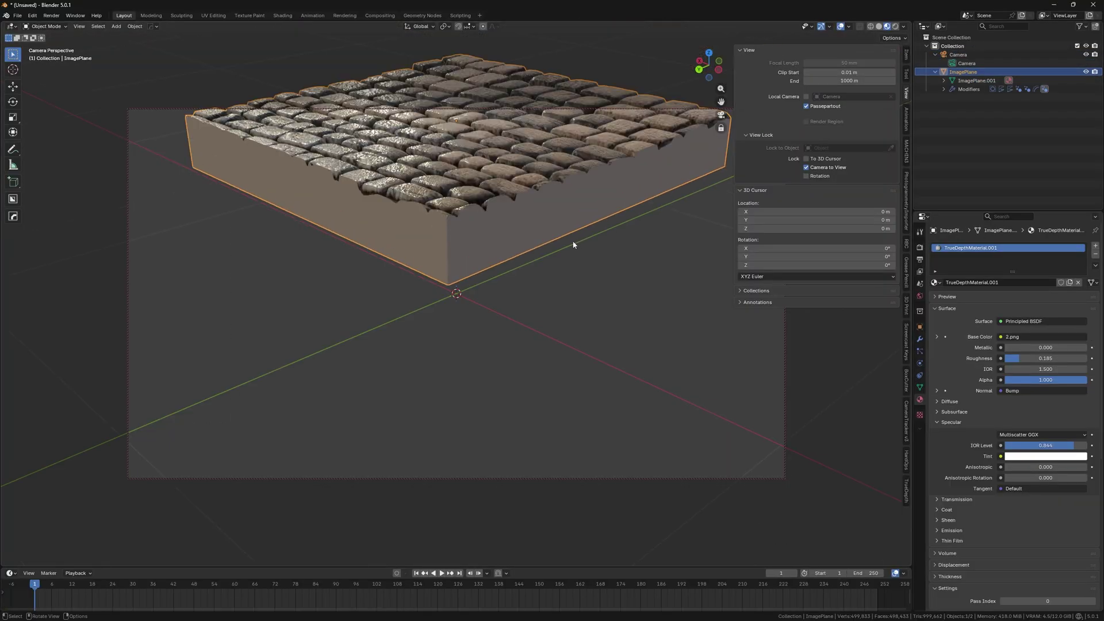
mouse_move(540, 203)
middle_down()
mouse_move(470, 296)
mouse_move(497, 265)
mouse_move(452, 280)
mouse_move(529, 239)
mouse_move(556, 195)
middle_up()
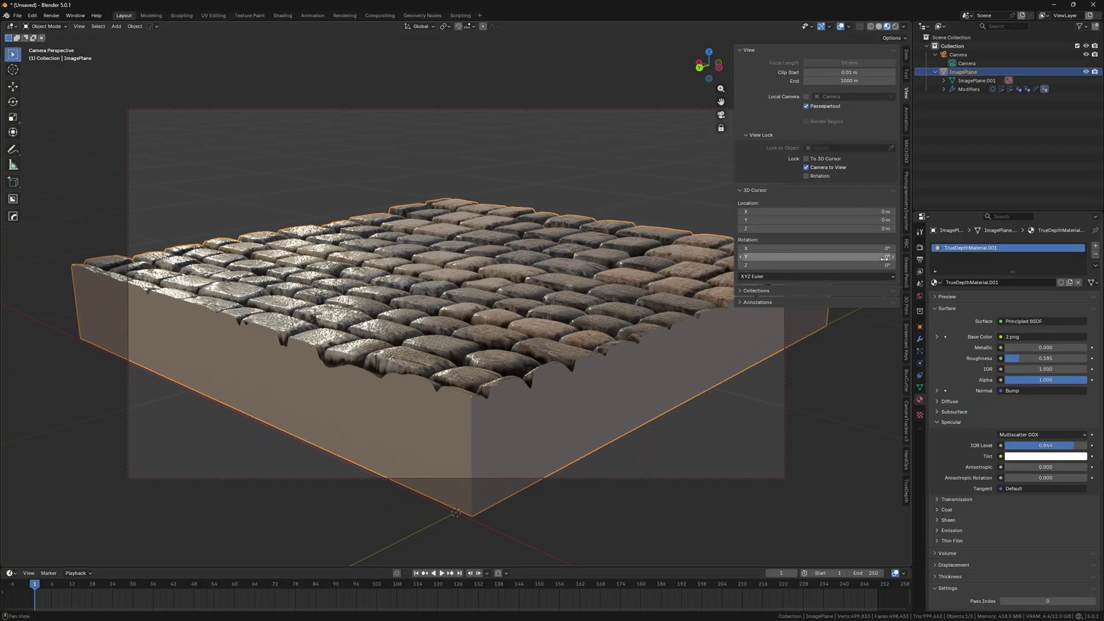
click(967, 63)
mouse_move(499, 328)
middle_down()
mouse_move(512, 305)
mouse_move(500, 331)
middle_up()
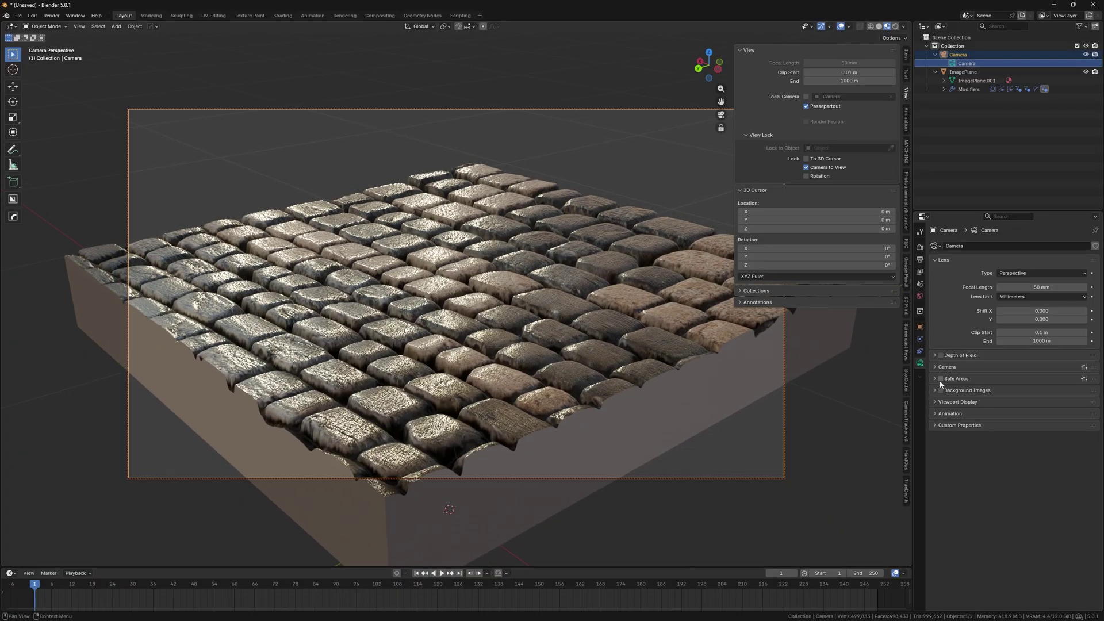
Enable the camera's depth of field and eyedropper the focus onto the cobblestones.
click(940, 355)
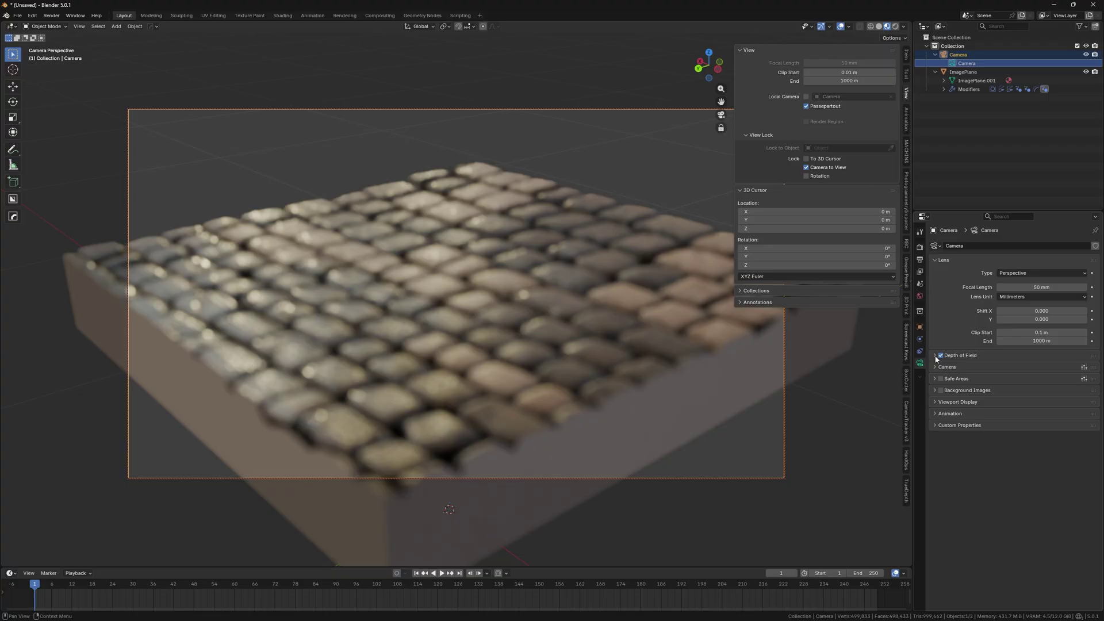
click(935, 356)
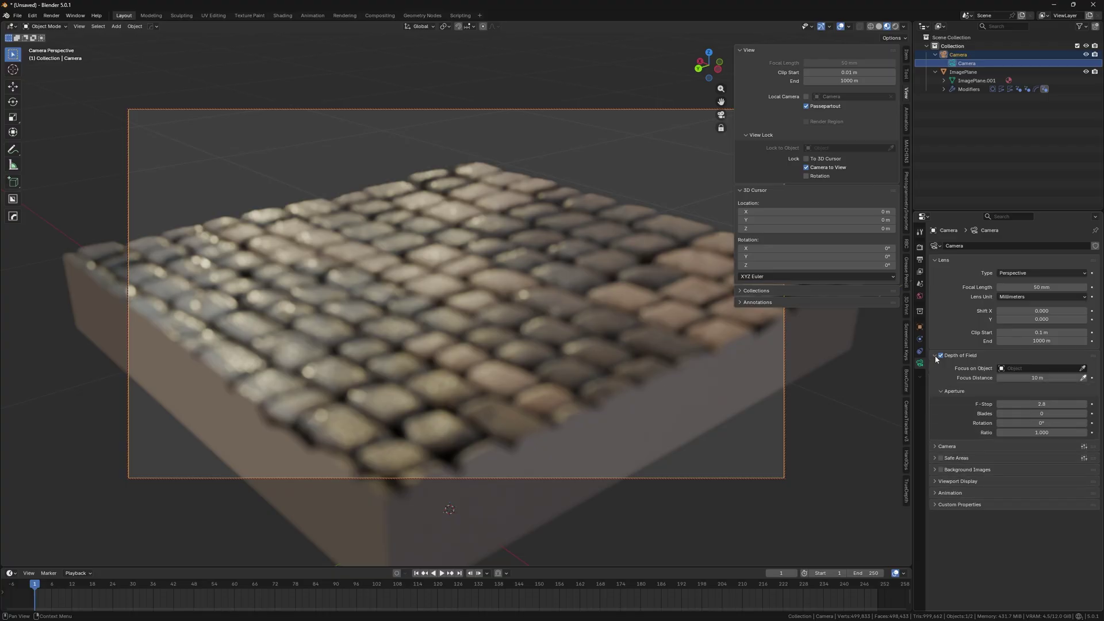
click(1083, 370)
click(483, 270)
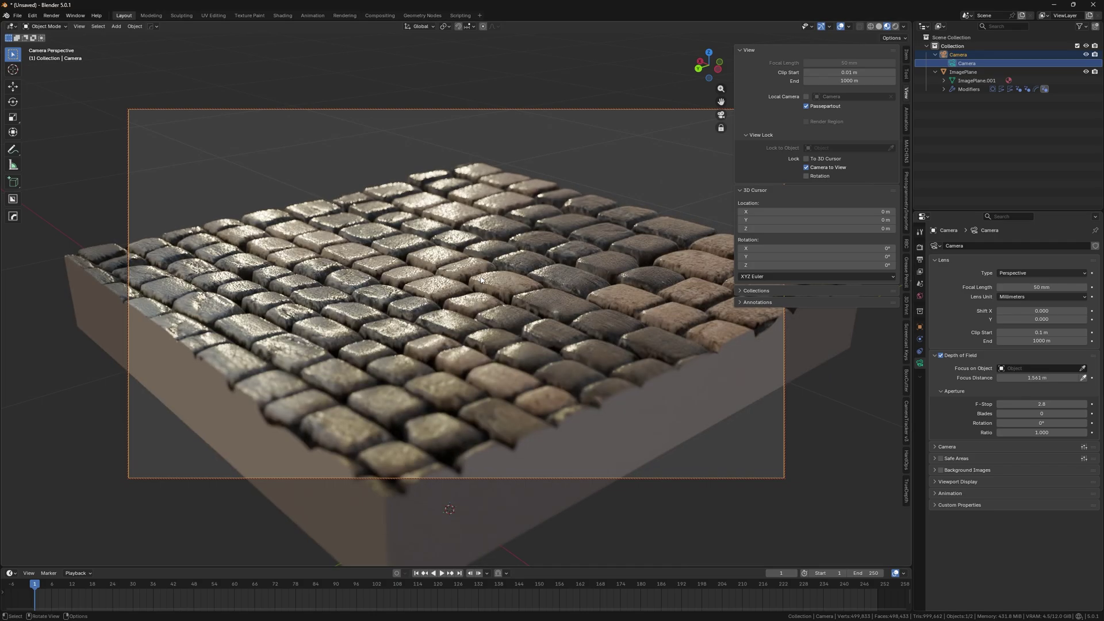
middle_drag(457, 285, 787, 317)
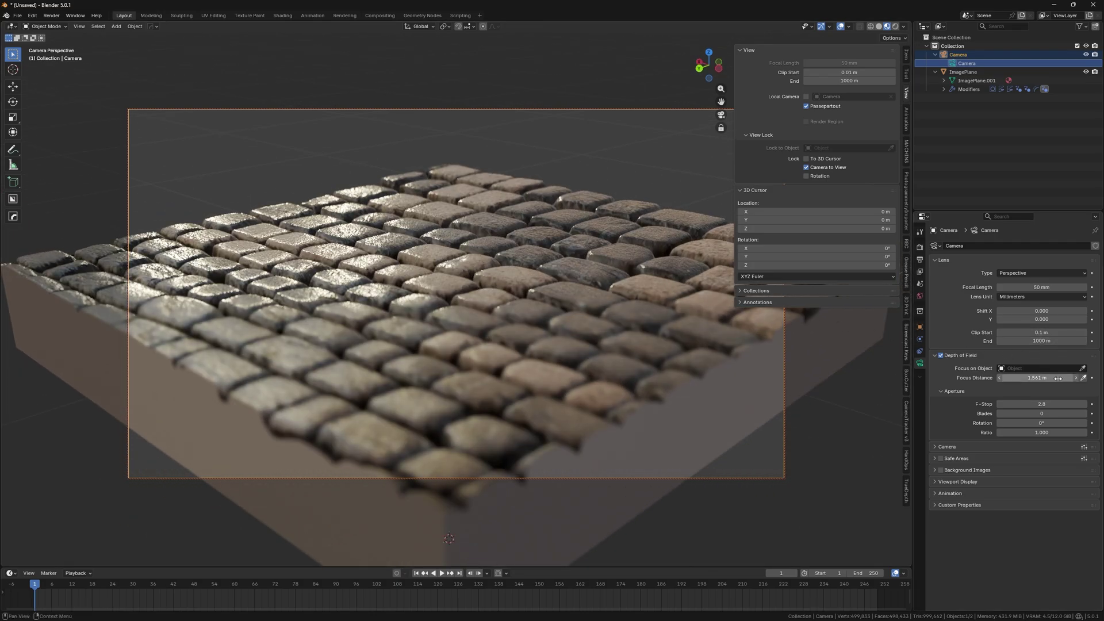
Set the camera F-Stop to 3.0.
text(3)
key(Return)
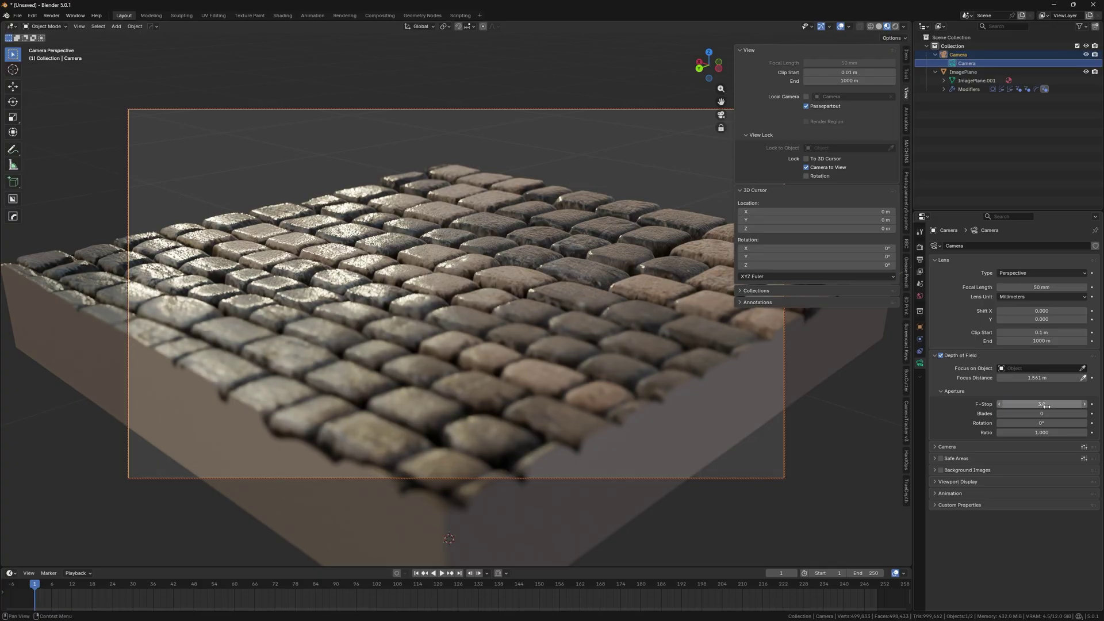
middle_drag(506, 310, 444, 277)
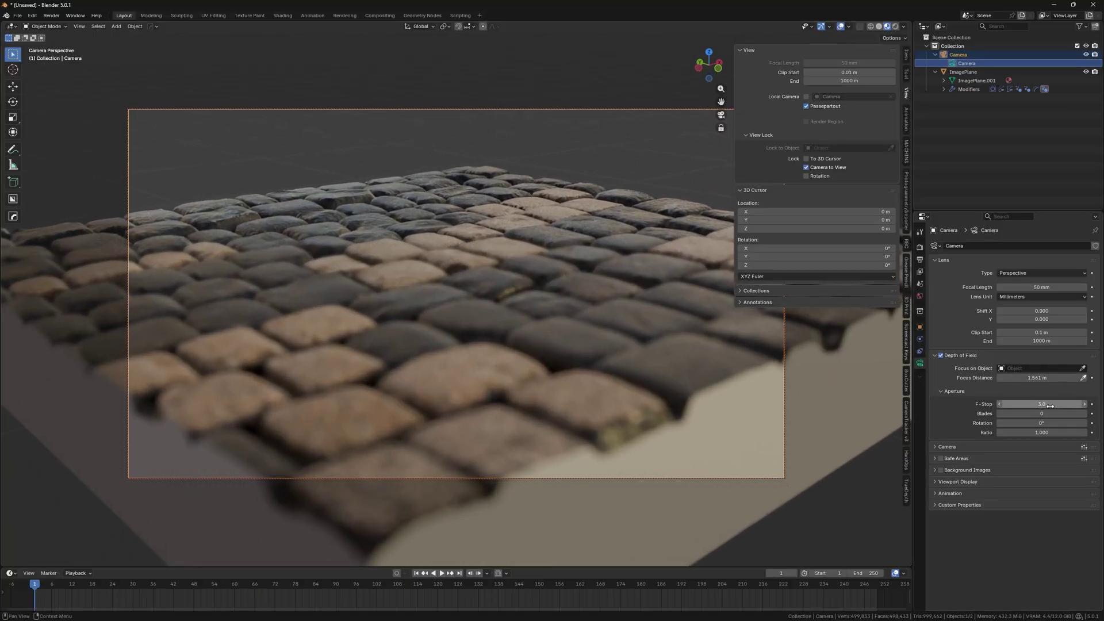
click(1031, 404)
key(Return)
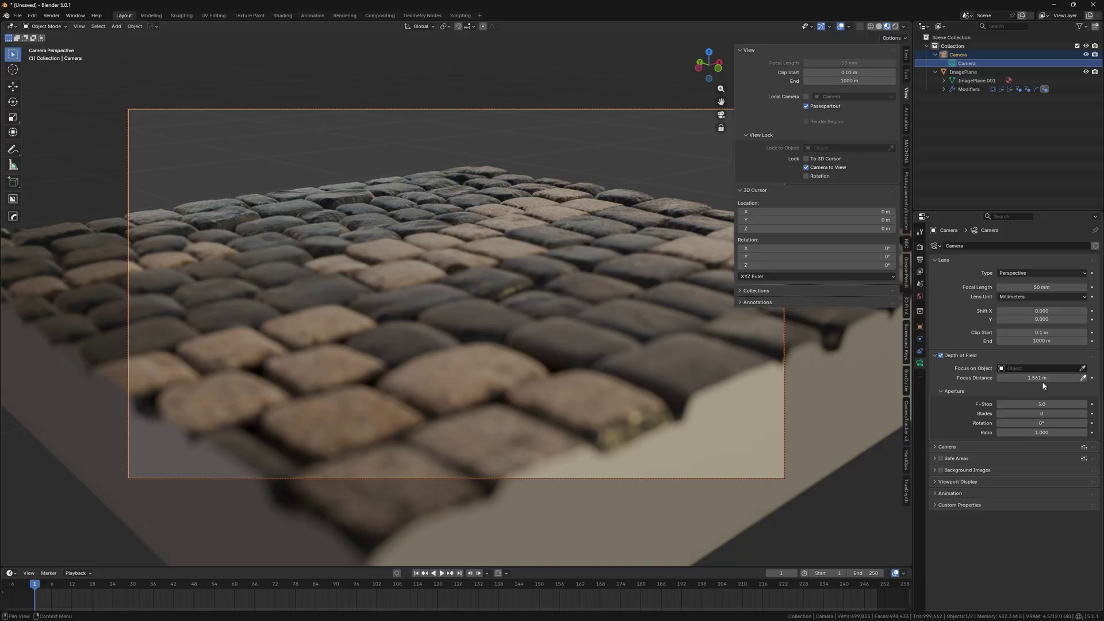
drag(1038, 402, 1098, 403)
key(Escape)
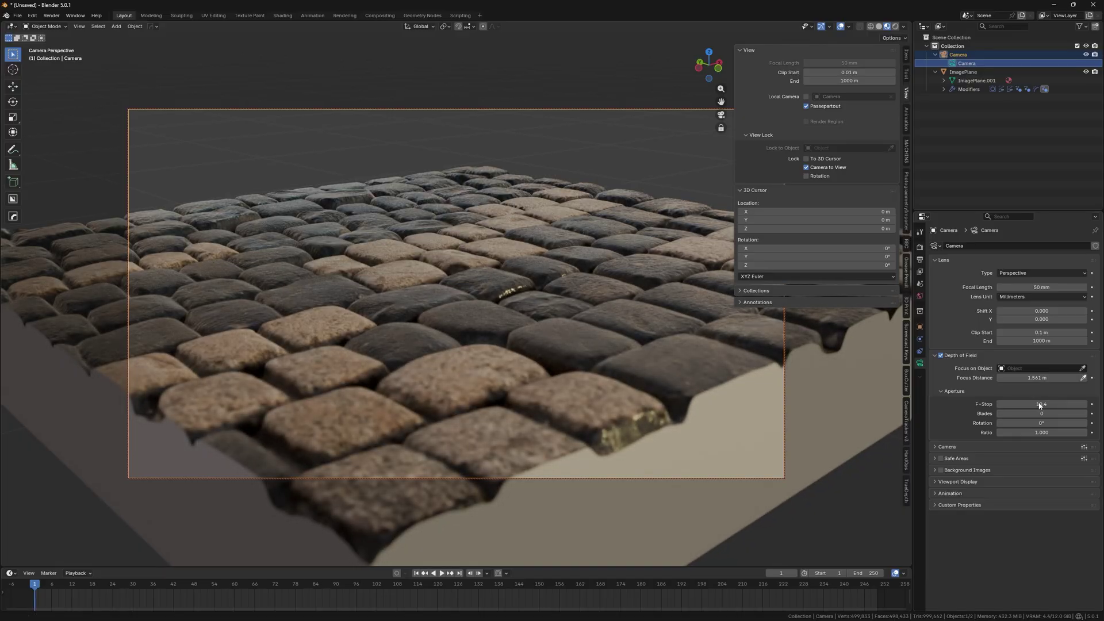
Adjust the focus distance to 1.101 m and view the cobblestones from a new angle.
drag(1040, 378, 1013, 379)
middle_drag(414, 270, 478, 266)
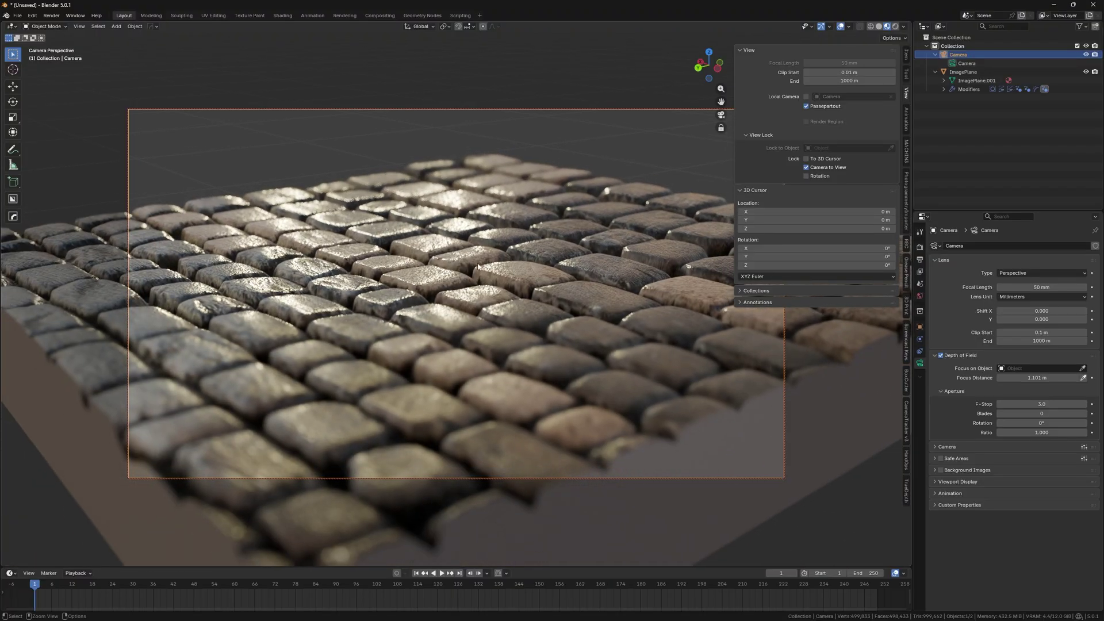
click(805, 107)
click(805, 107)
middle_drag(593, 181, 423, 234)
Select the cobblestone plane and show its TrueDepth add-on settings.
click(473, 254)
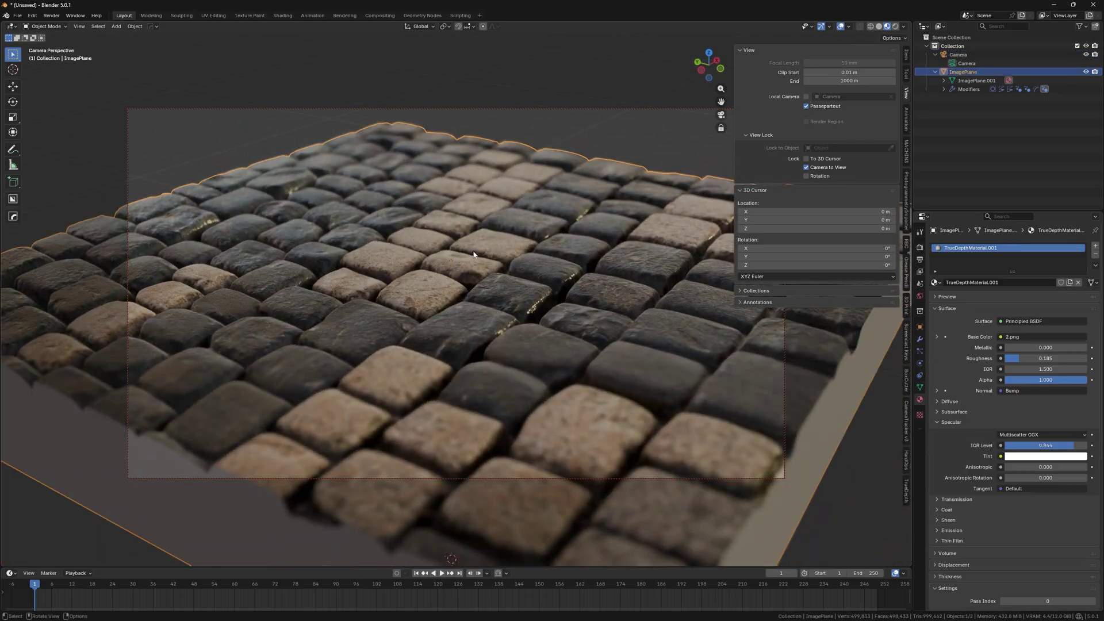
click(906, 492)
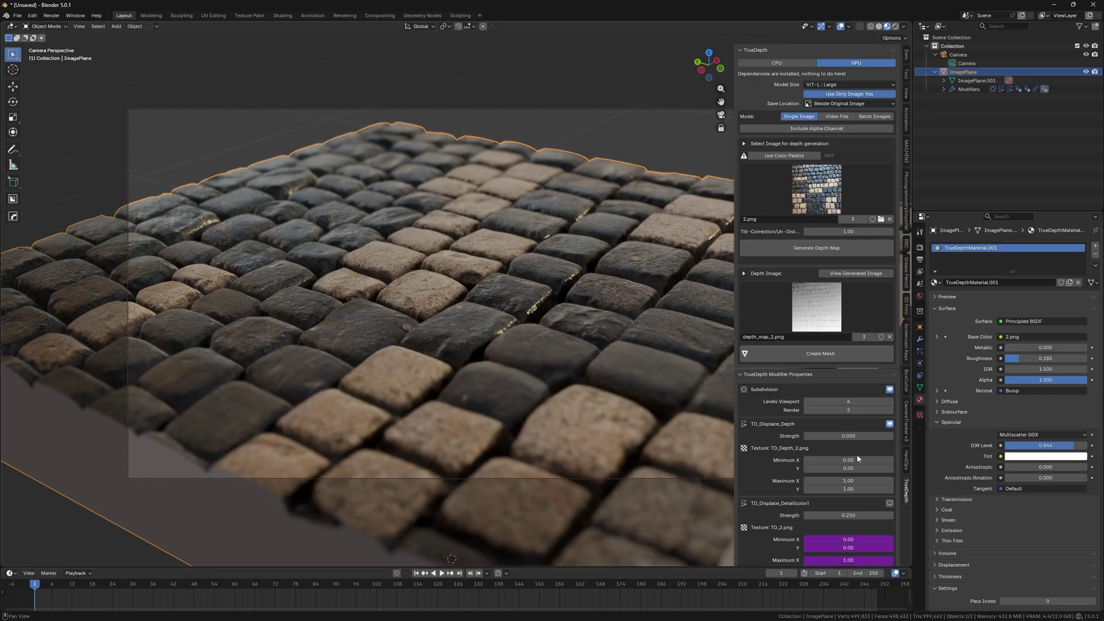
scroll(857, 458, down, 4)
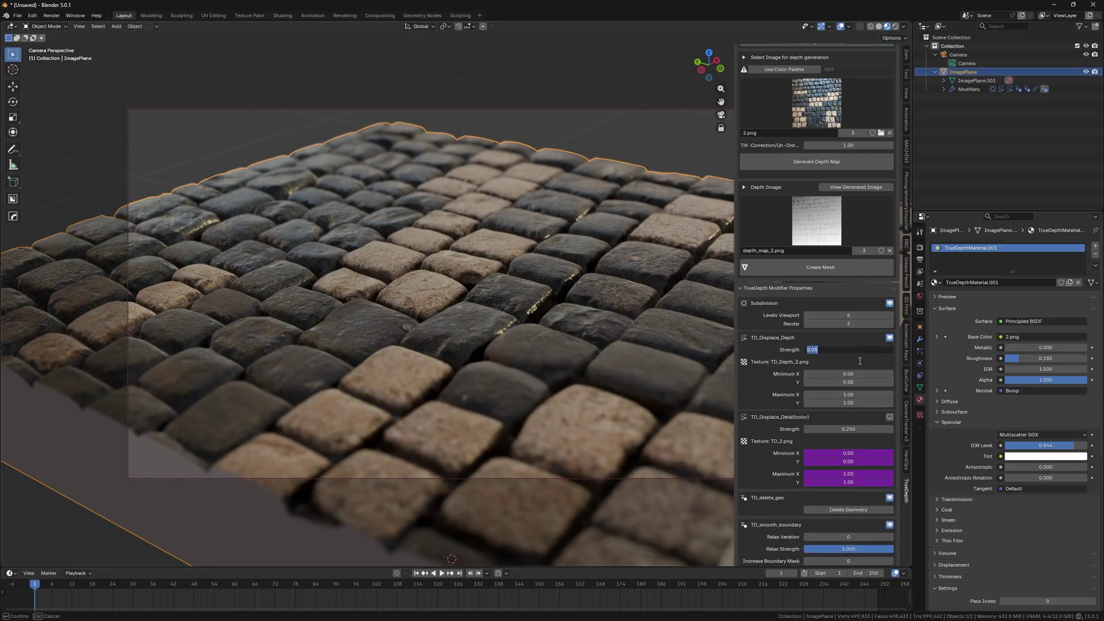
Try TD_Displace_Depth strengths of 1, 0.2 and 0.1 on the cobblestones.
key(Return)
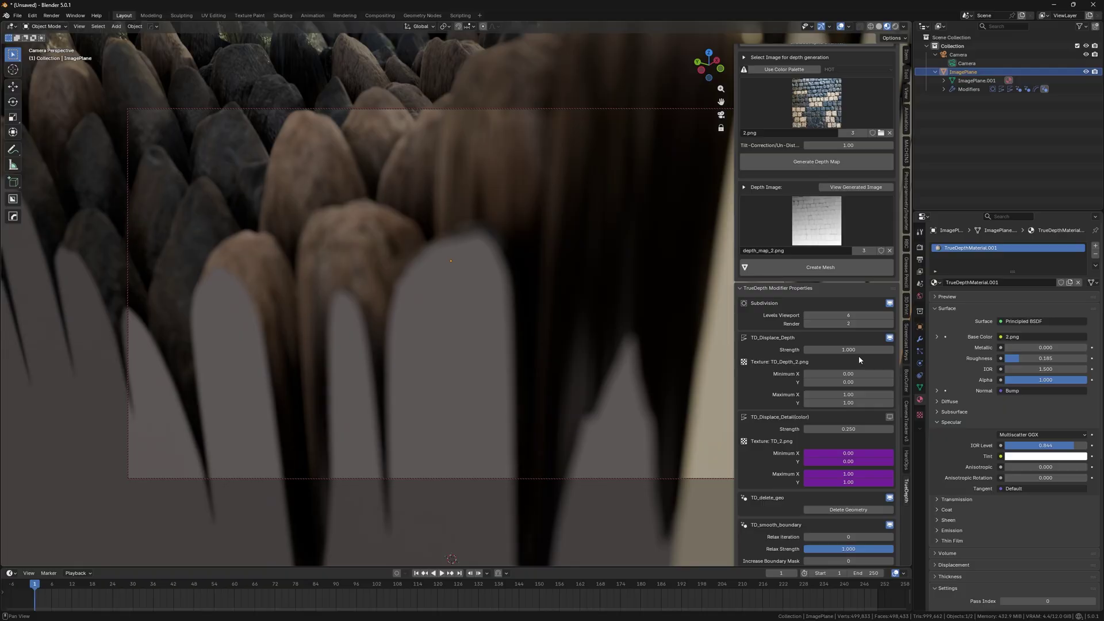
click(865, 351)
text(0.2)
key(Return)
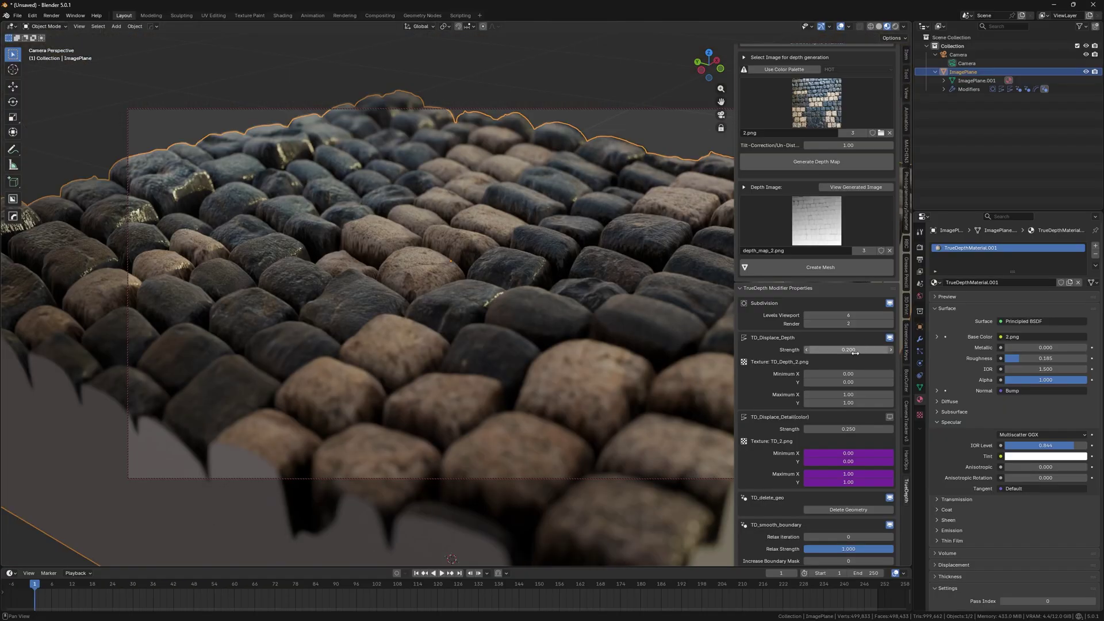
middle_drag(517, 276, 604, 290)
click(861, 356)
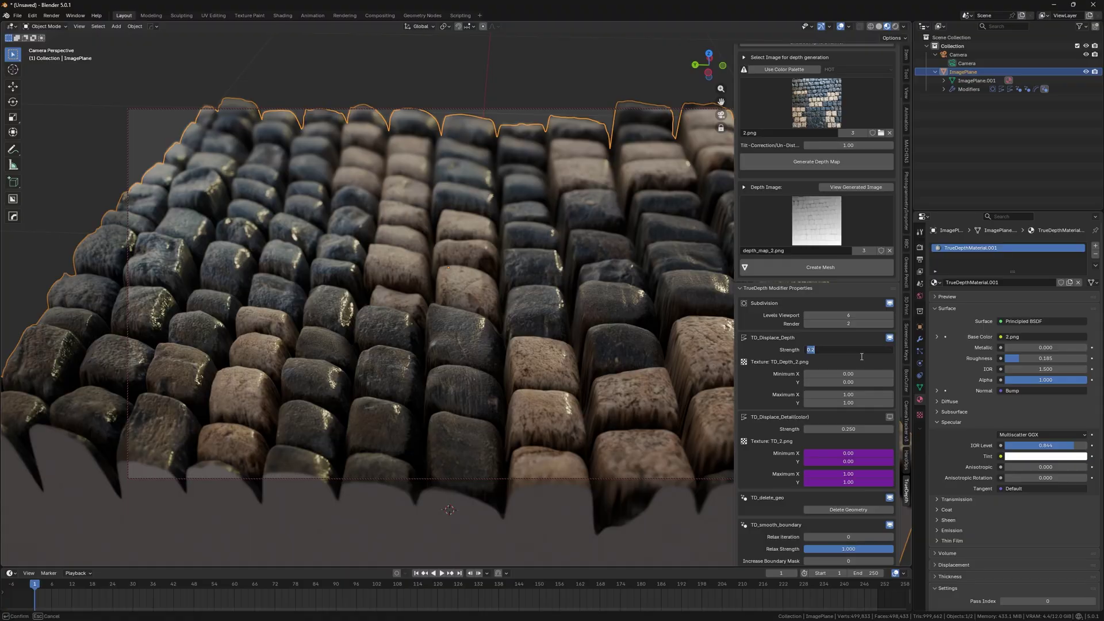
text(0.1)
key(Return)
middle_drag(429, 282, 476, 247)
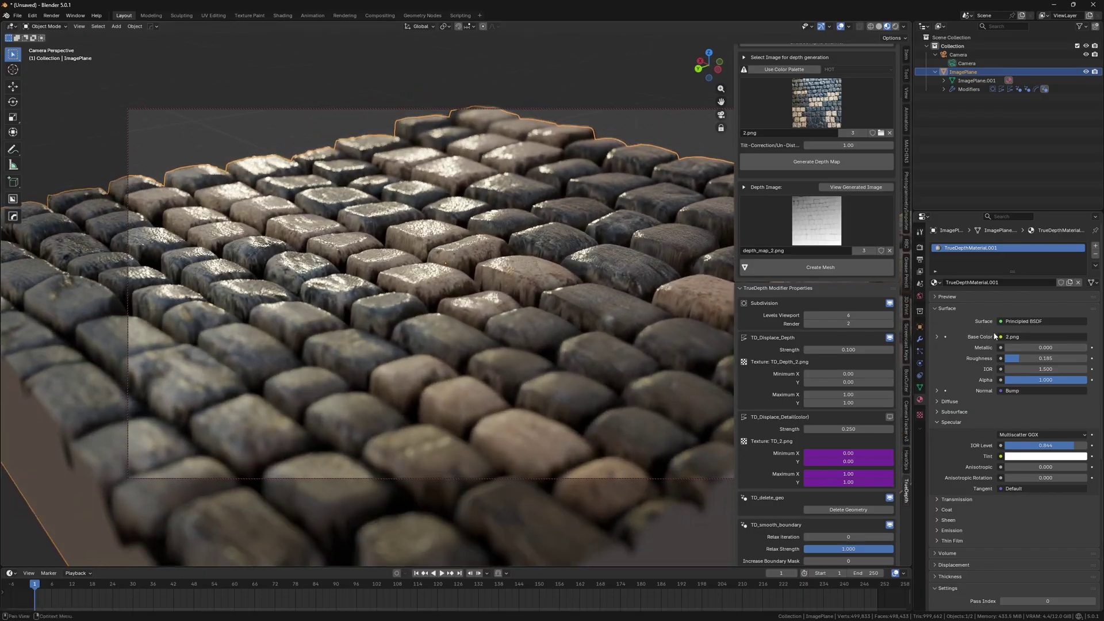
Raise the material roughness to 0.472 and revisit the depth strength.
drag(1020, 358, 1030, 363)
middle_drag(425, 294, 466, 290)
click(876, 351)
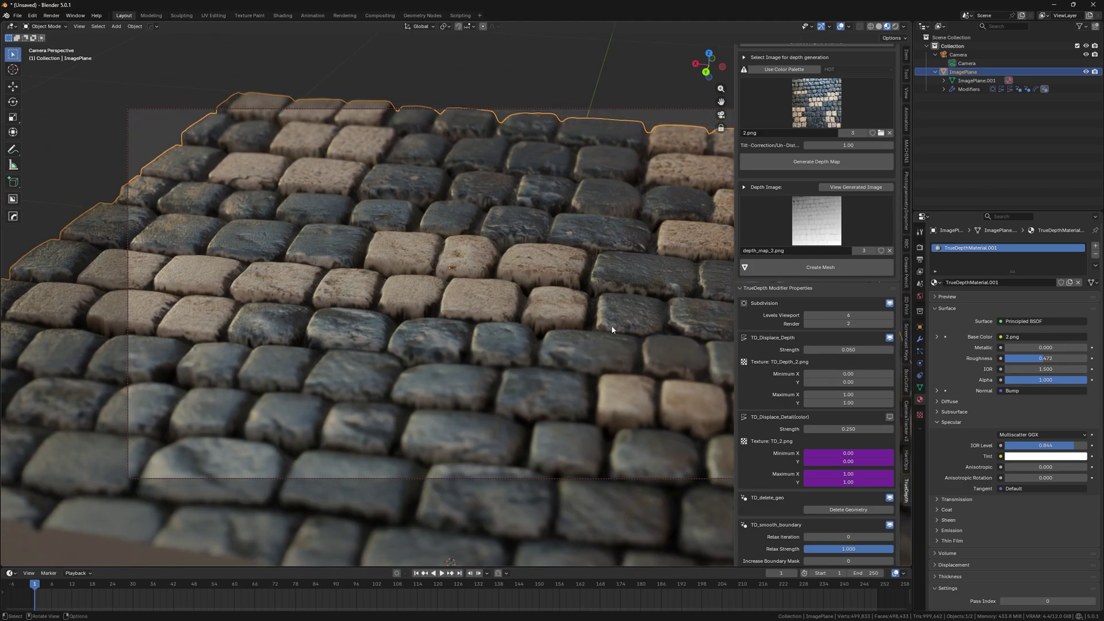
middle_drag(612, 326, 529, 299)
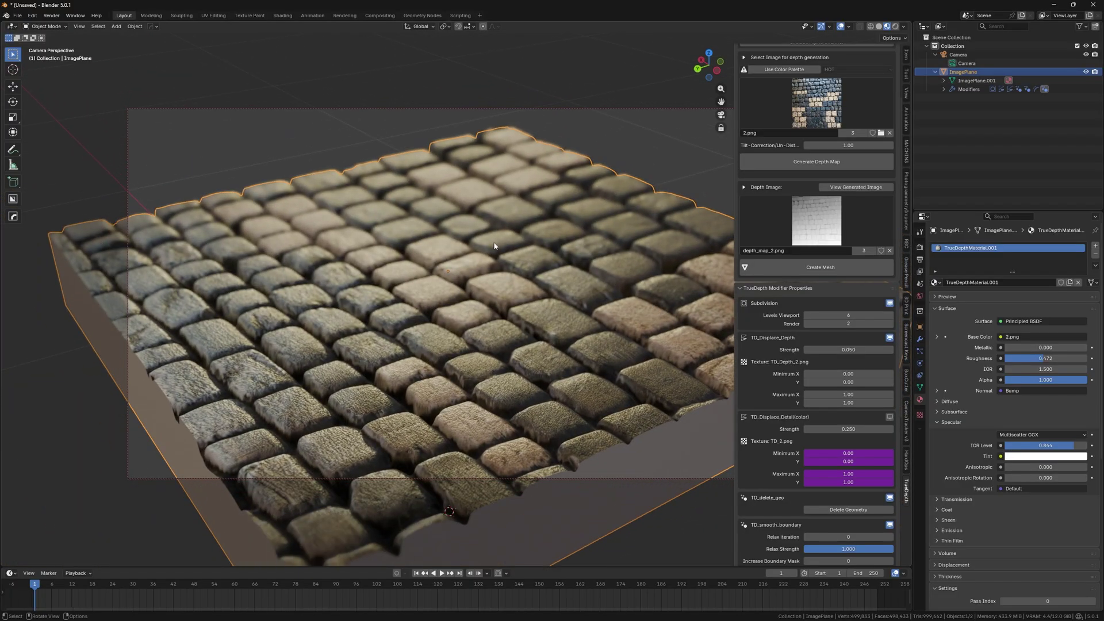
Leave camera view and delete the cobblestone plane.
key(KP_0)
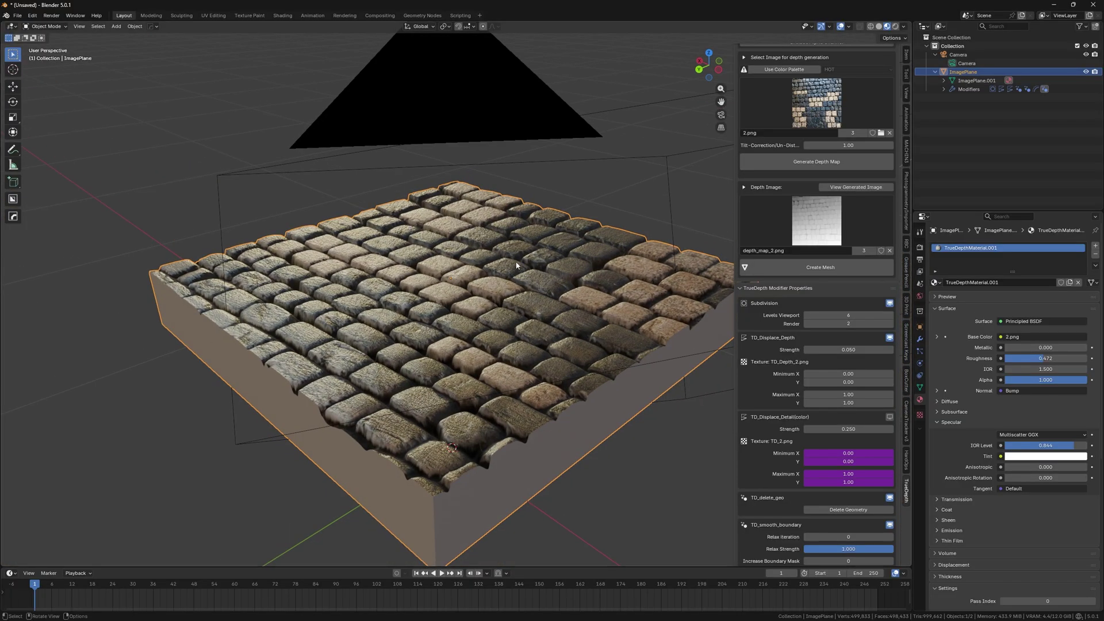
middle_drag(516, 265, 469, 287)
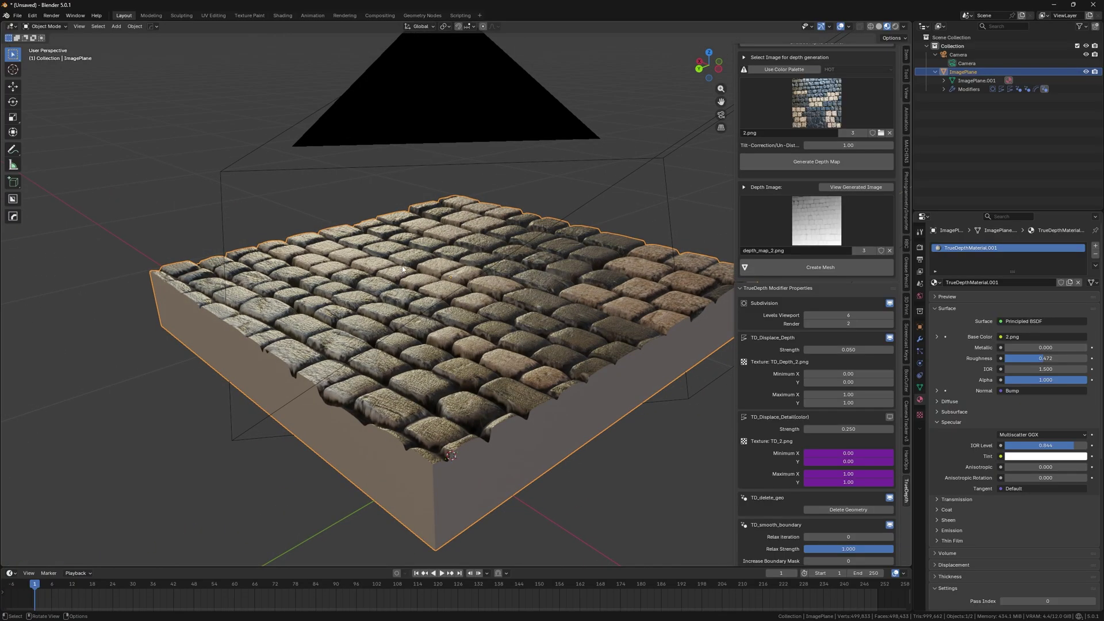
key(Delete)
Load 5.jpg as the TrueDepth source image and create its displaced relief mesh.
scroll(460, 293, down, 3)
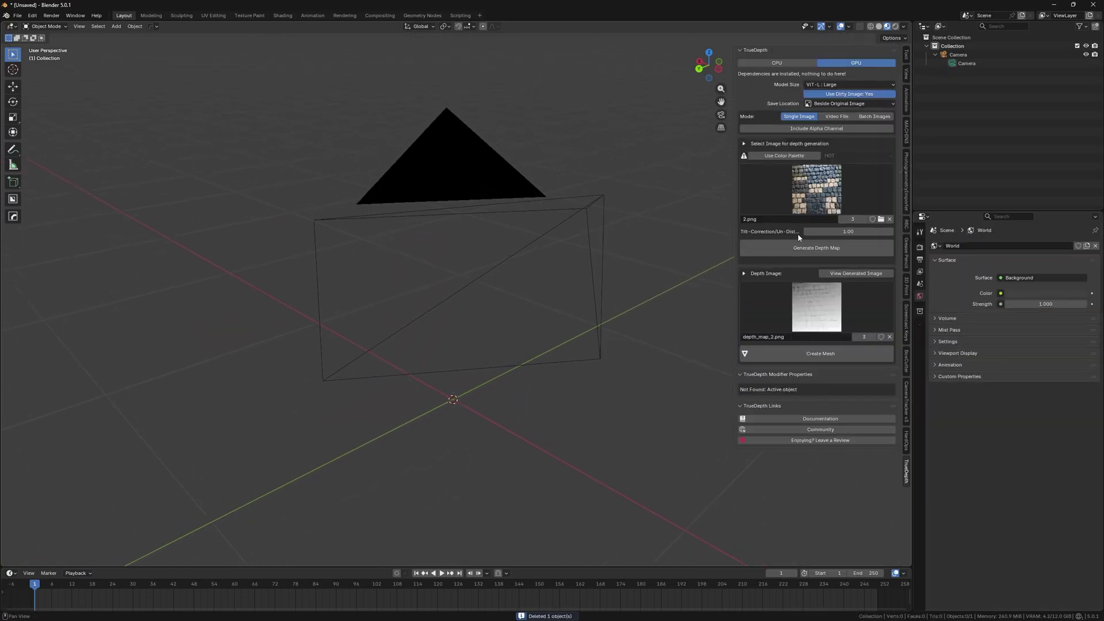
click(881, 220)
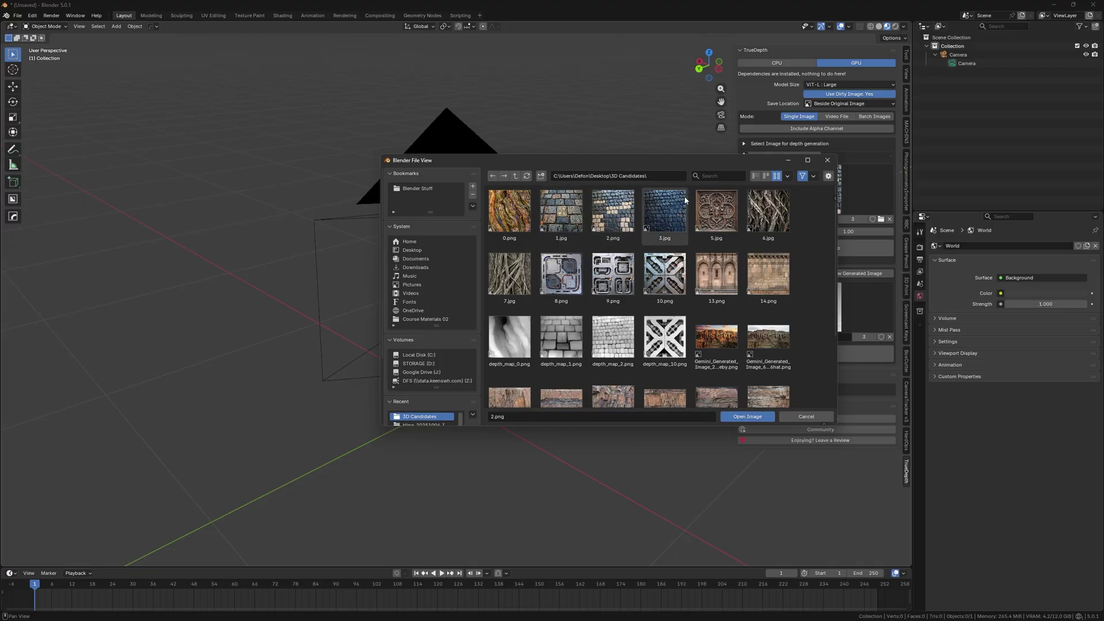
double_click(708, 212)
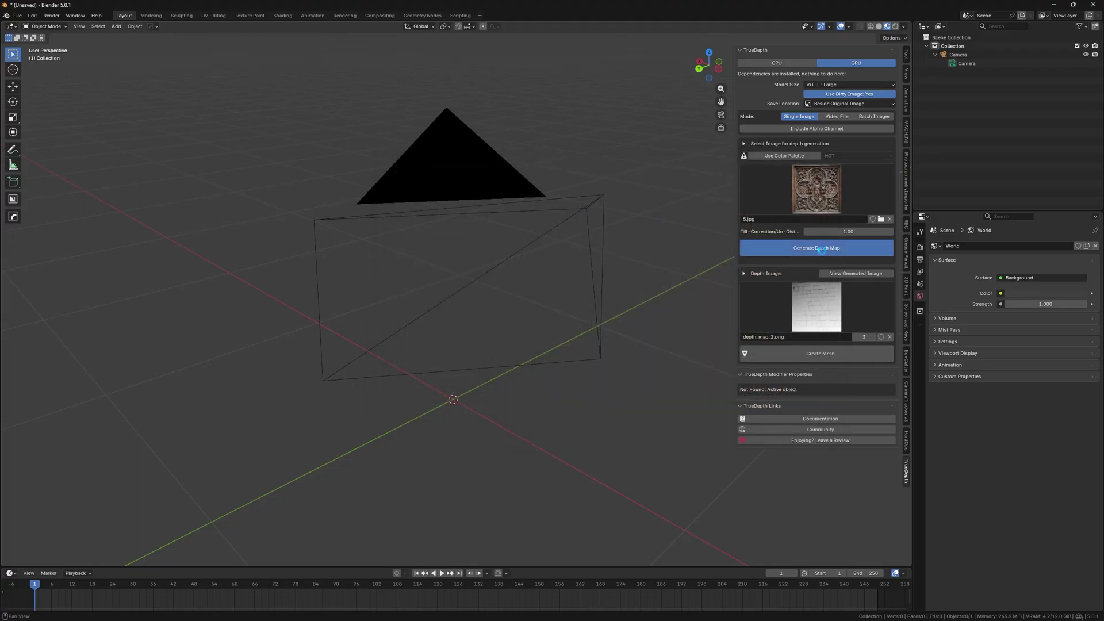
click(823, 353)
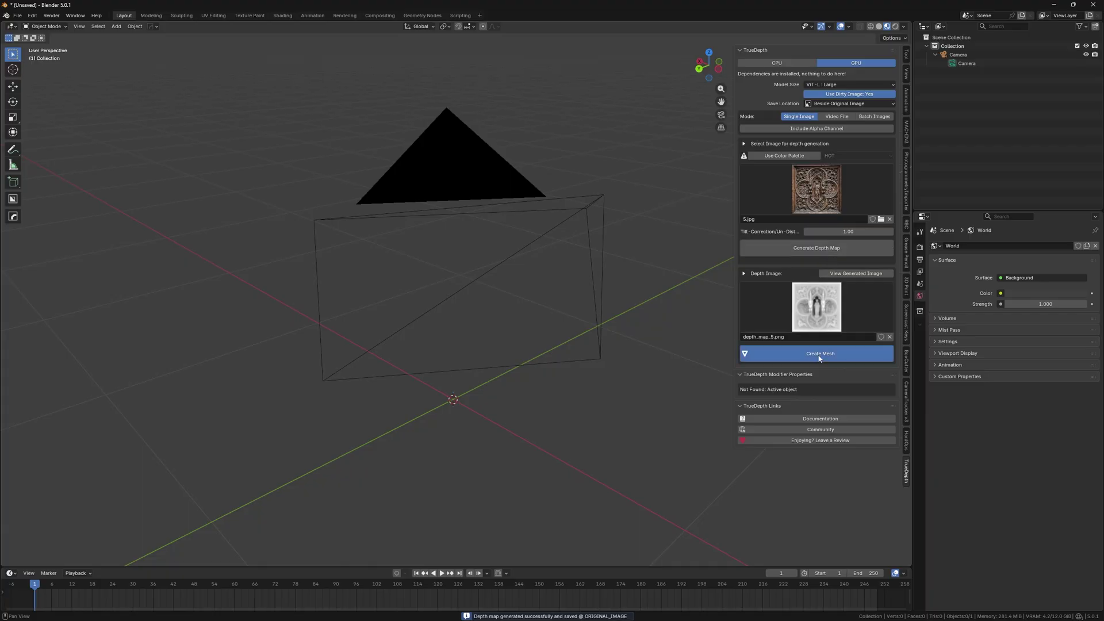
middle_drag(599, 321, 630, 345)
Set the carved panel's depth strength to 0.2 and view it through the scene camera.
click(851, 405)
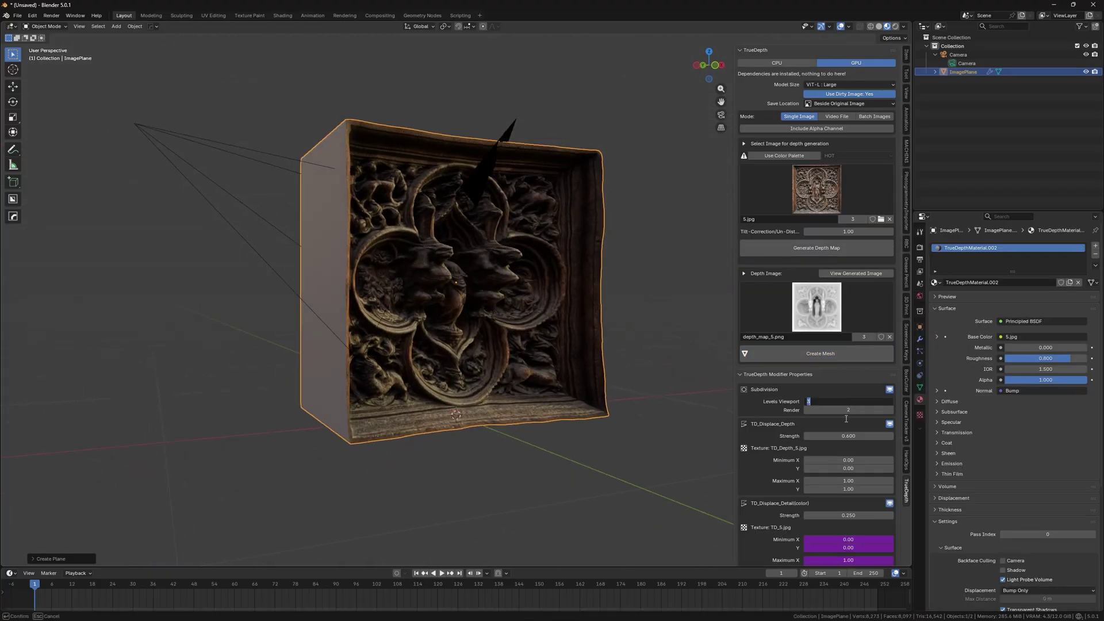
click(855, 436)
text(0)
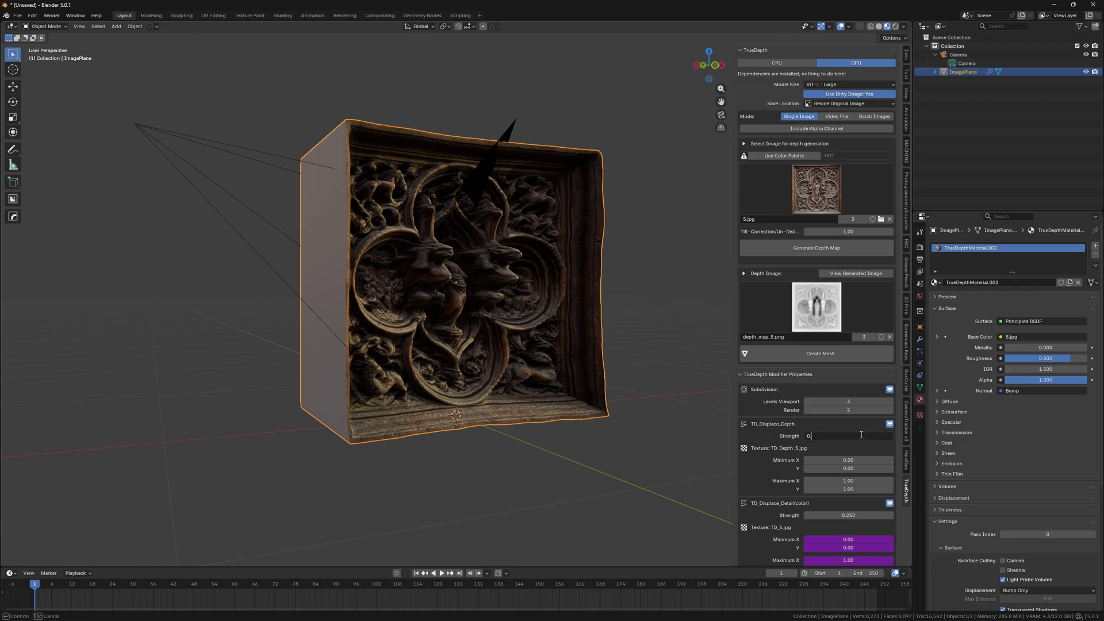
text(.2)
key(Return)
middle_drag(477, 276, 449, 274)
key(KP_0)
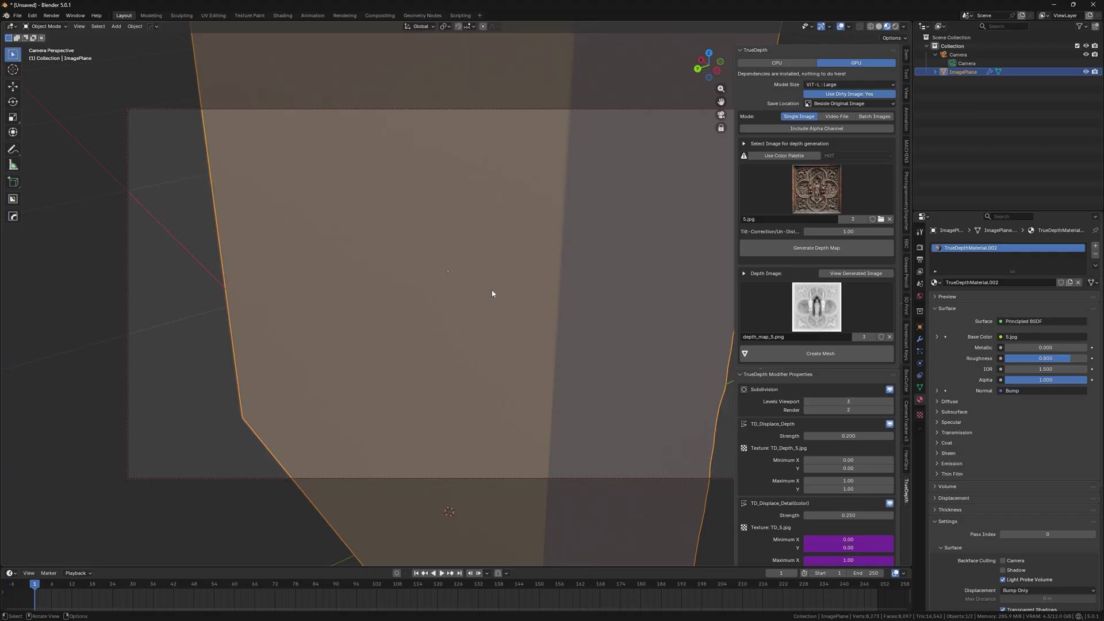
middle_drag(532, 279, 449, 278)
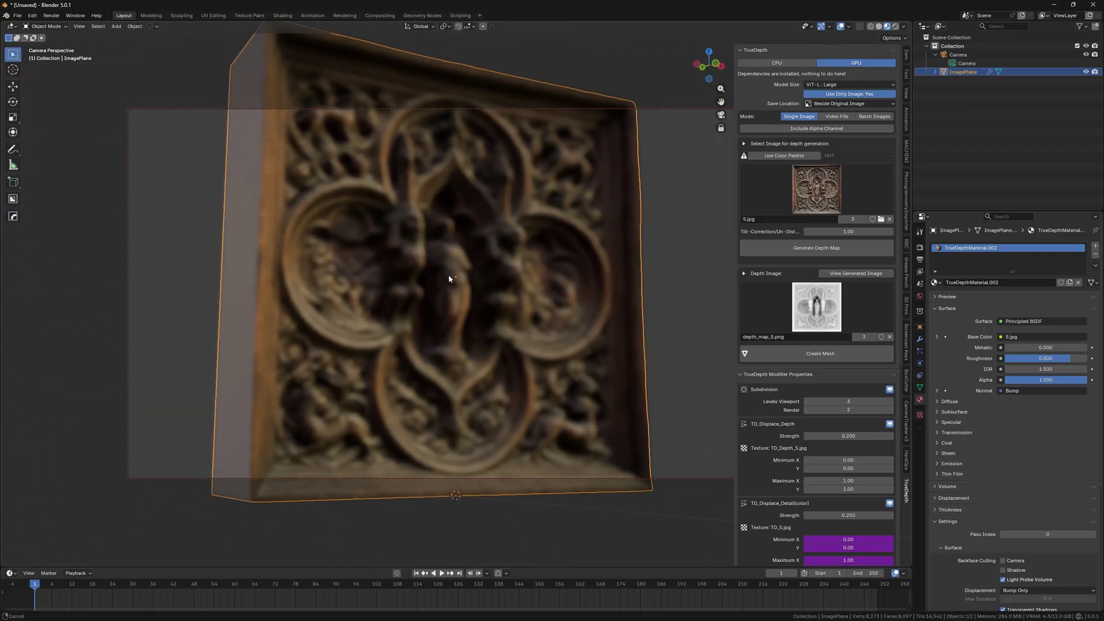
Select the camera and eyedropper its focus distance onto the relief at 1.361 m.
click(966, 63)
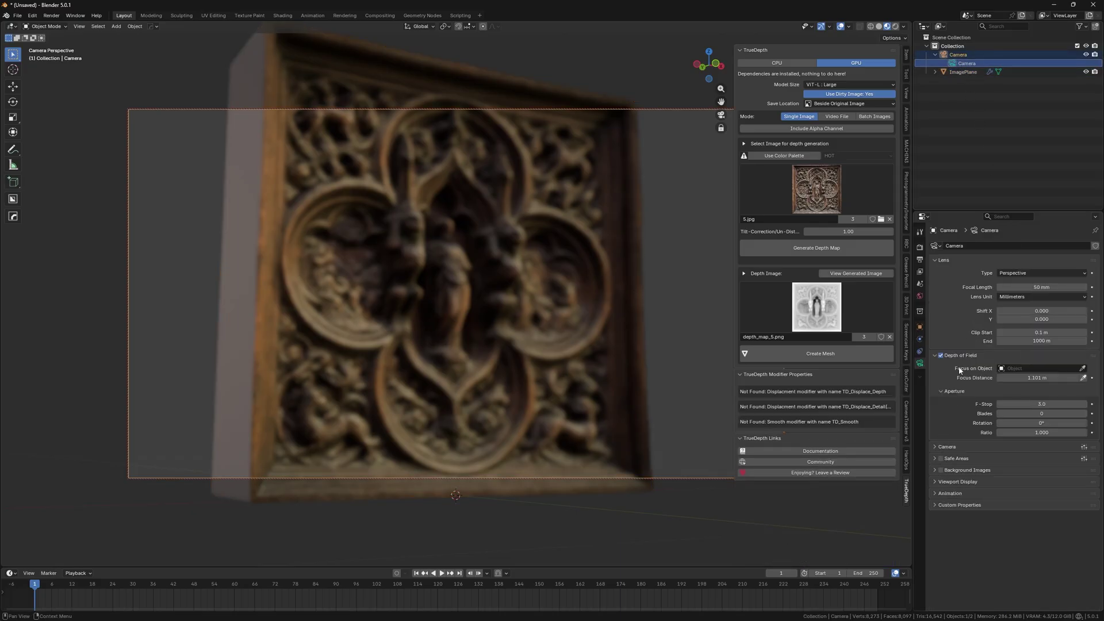
click(471, 262)
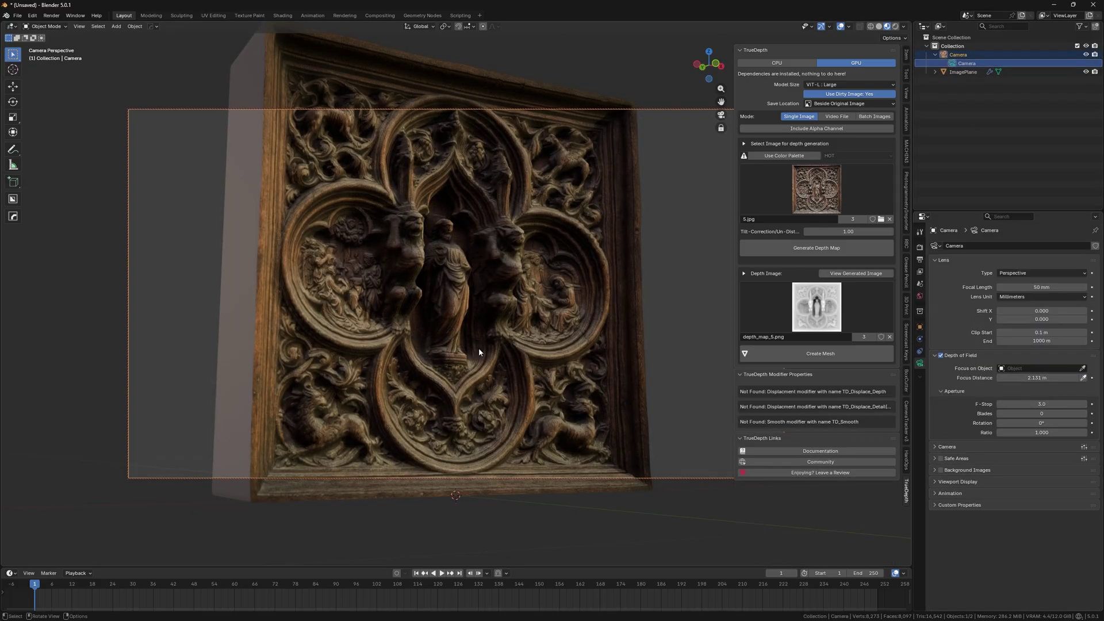
middle_drag(478, 347, 488, 259)
scroll(492, 245, up, 4)
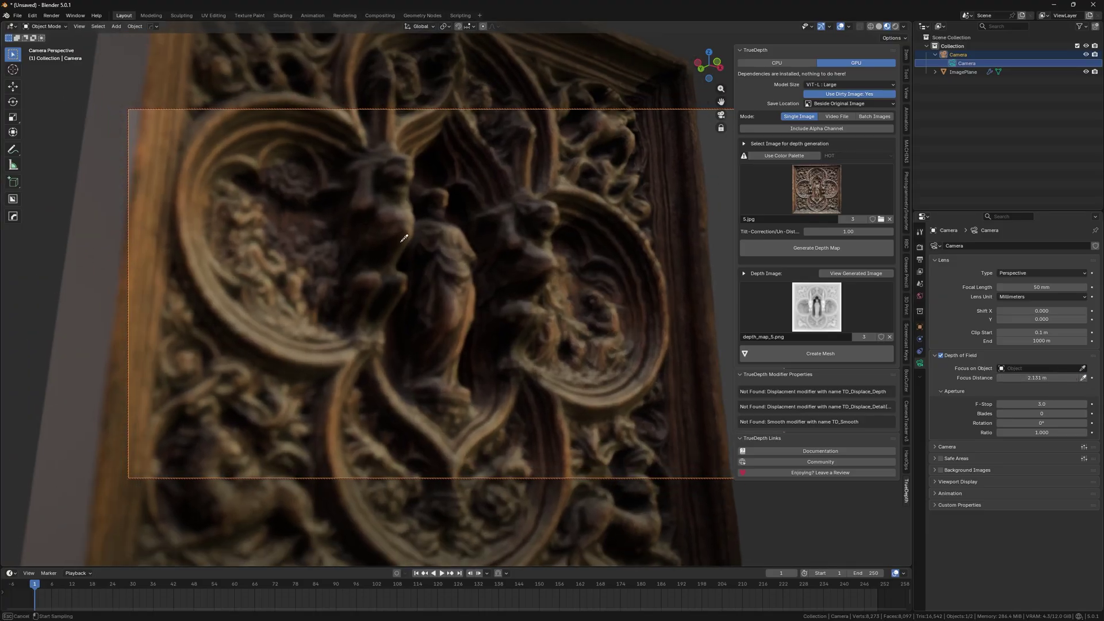
click(443, 243)
middle_drag(444, 244, 474, 263)
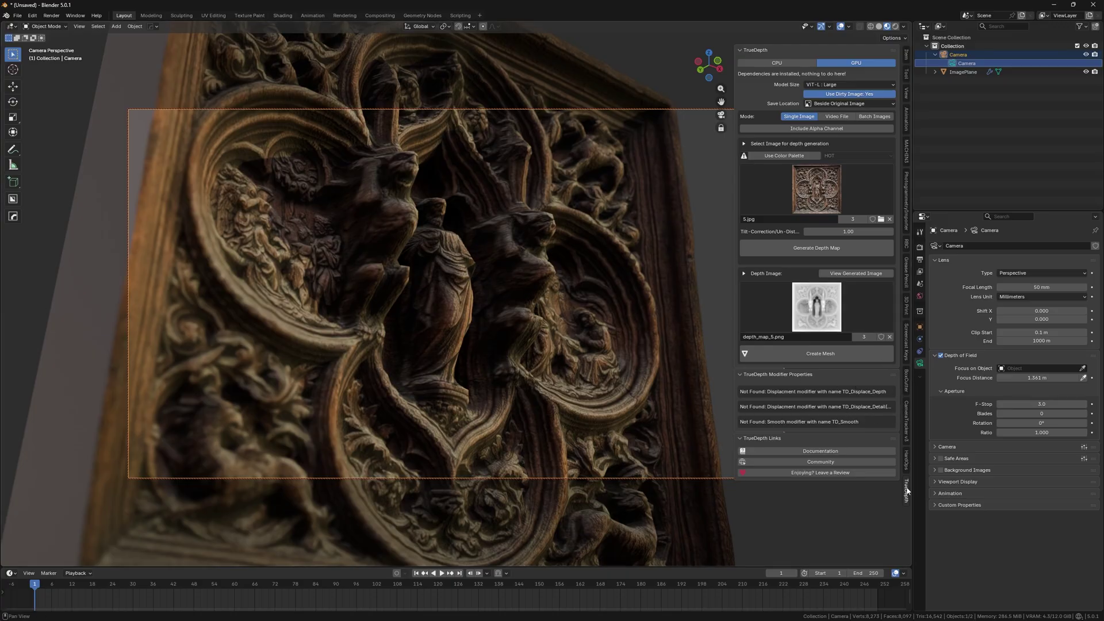
Set the relief's TD_Displace_Depth strength to 0.1.
click(637, 339)
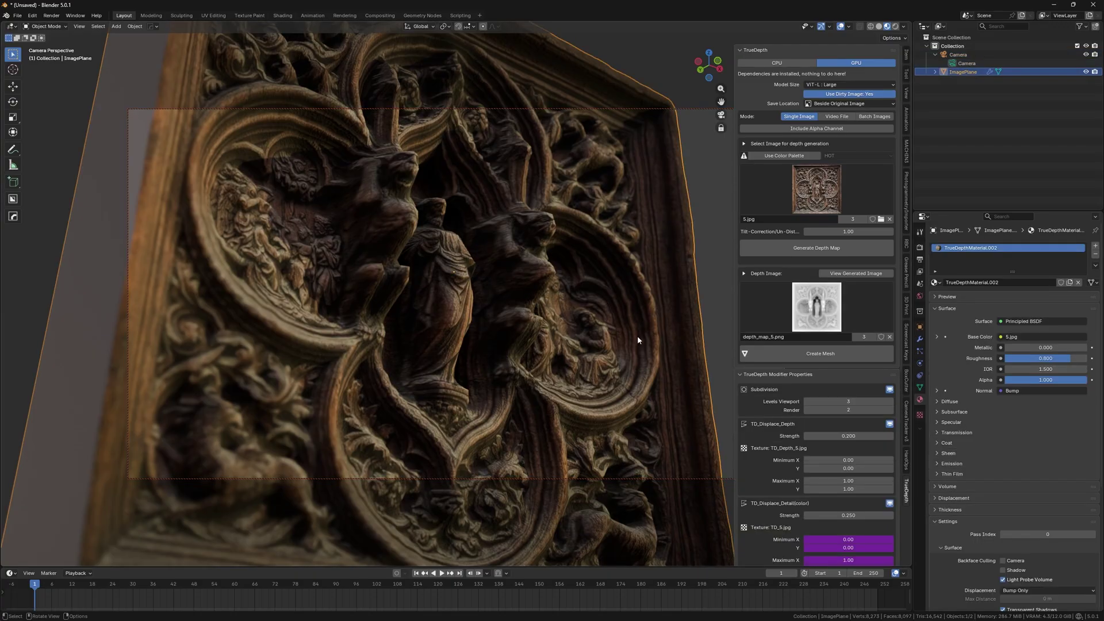
click(857, 436)
text(0.1)
key(Return)
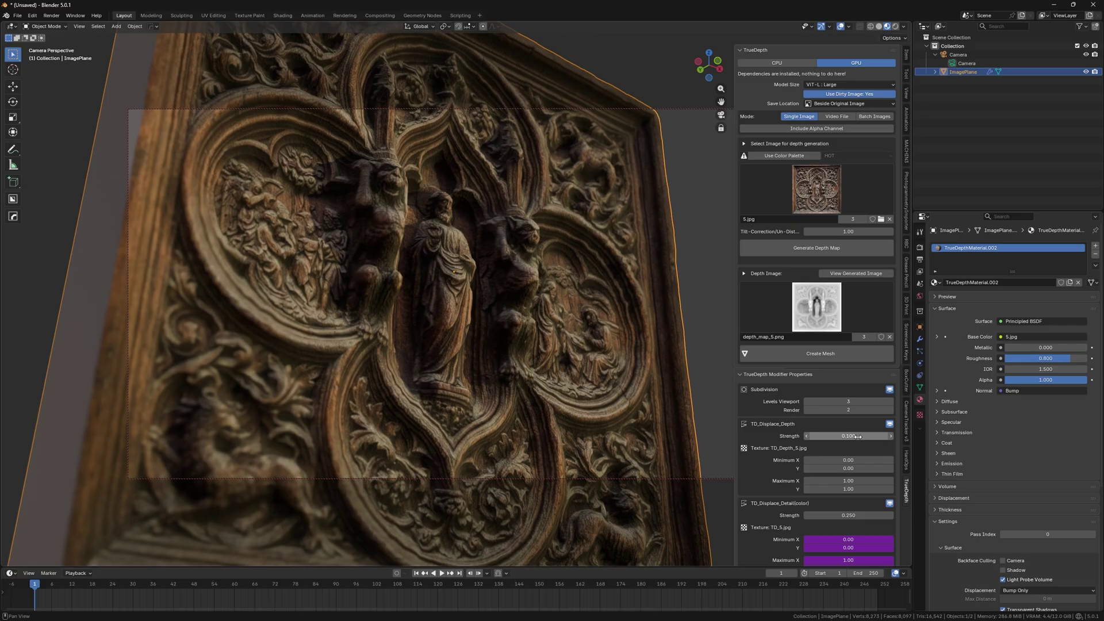
middle_drag(494, 301, 476, 252)
scroll(459, 270, down, 3)
scroll(479, 241, up, 4)
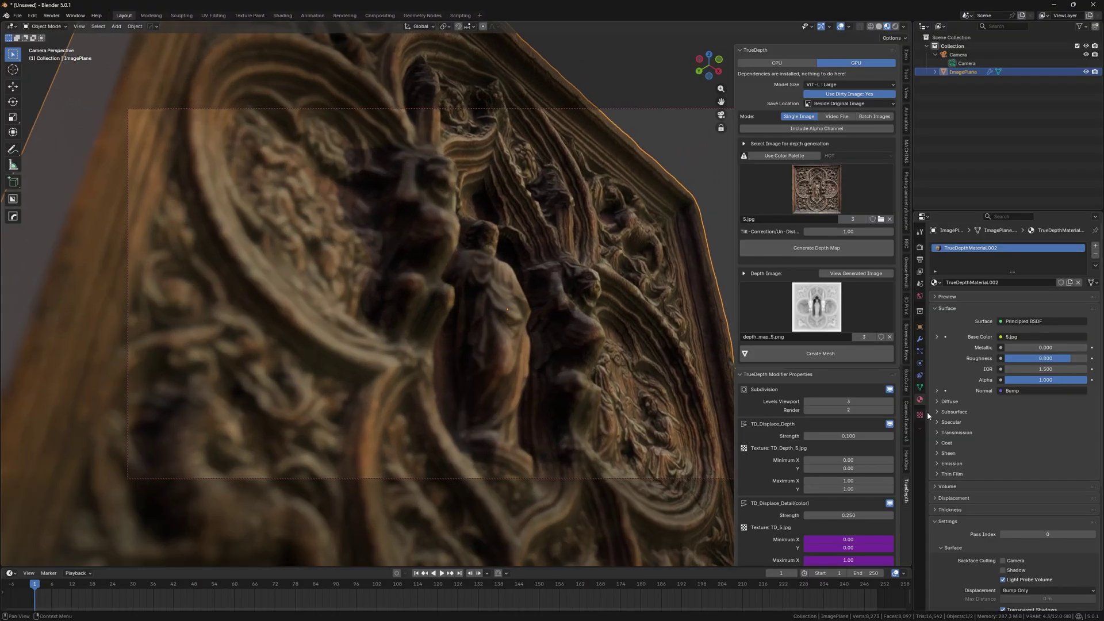
Hide overlays and frame a close-up of the carved panel in the camera view.
click(966, 63)
middle_drag(564, 229, 525, 311)
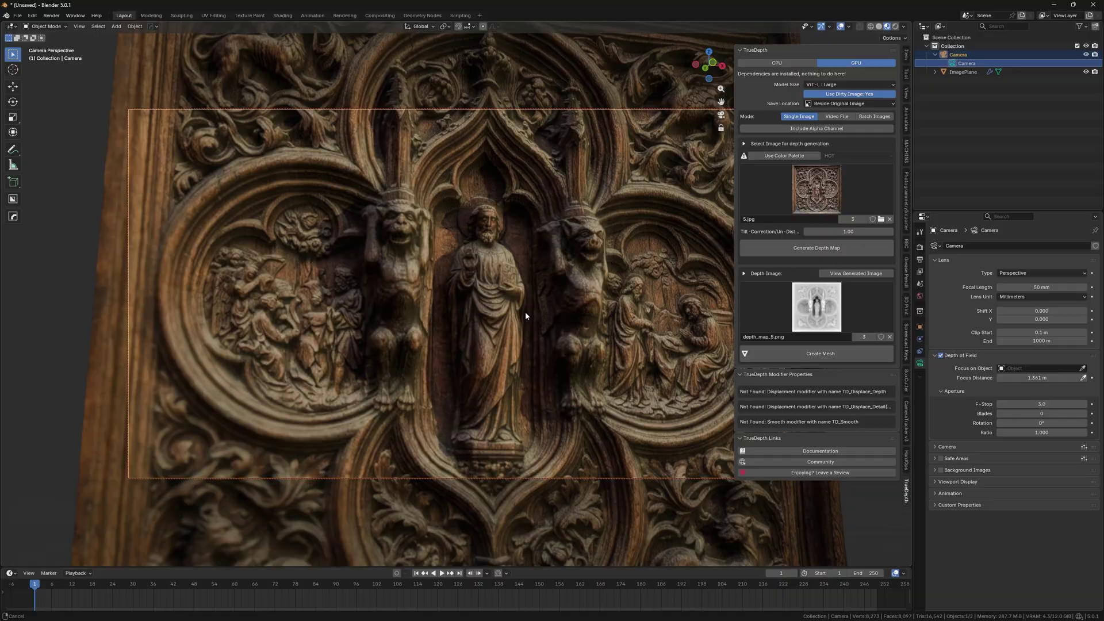
scroll(502, 414, down, 5)
middle_drag(502, 414, 531, 321)
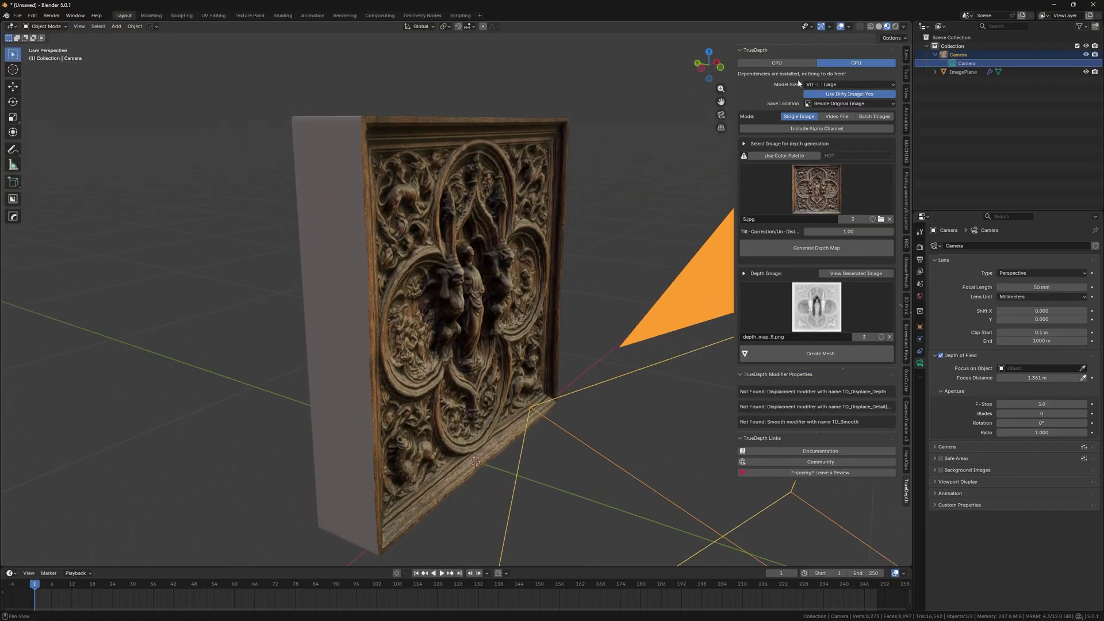
click(837, 26)
middle_drag(495, 270, 519, 218)
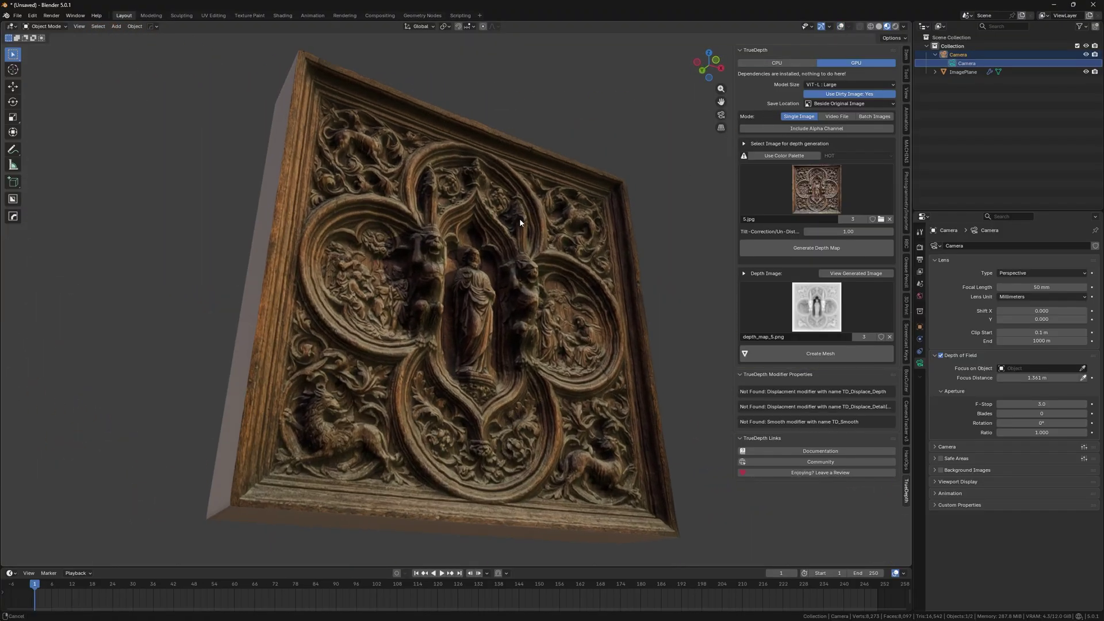
key(KP_0)
ctrl+middle_drag(501, 277, 452, 237)
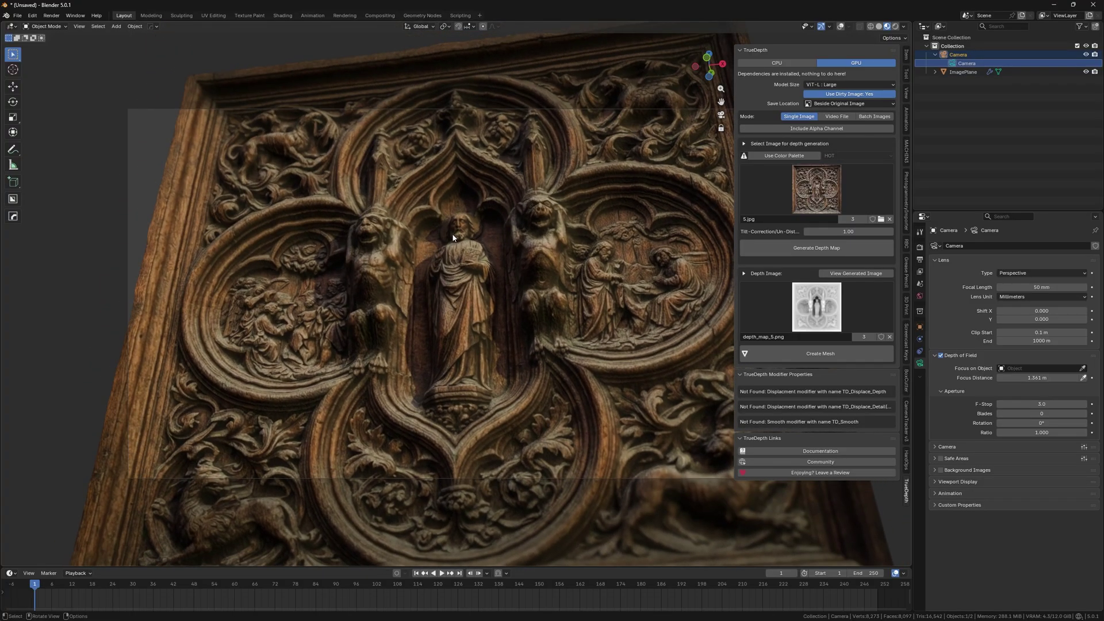
Switch to Solid shading and raise Levels Viewport to 7.
click(879, 26)
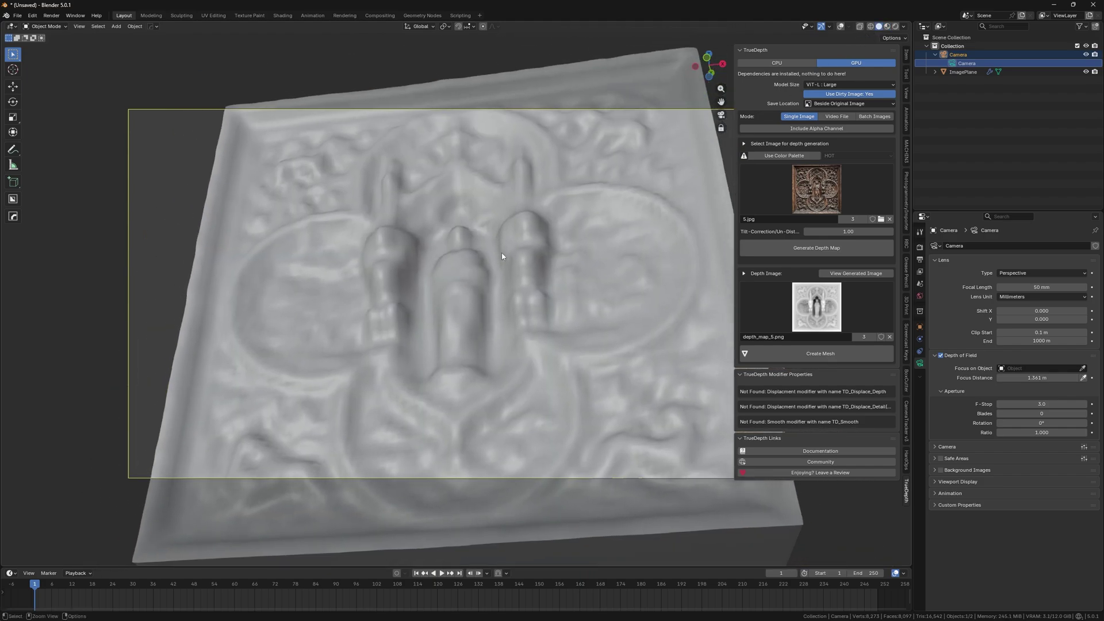
click(865, 402)
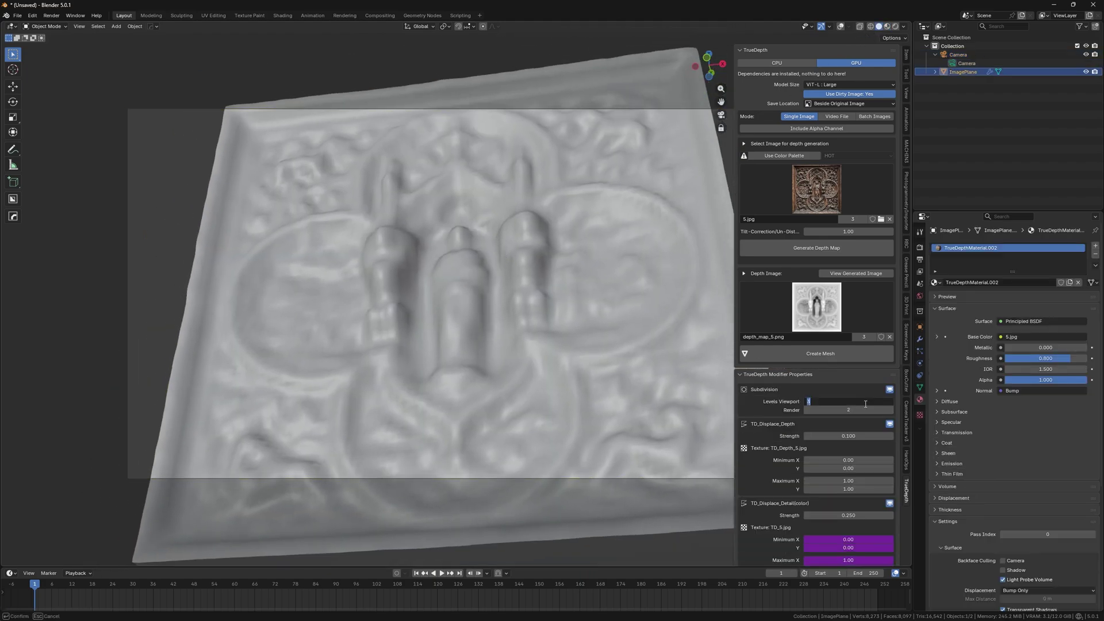
key(Return)
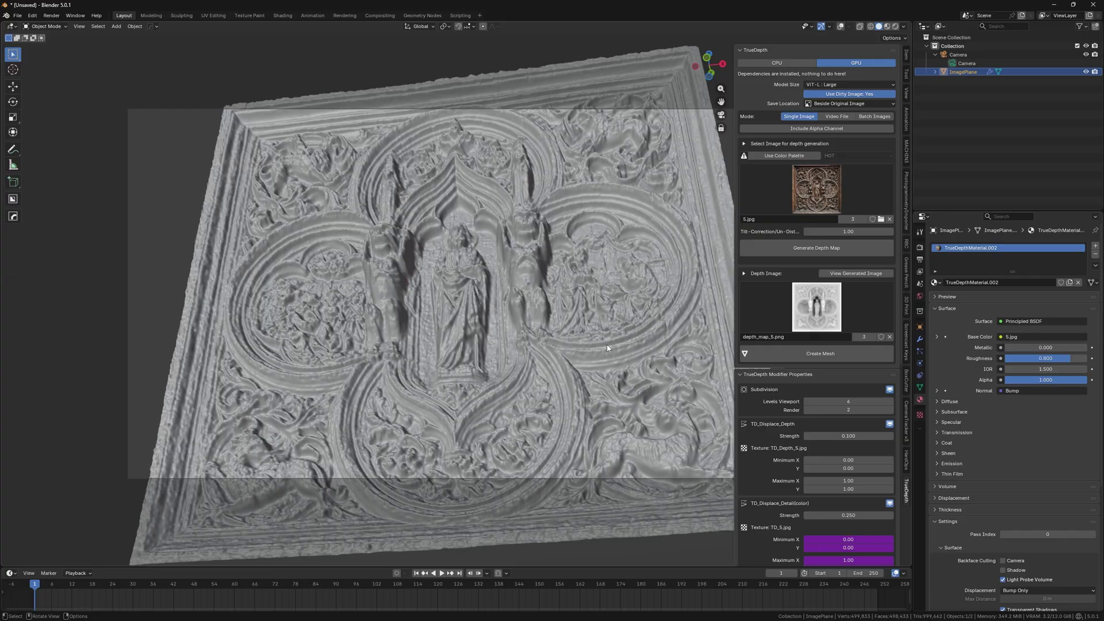
click(890, 503)
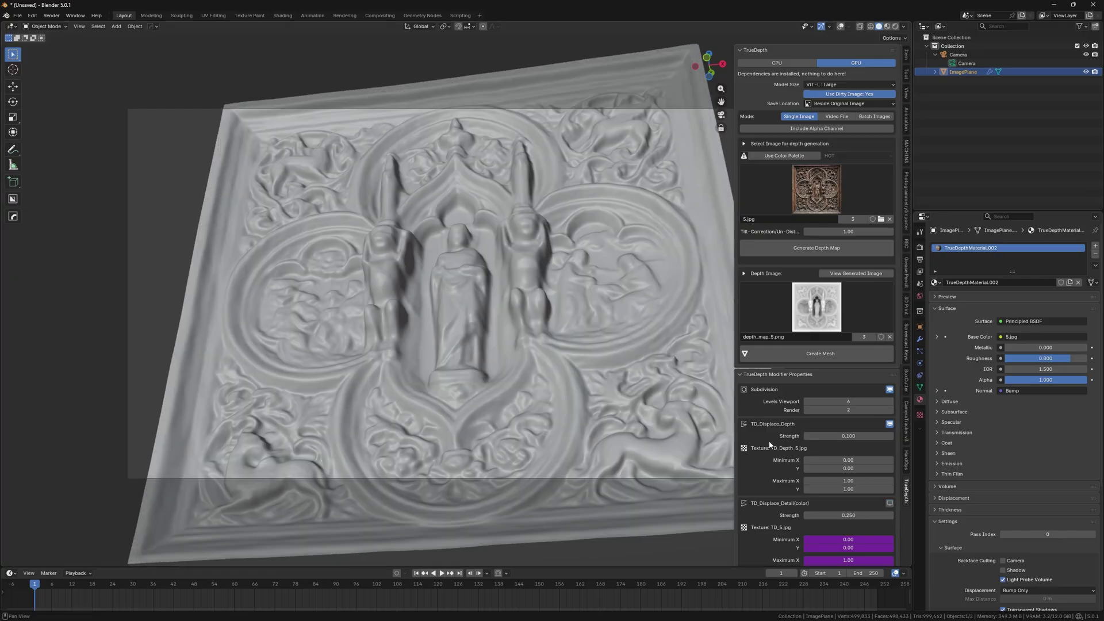
click(853, 401)
key(Return)
middle_drag(590, 285, 733, 393)
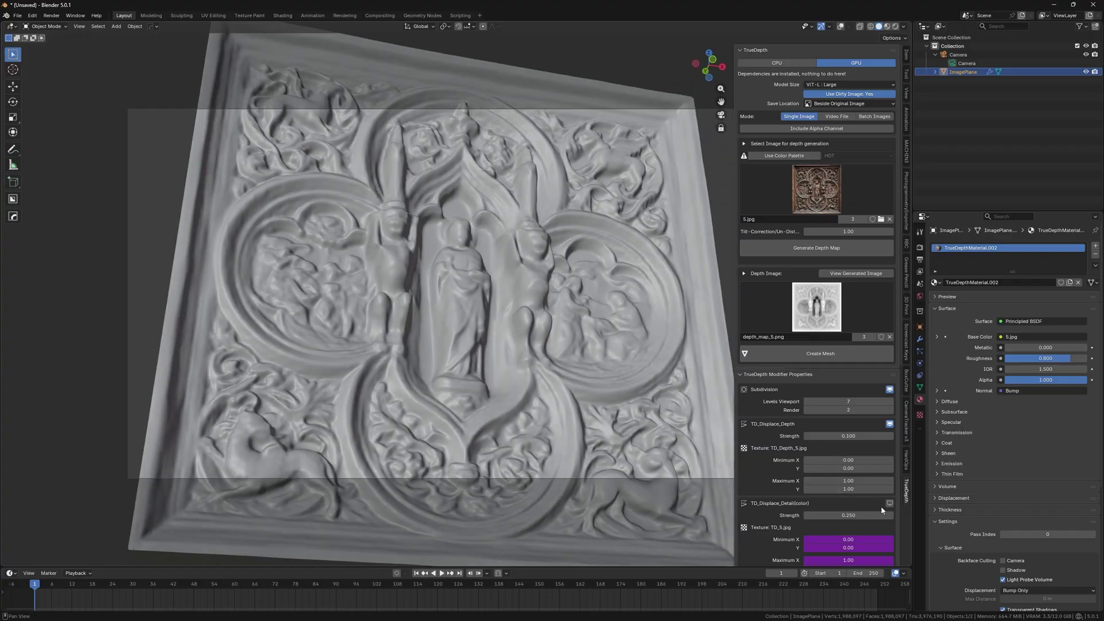
Set TD_Displace_Detail(color) strength to 0.05 and return to Material Preview.
click(855, 516)
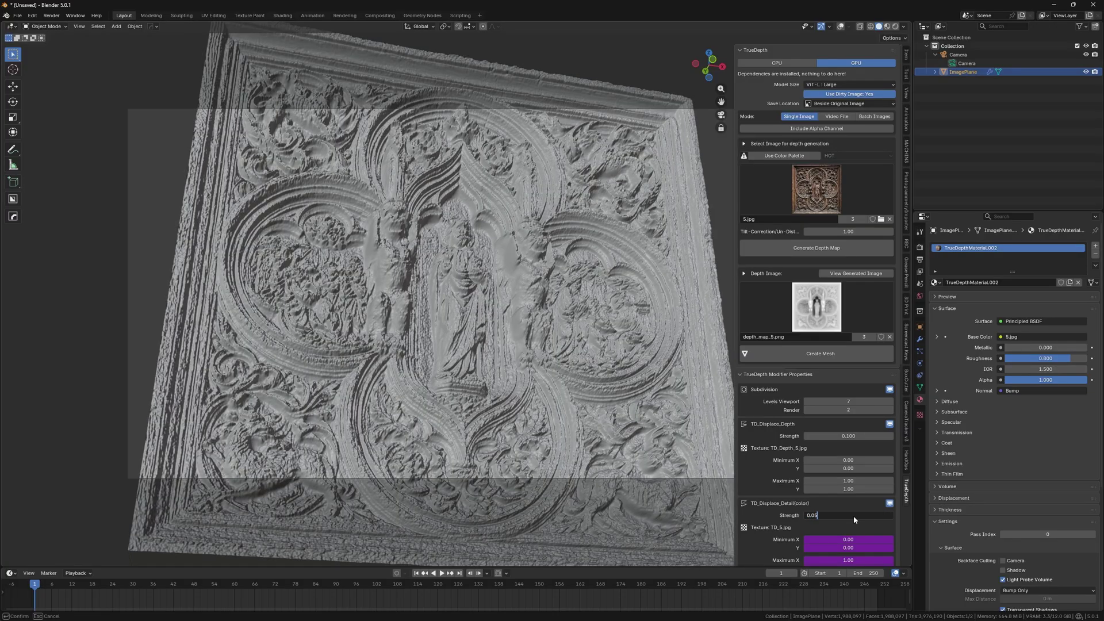
key(Return)
mouse_move(574, 311)
middle_down()
mouse_move(598, 287)
mouse_move(527, 256)
mouse_move(568, 250)
mouse_move(511, 244)
mouse_move(563, 261)
mouse_move(553, 246)
mouse_move(454, 242)
mouse_move(494, 265)
middle_up()
click(887, 28)
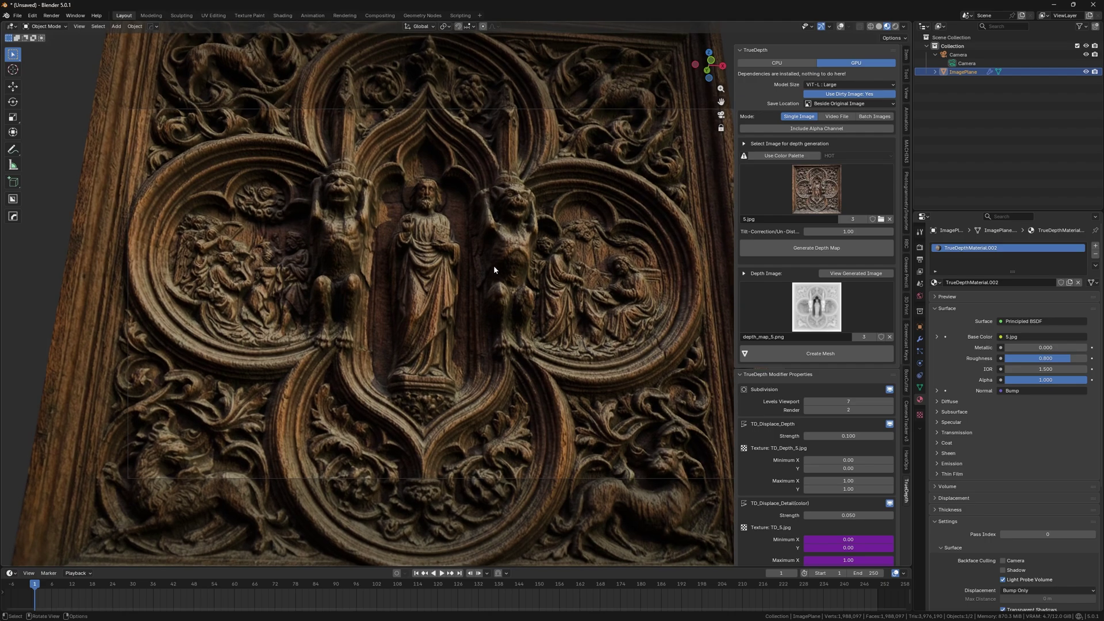
Orbit and zoom in on the carved relief for a close-up look.
scroll(493, 264, down, 5)
middle_drag(460, 341, 448, 439)
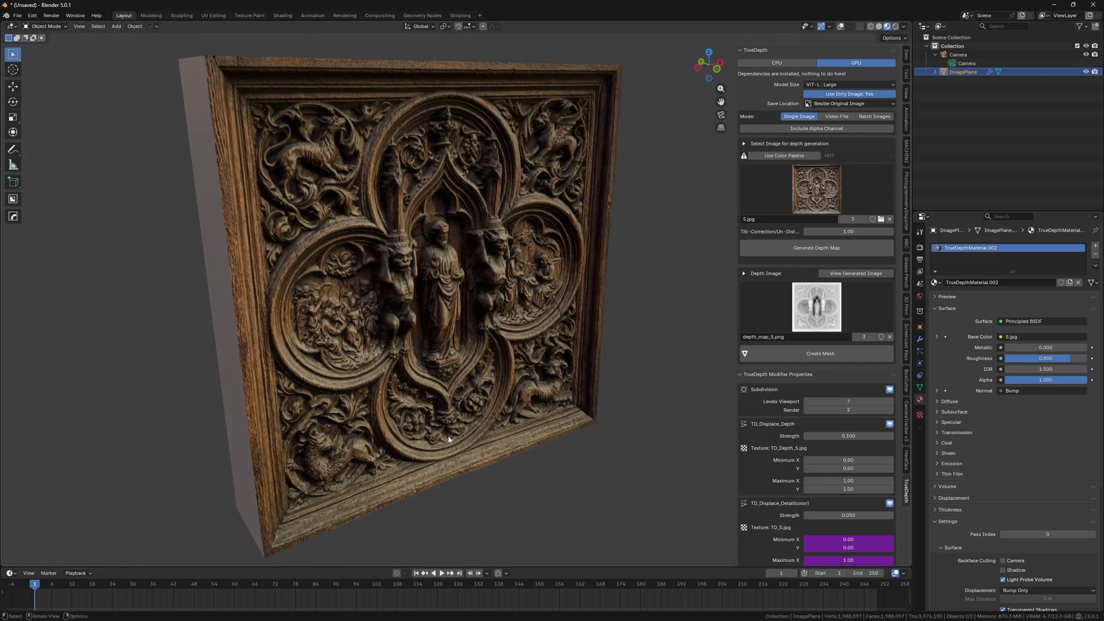
scroll(448, 439, up, 5)
middle_drag(471, 368, 795, 143)
Maximize the viewport, compare Solid and Material Preview, then delete the relief.
key(ctrl+space)
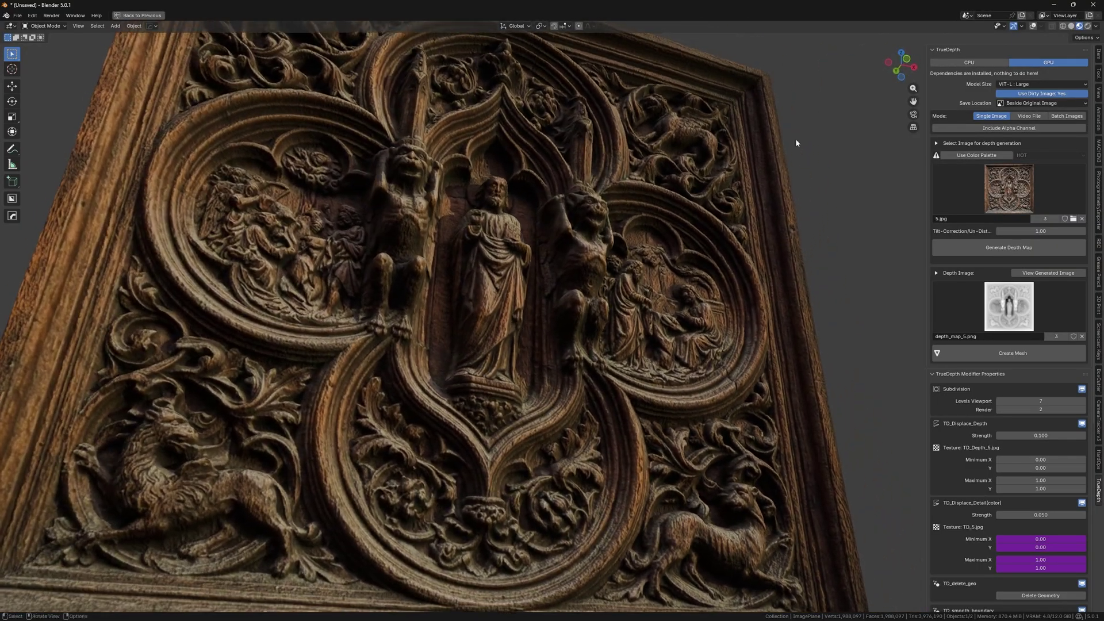
click(1071, 26)
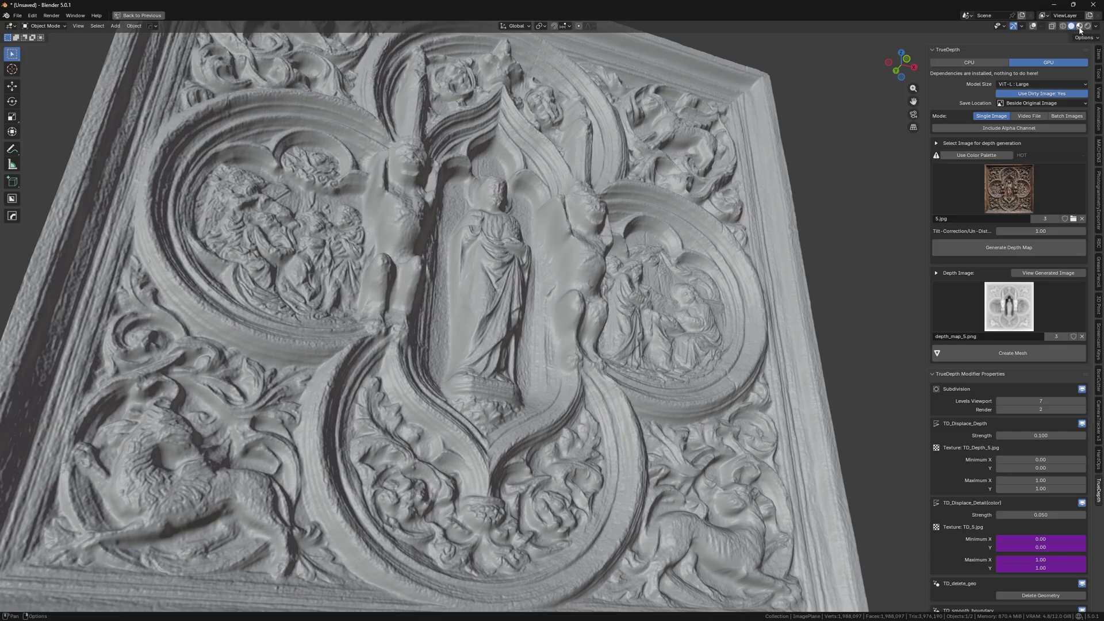
click(1079, 25)
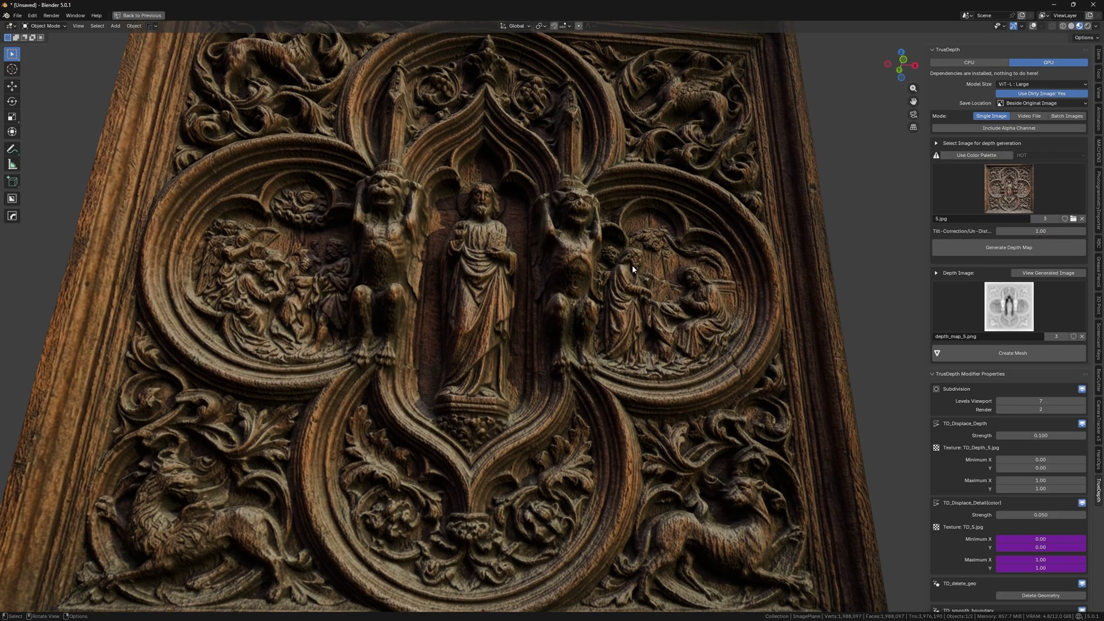
key(Delete)
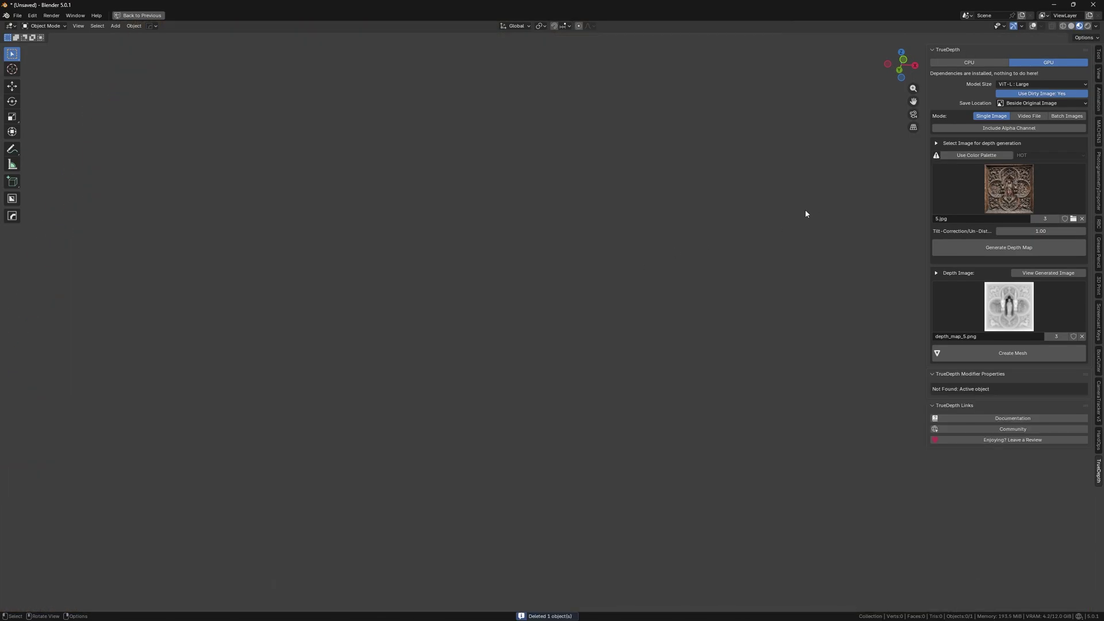
Turn viewport overlays back on and open the TrueDepth input image browser.
click(1032, 26)
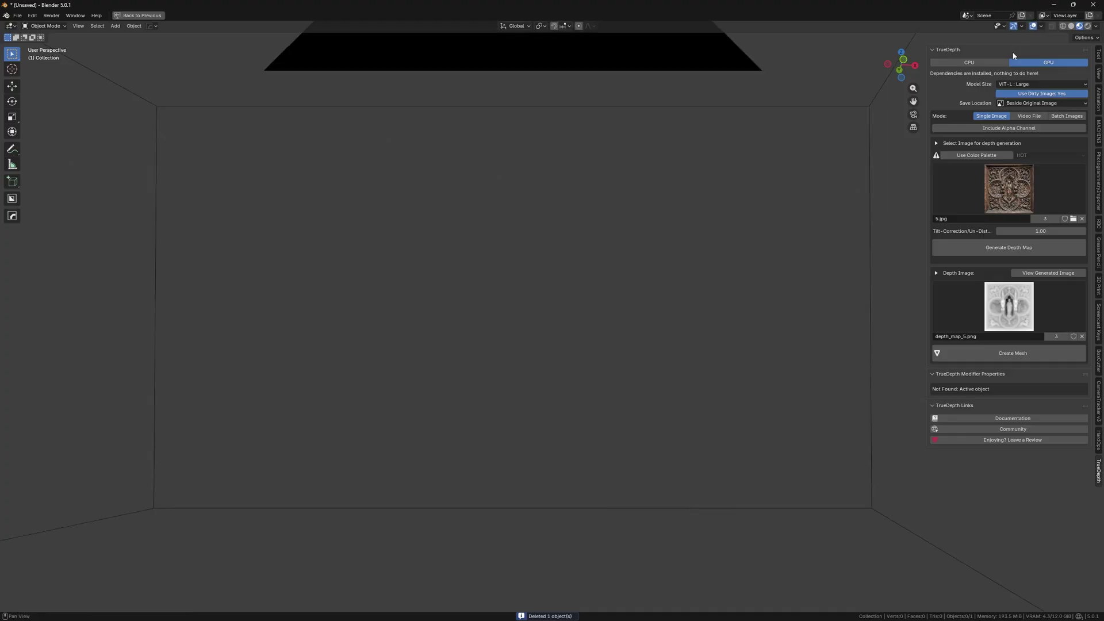
scroll(659, 228, down, 3)
middle_drag(636, 308, 762, 293)
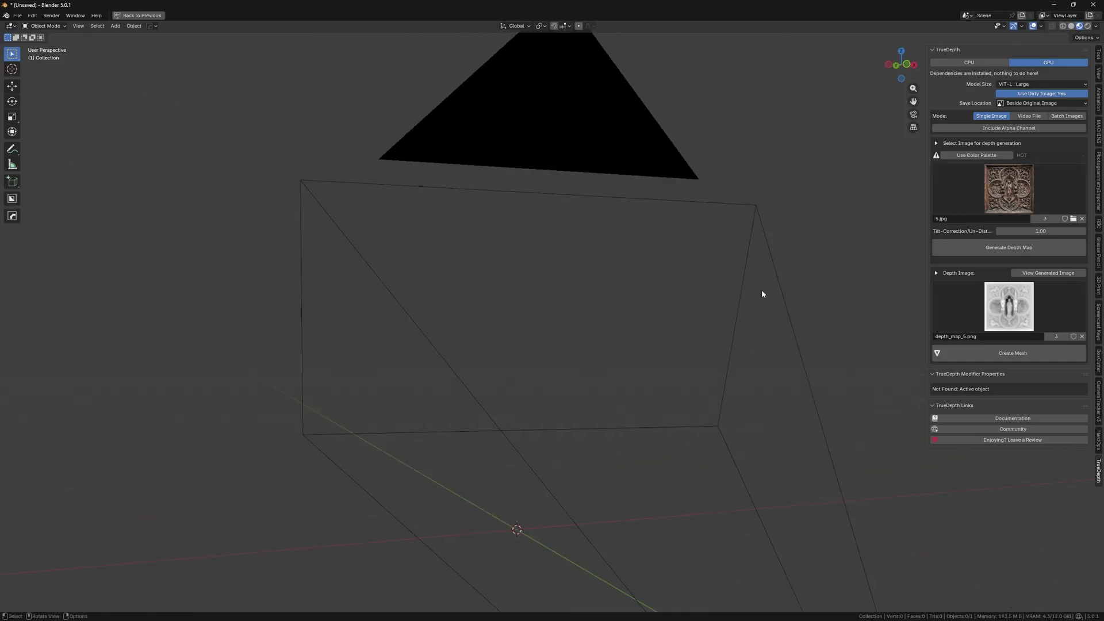
click(1073, 219)
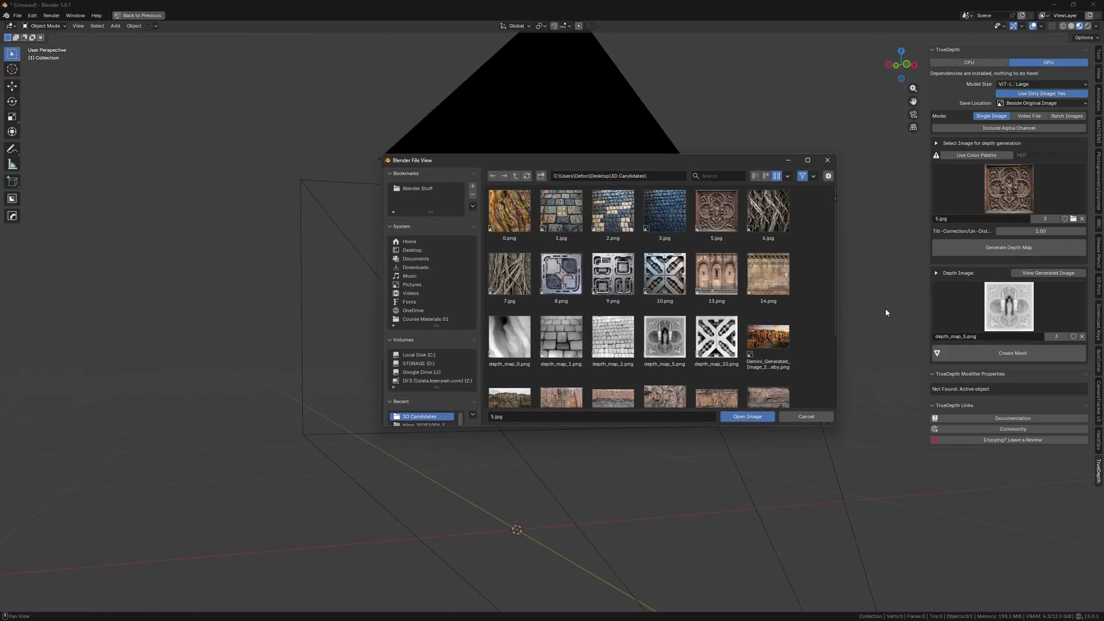
Load 13.png, create the arched stone facade mesh, and inspect it from the side.
double_click(723, 280)
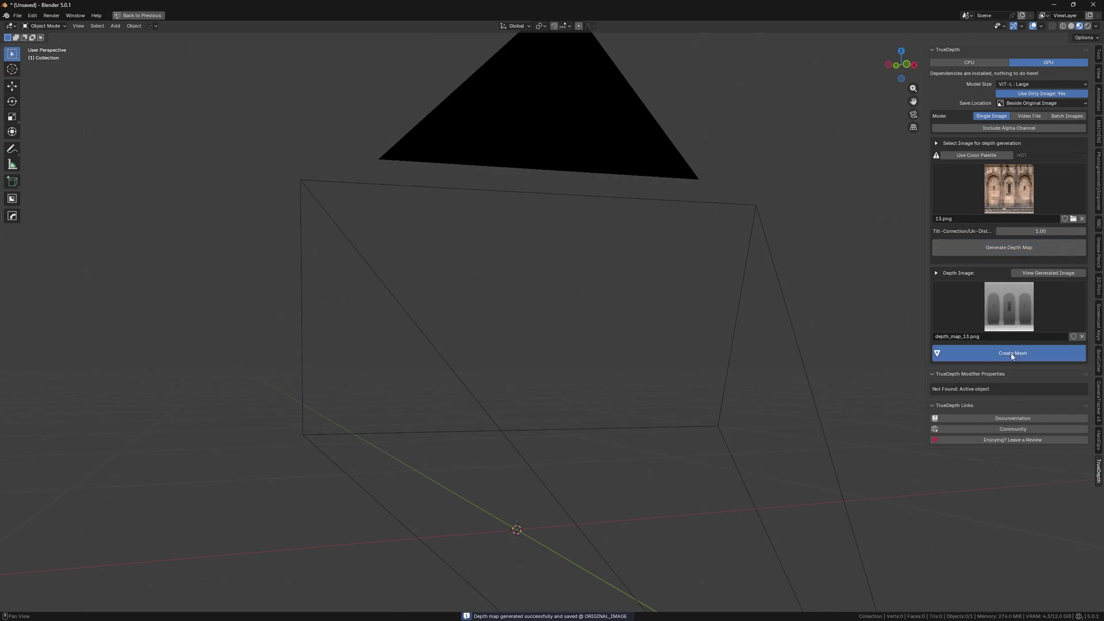
click(1011, 354)
middle_drag(608, 294, 641, 321)
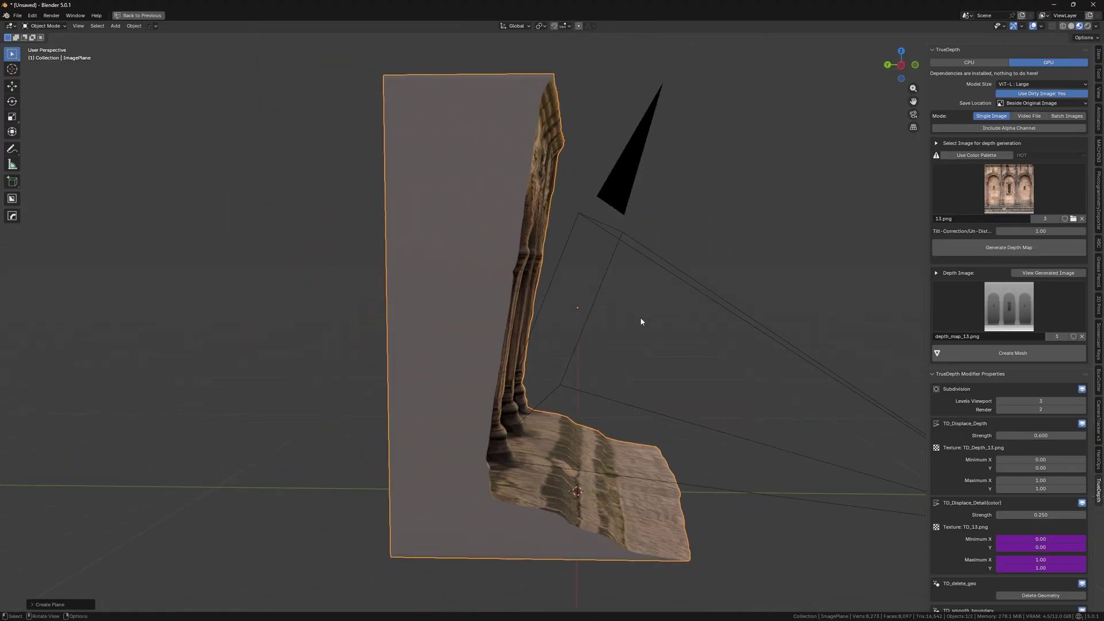
Set tilt correction to 0.50 and regenerate the facade photo's depth map.
click(1054, 232)
text(0.6)
key(Return)
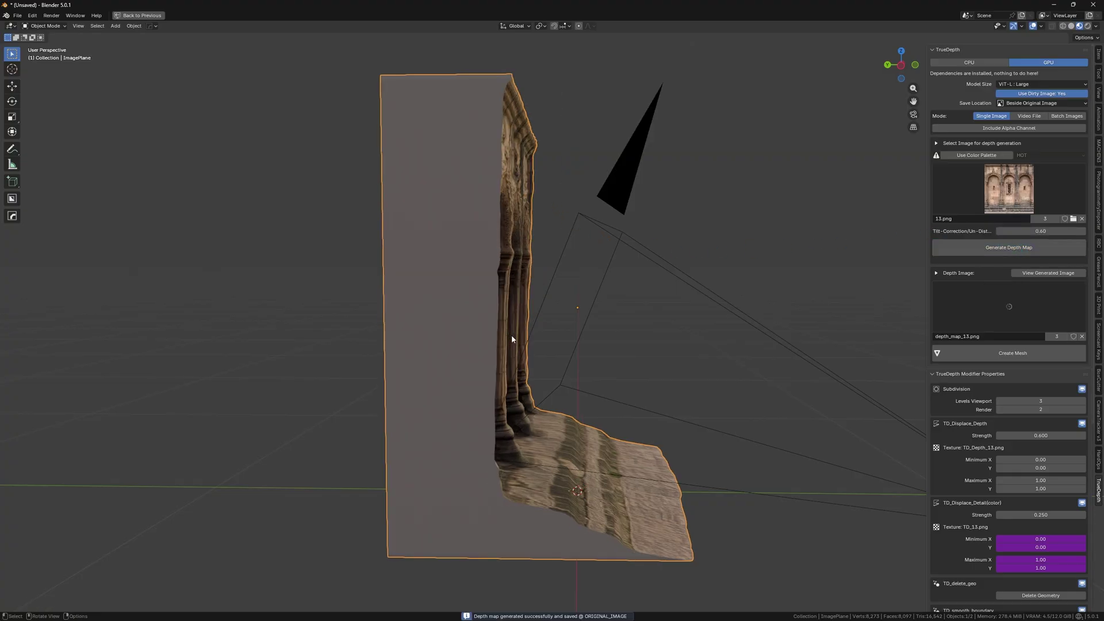
click(1000, 231)
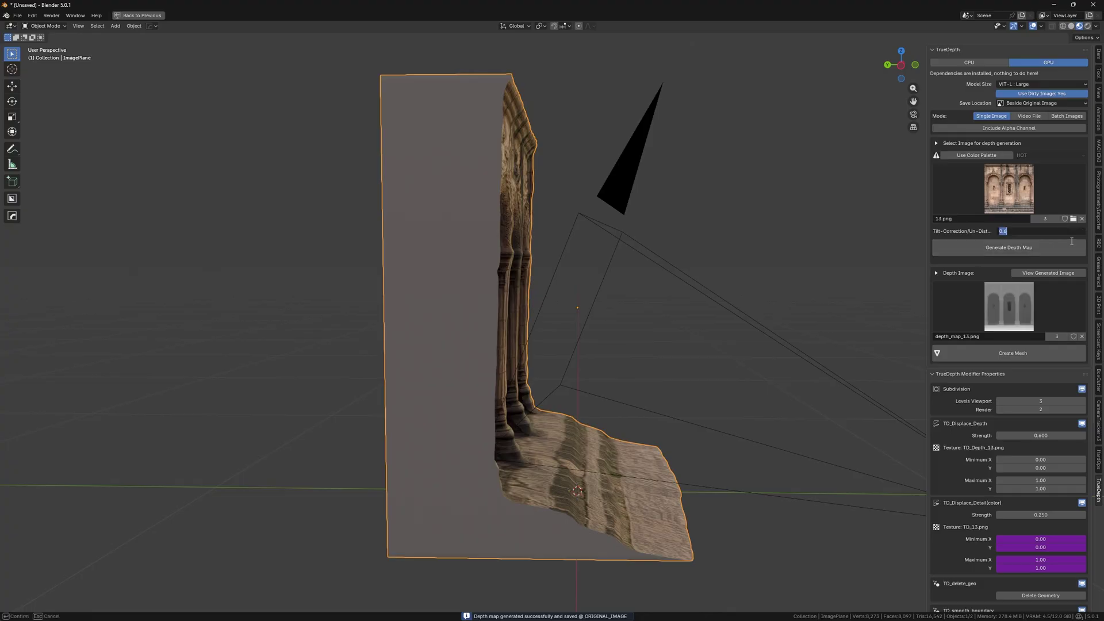
click(999, 248)
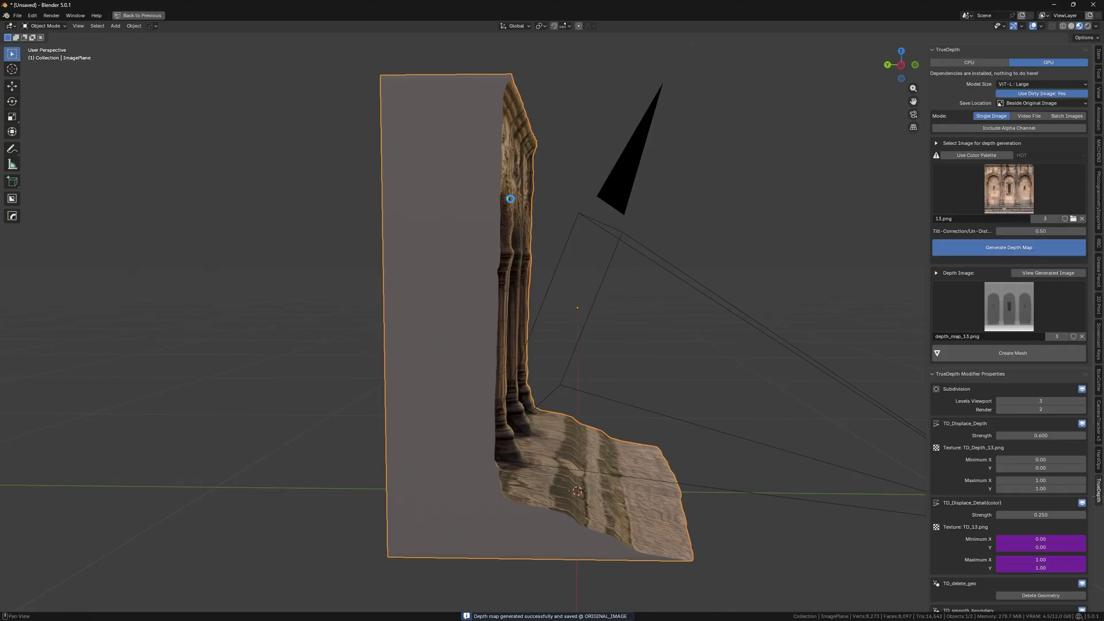
Check the reshaped wall through the camera, then view it in grey Solid shading.
middle_drag(511, 187, 469, 325)
key(KP_0)
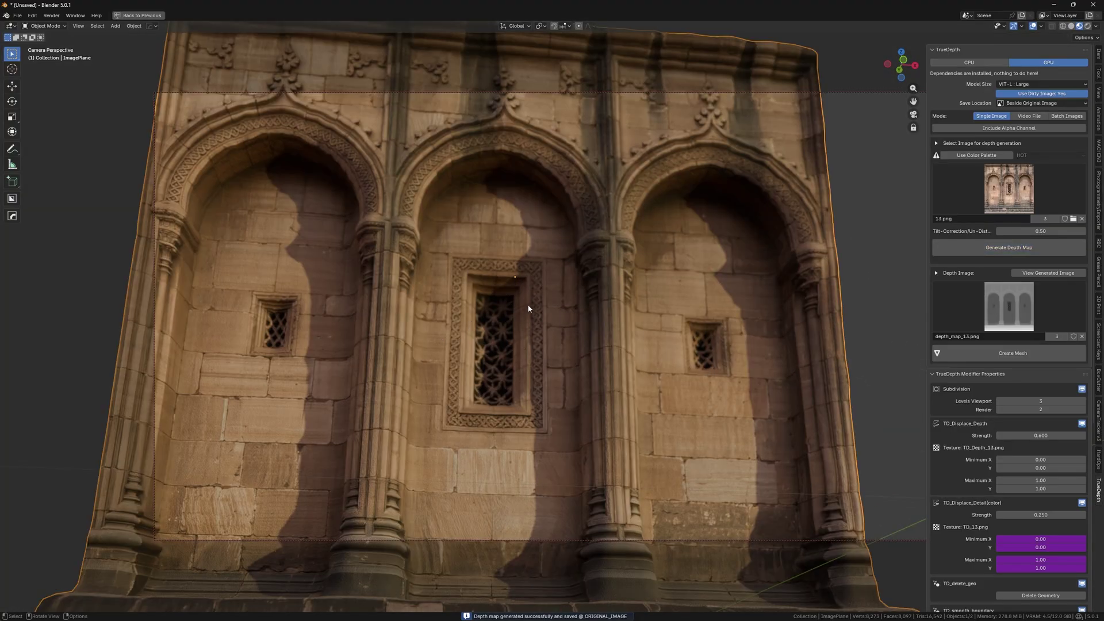
middle_drag(528, 308, 451, 284)
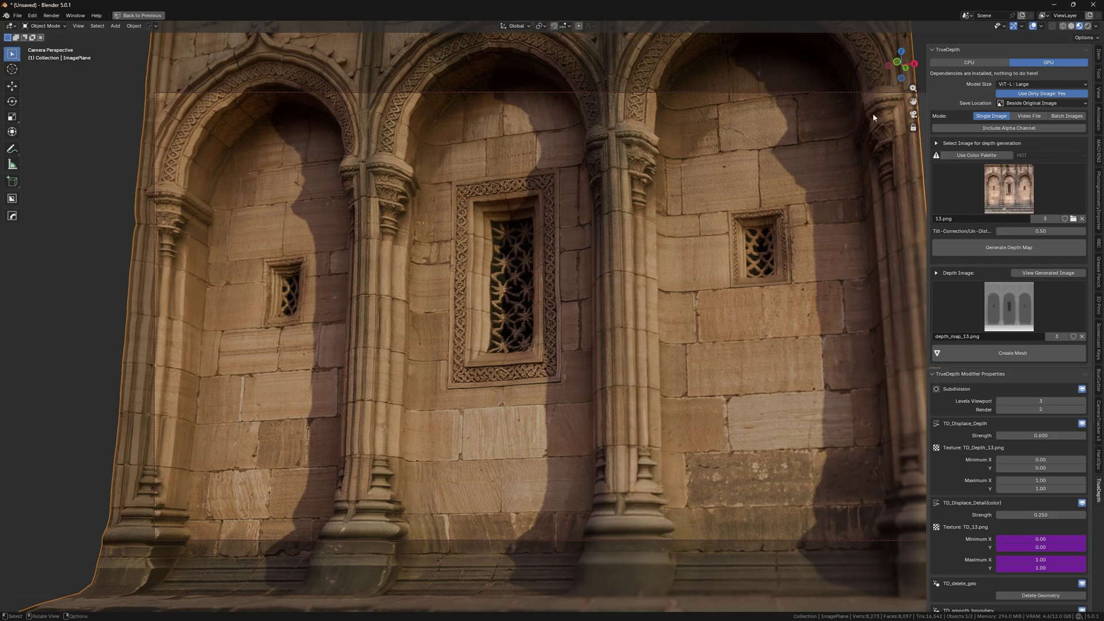
click(1071, 26)
key(KP_0)
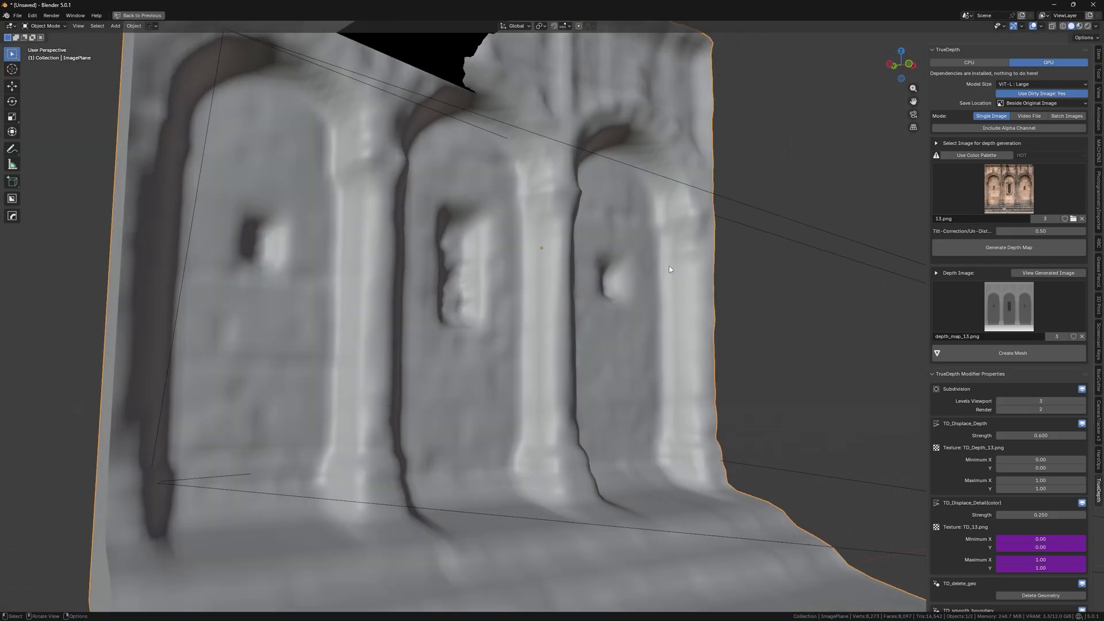
ctrl+middle_drag(364, 284, 422, 340)
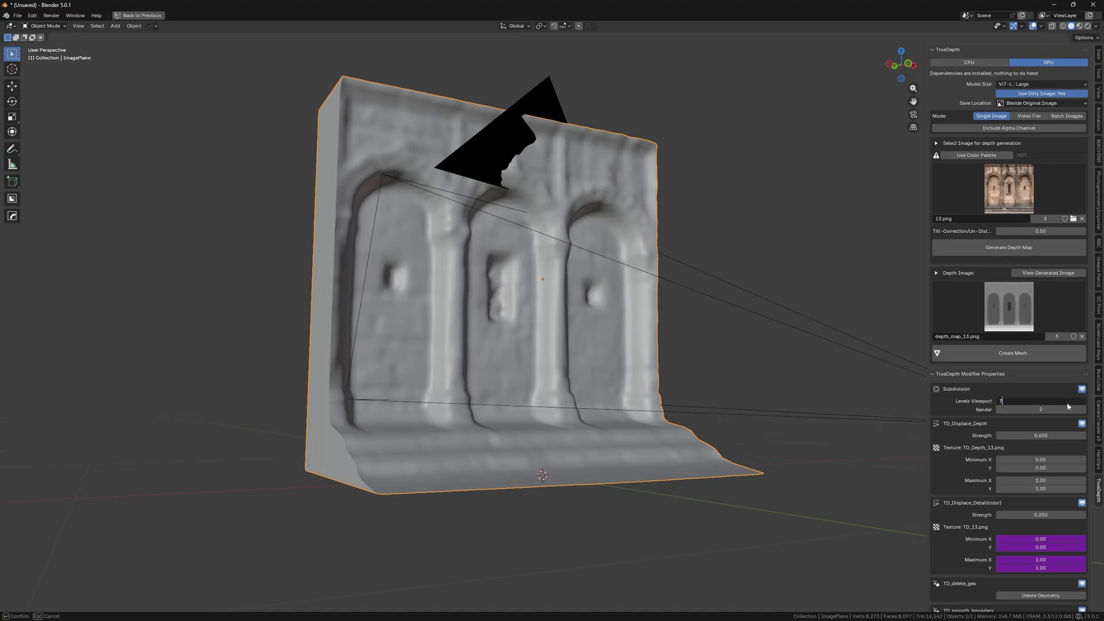
Set the facade's viewport subdivision to 7 and depth strength to 0.4.
key(Return)
ctrl+middle_drag(630, 361, 638, 329)
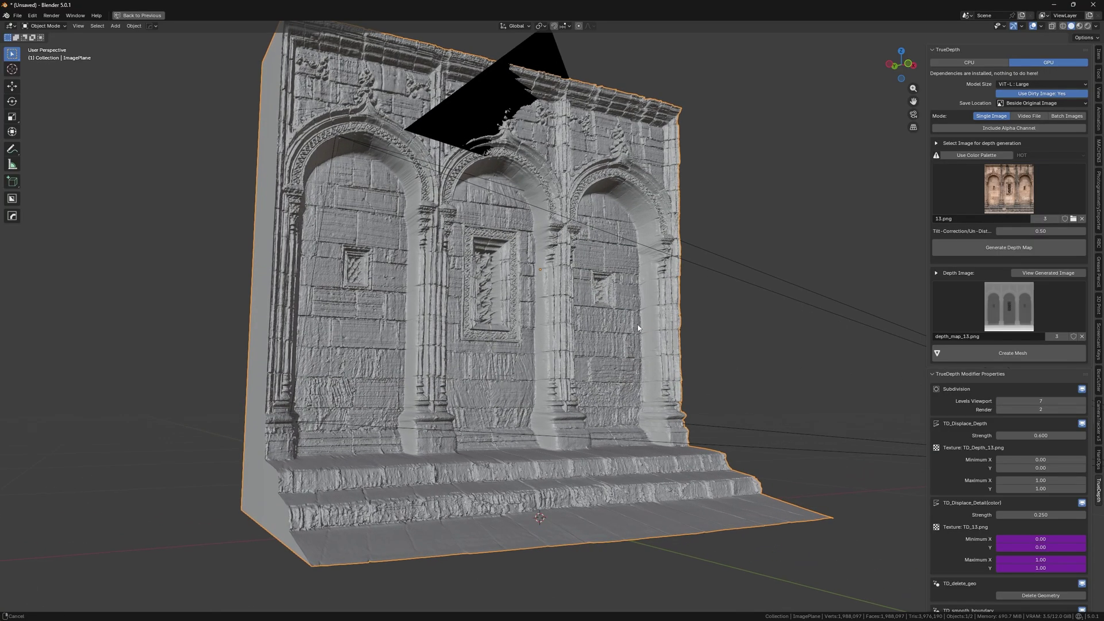
click(1056, 436)
text(0.4)
key(Return)
middle_drag(860, 366, 630, 333)
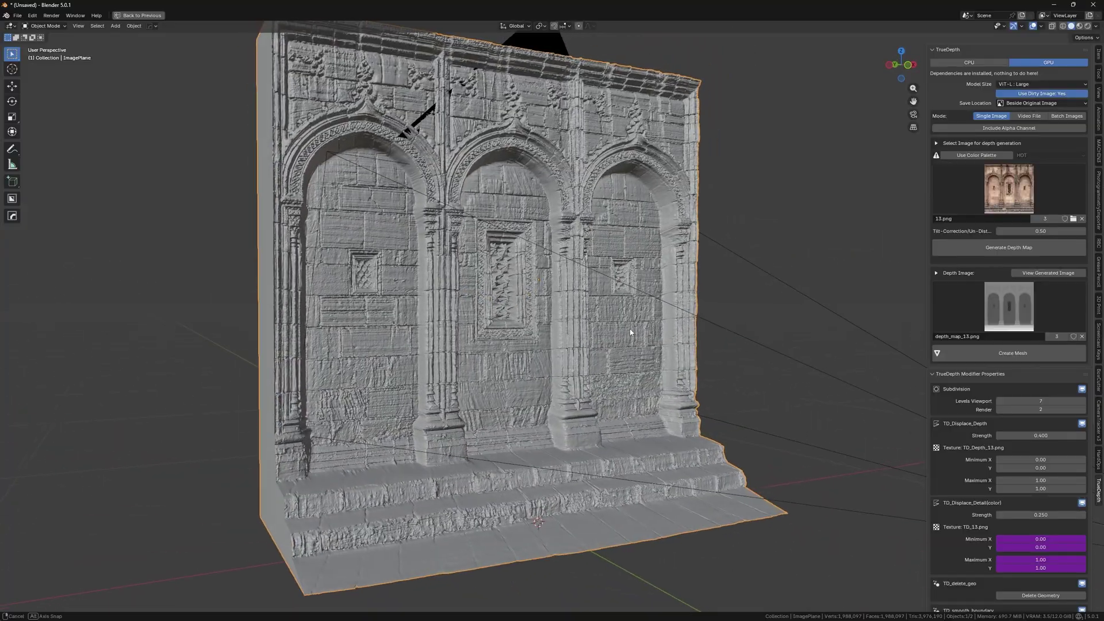
Set detail strength to 0.06 and view the wall through the camera in Material Preview.
click(1057, 515)
key(Return)
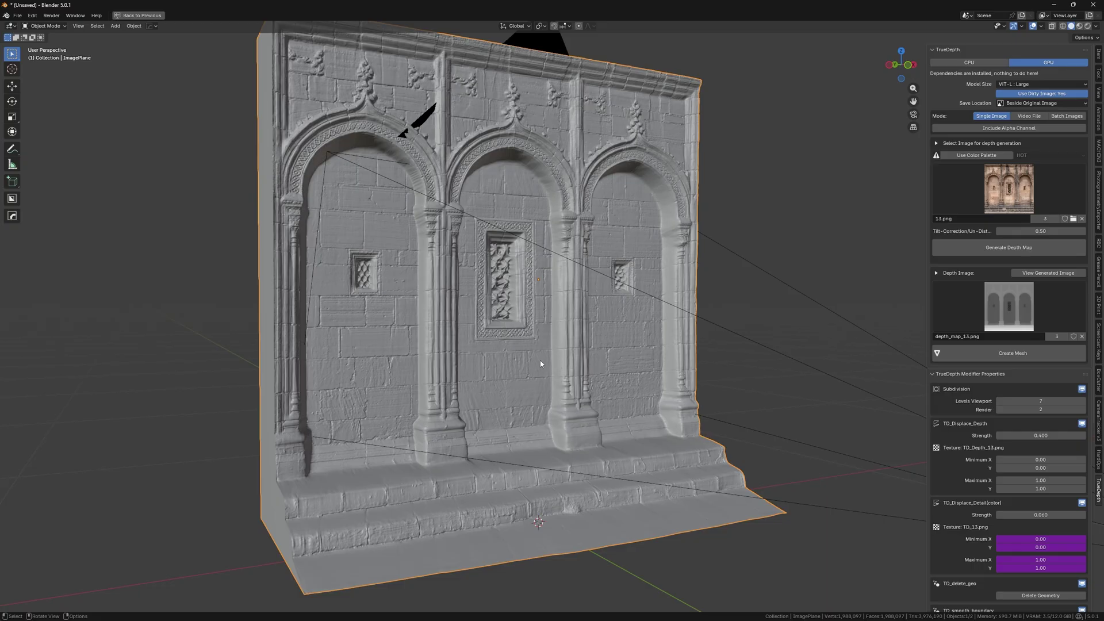
middle_drag(540, 363, 462, 335)
scroll(462, 335, up, 3)
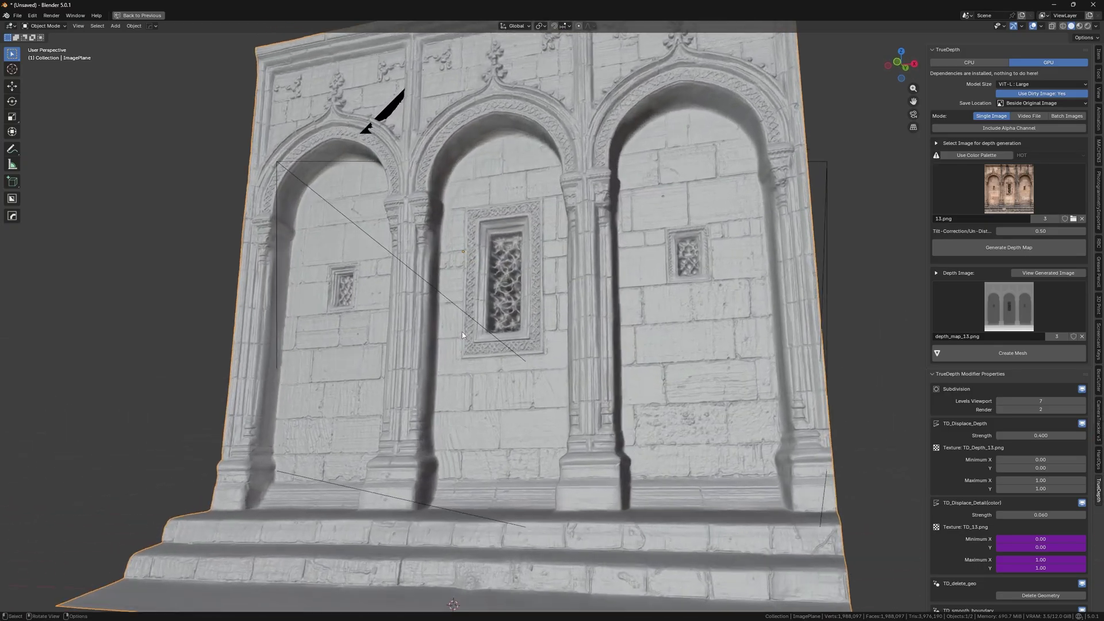
key(KP_0)
middle_drag(511, 297, 574, 270)
click(1078, 26)
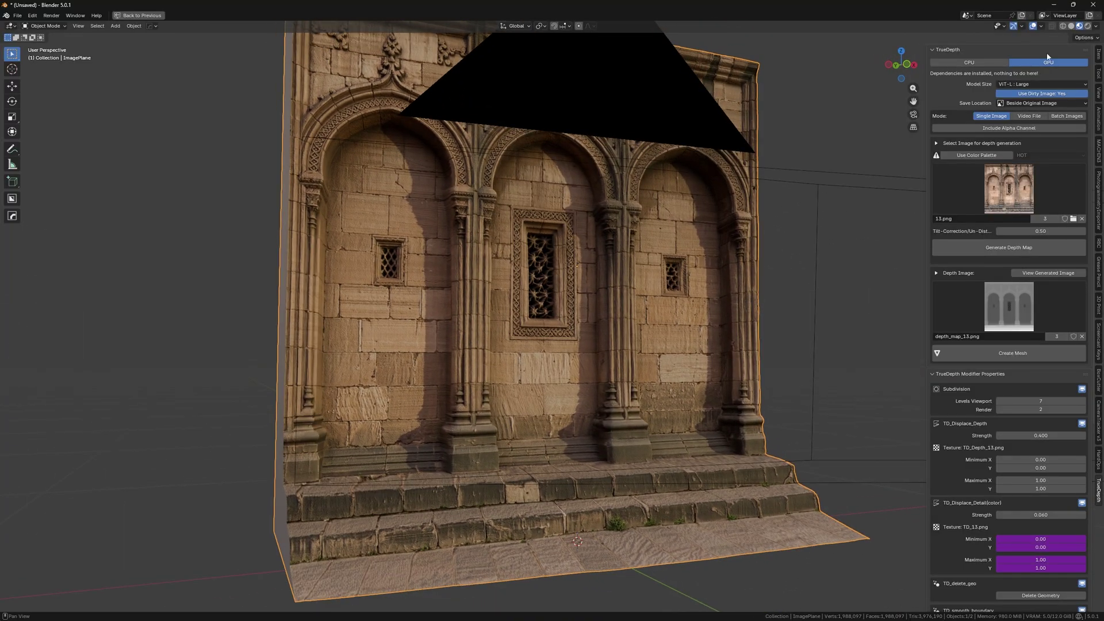
Hide overlays and rotate the HDRI preview lighting around the textured wall.
click(1033, 26)
middle_drag(725, 184, 633, 230)
scroll(573, 264, up, 5)
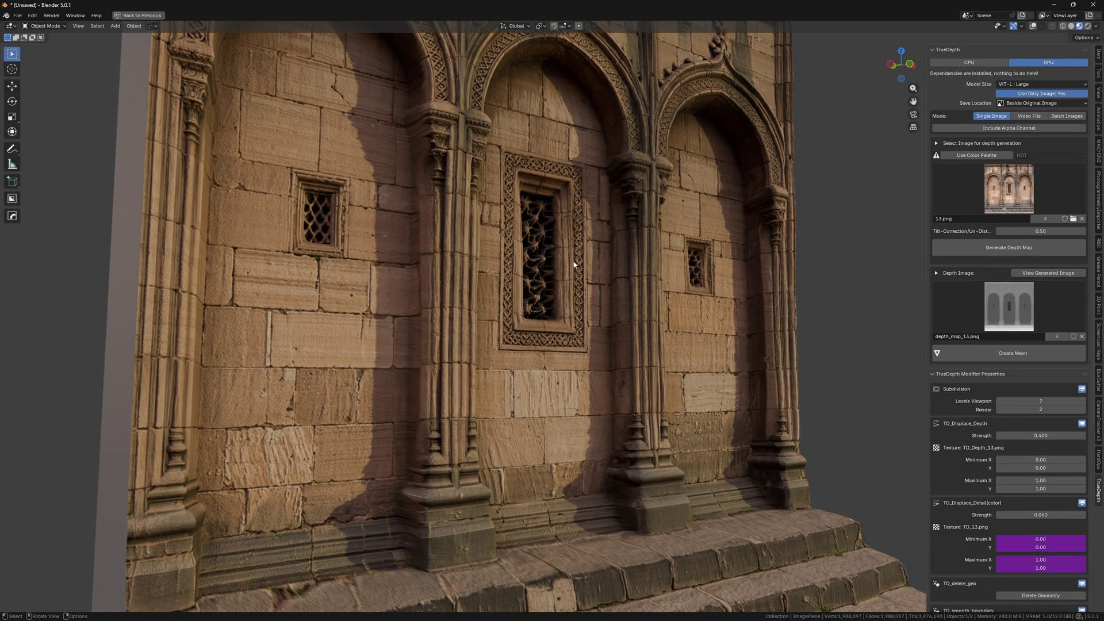
middle_drag(574, 264, 520, 250)
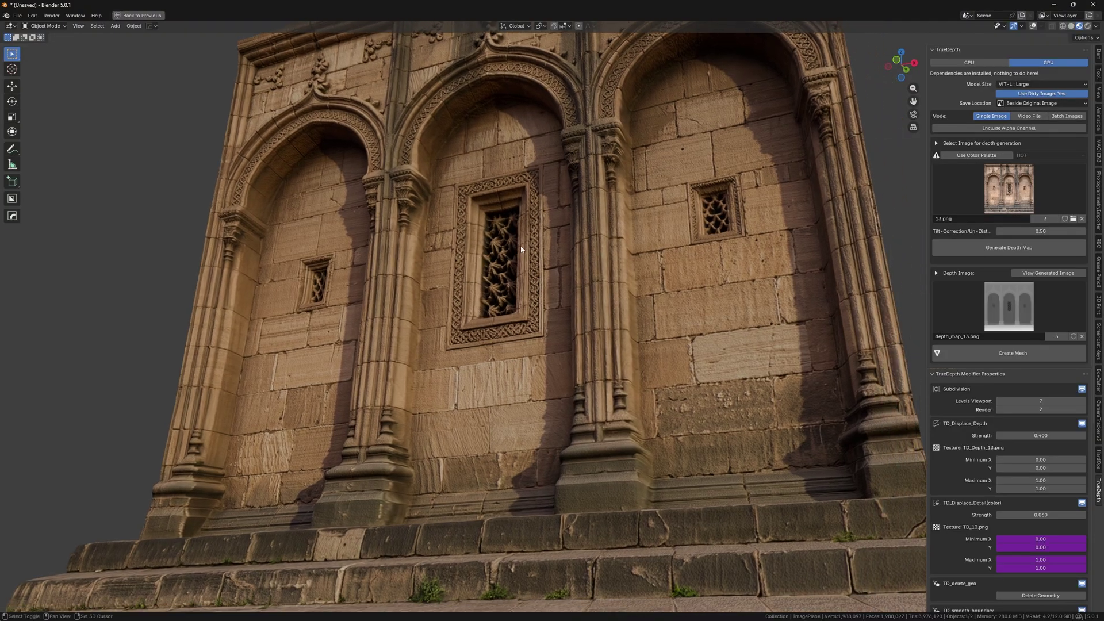
click(1095, 26)
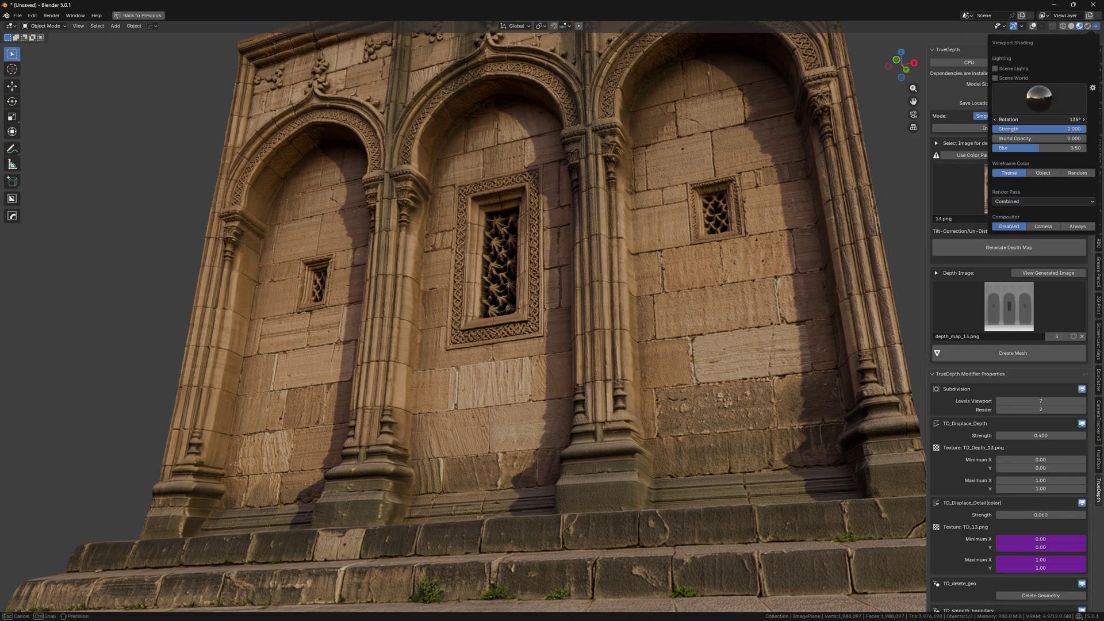
drag(1035, 119, 1078, 119)
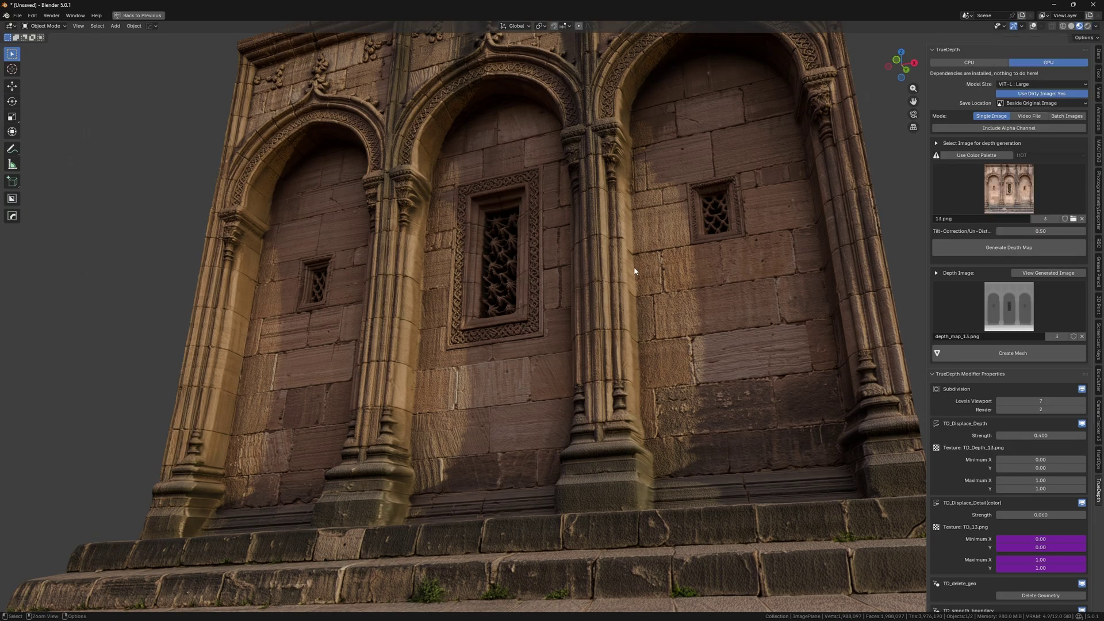
mouse_move(636, 287)
middle_down()
mouse_move(623, 285)
mouse_move(637, 280)
mouse_move(664, 332)
mouse_move(670, 410)
mouse_move(648, 352)
mouse_move(560, 320)
mouse_move(579, 362)
mouse_move(610, 354)
mouse_move(574, 348)
mouse_move(586, 345)
mouse_move(569, 320)
mouse_move(556, 408)
mouse_move(557, 380)
mouse_move(732, 212)
middle_up()
Compare the arches in Solid and textured shading, then delete the facade mesh.
click(1071, 26)
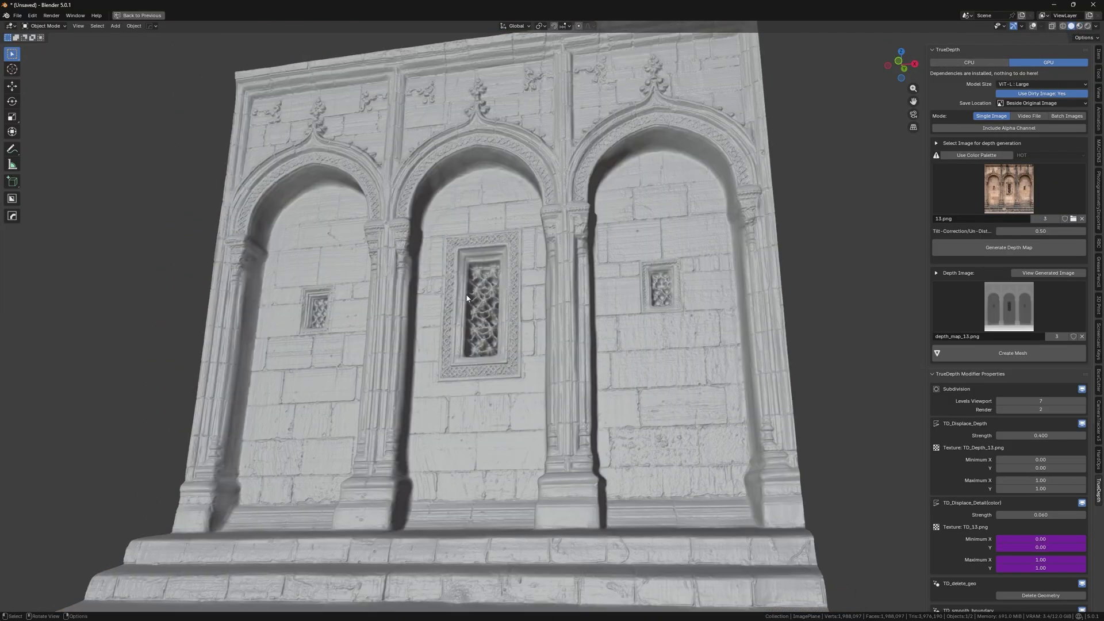
middle_drag(467, 298, 478, 167)
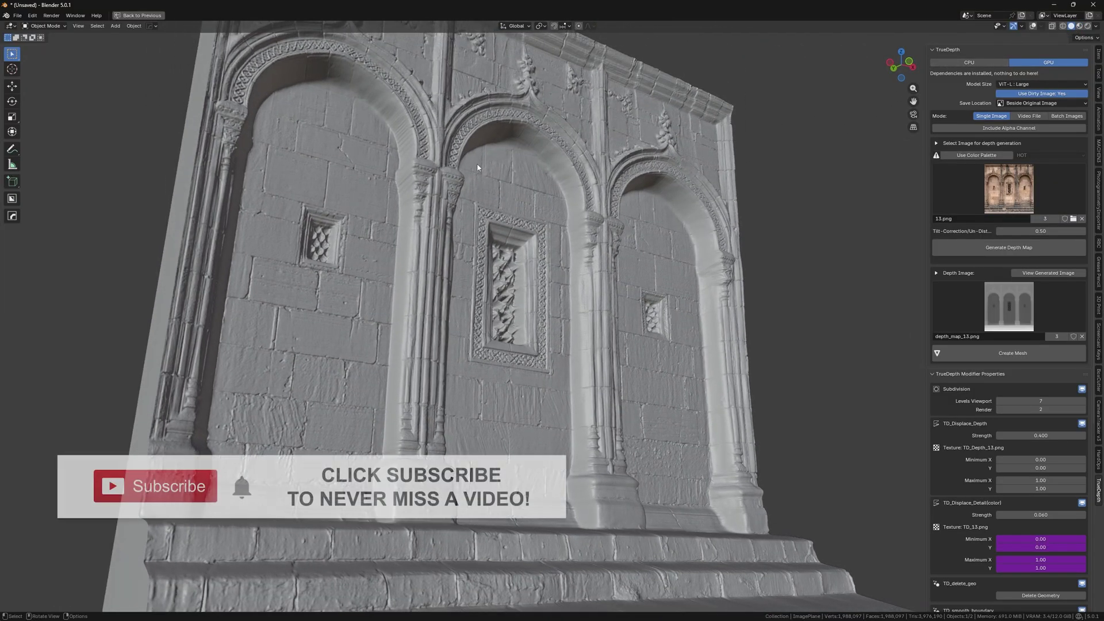
middle_drag(485, 294, 892, 64)
click(1080, 26)
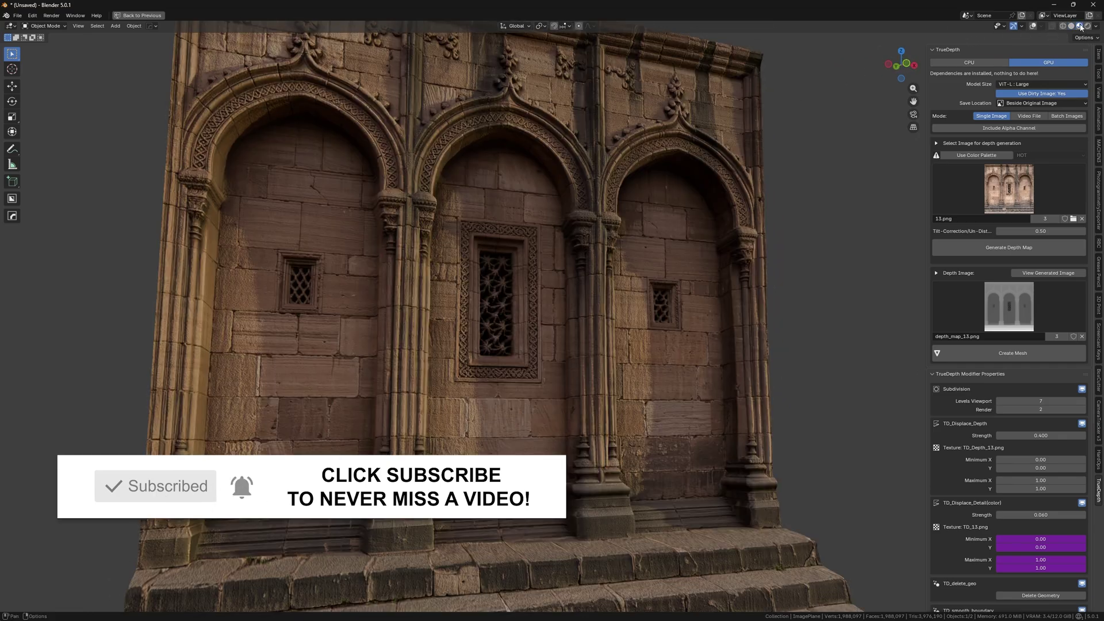
middle_drag(536, 319, 506, 254)
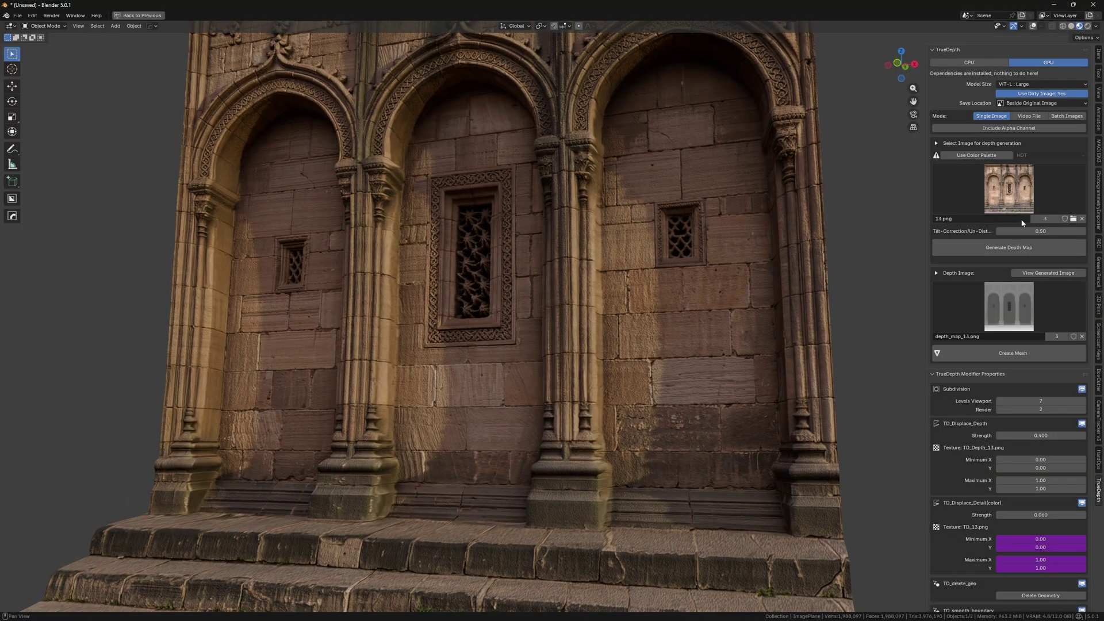
ctrl+middle_drag(710, 258, 1001, 73)
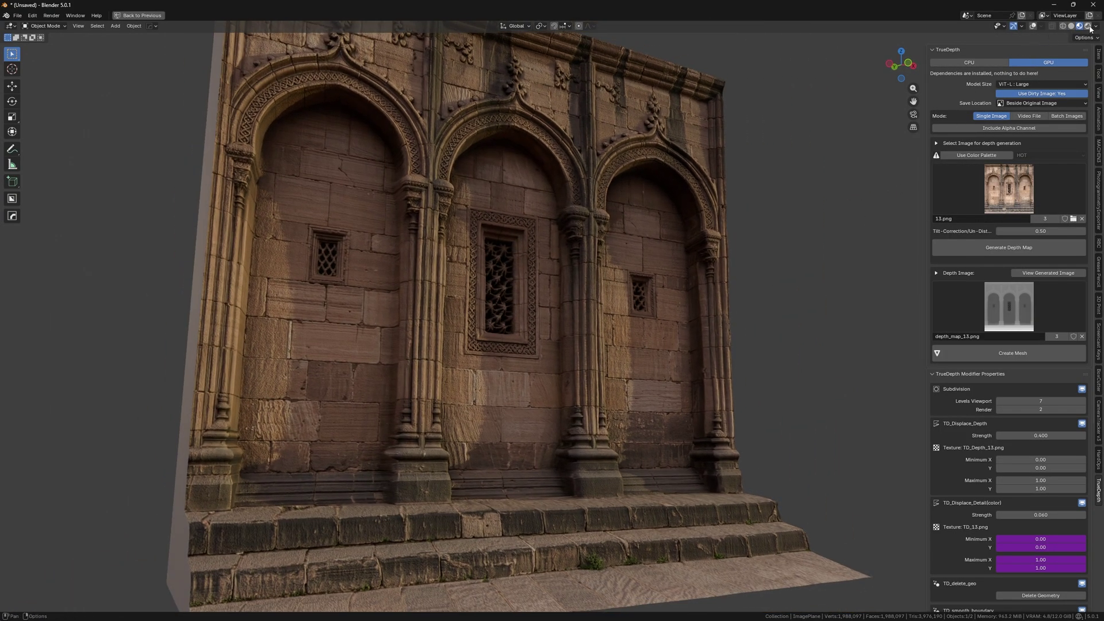
middle_drag(868, 162, 636, 314)
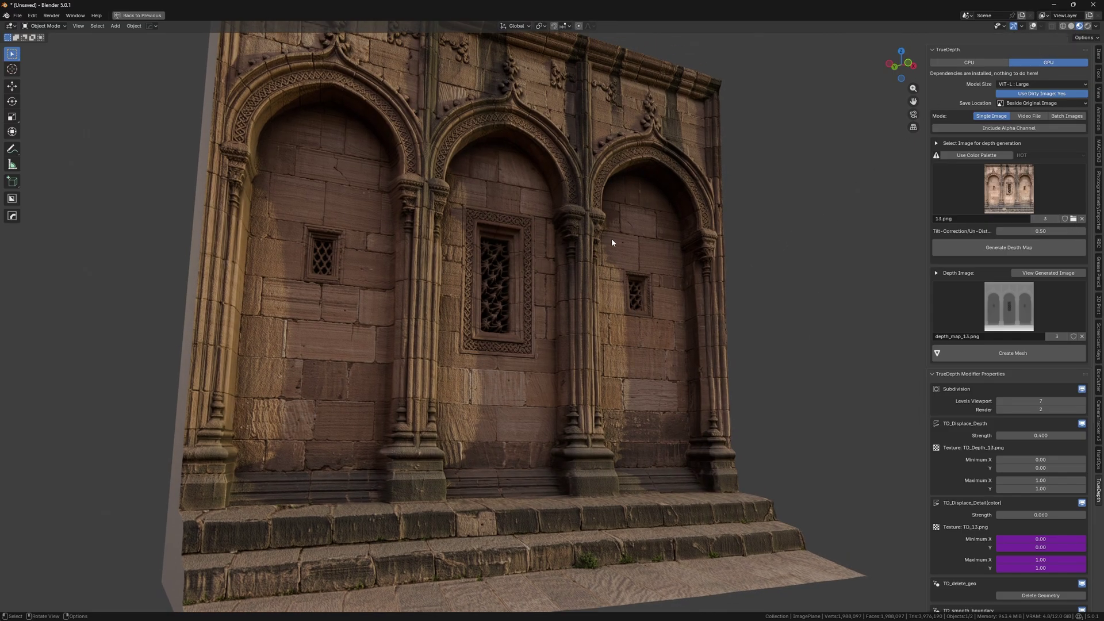
key(Delete)
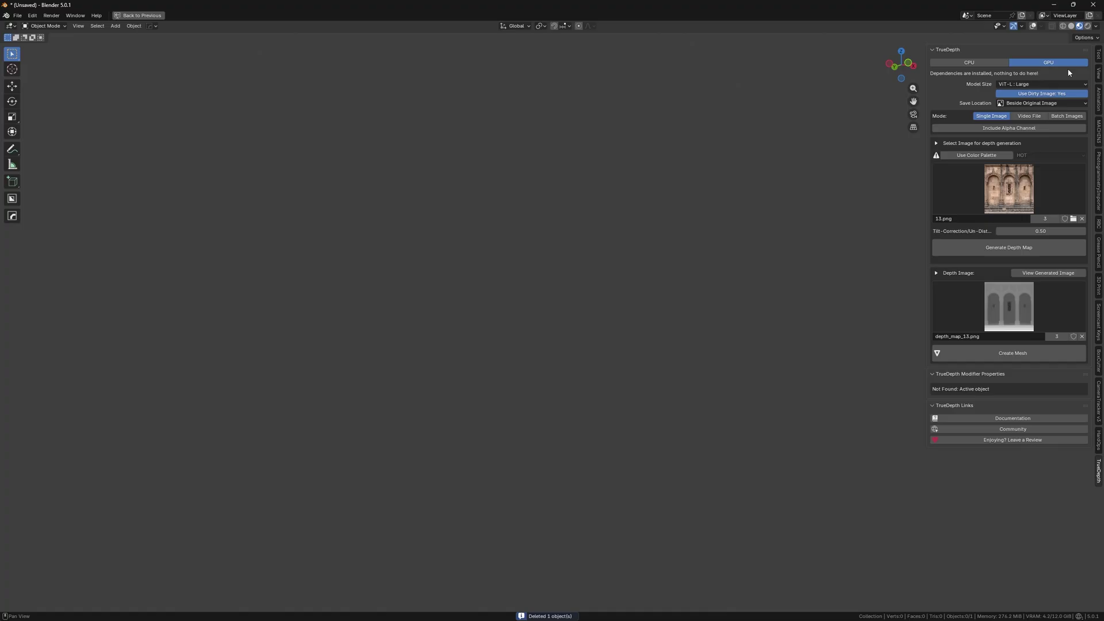
Turn overlays back on, load 6.jpg, generate its depth map and create the bark mesh.
click(1032, 27)
click(1073, 219)
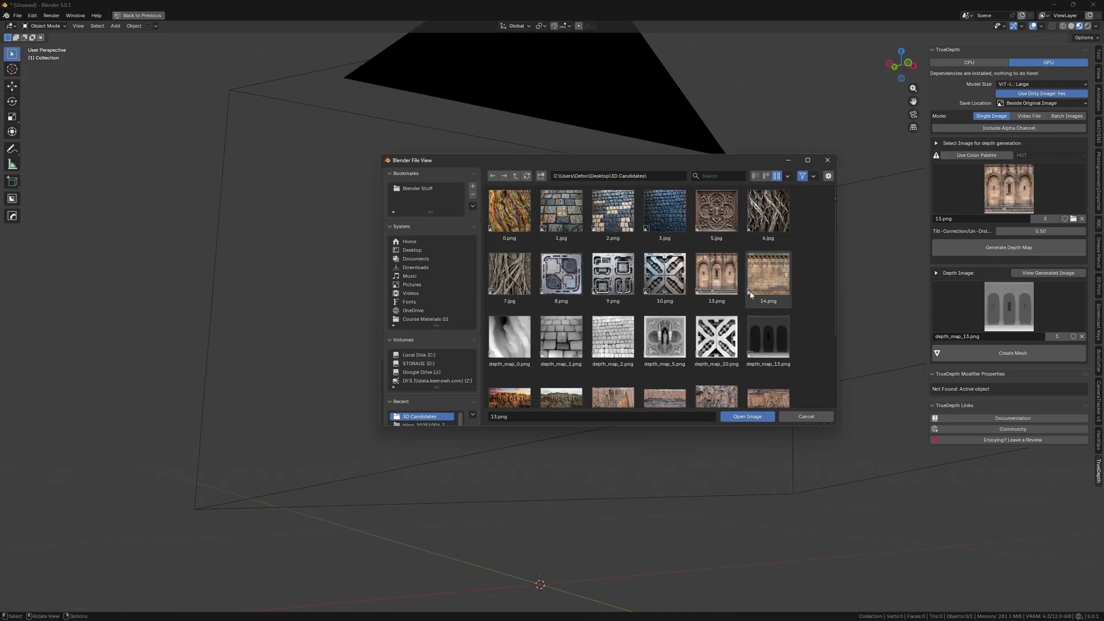
double_click(773, 216)
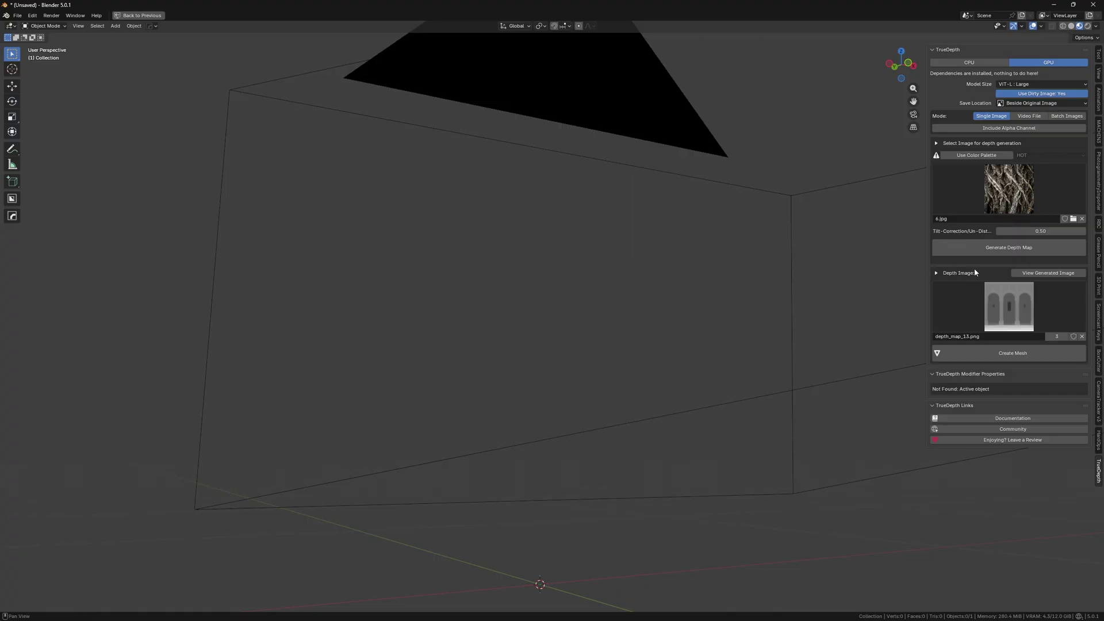
click(1015, 253)
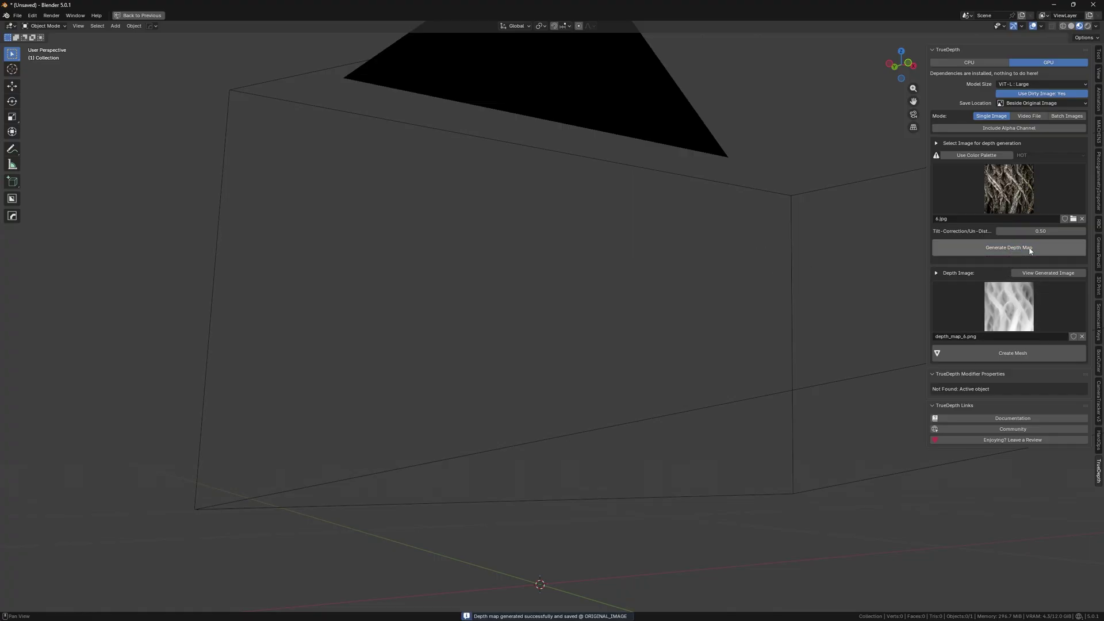
click(1006, 353)
middle_drag(804, 356, 587, 339)
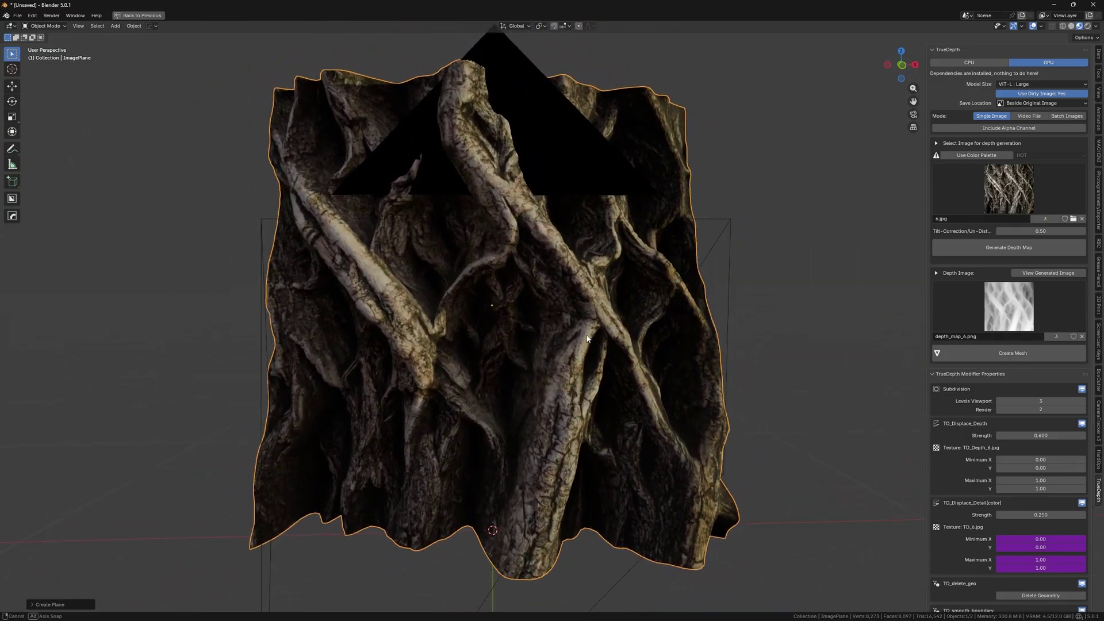
Set the bark mesh's viewport subdivision to 7 and detail strength to 0.05.
click(1058, 401)
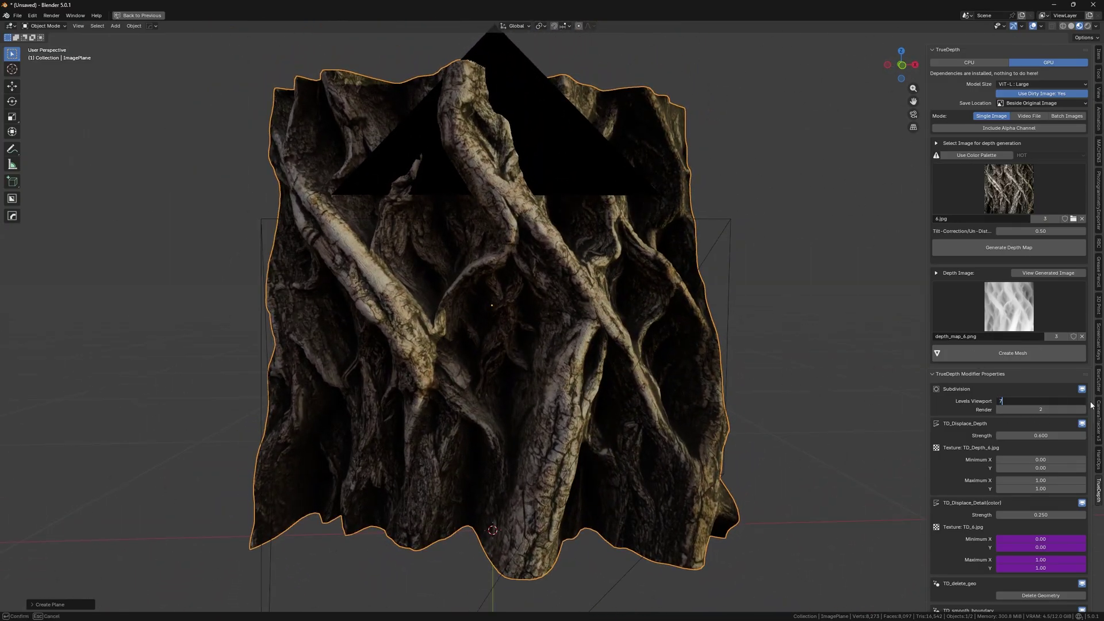
text(7)
key(Return)
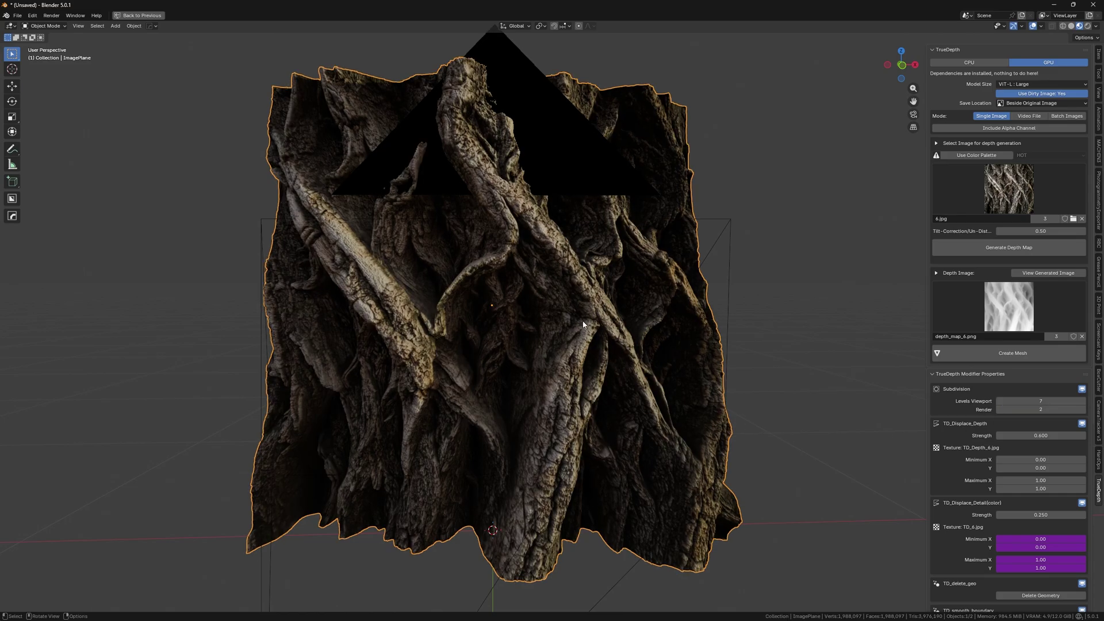
middle_drag(546, 287, 757, 383)
drag(1038, 515, 1037, 514)
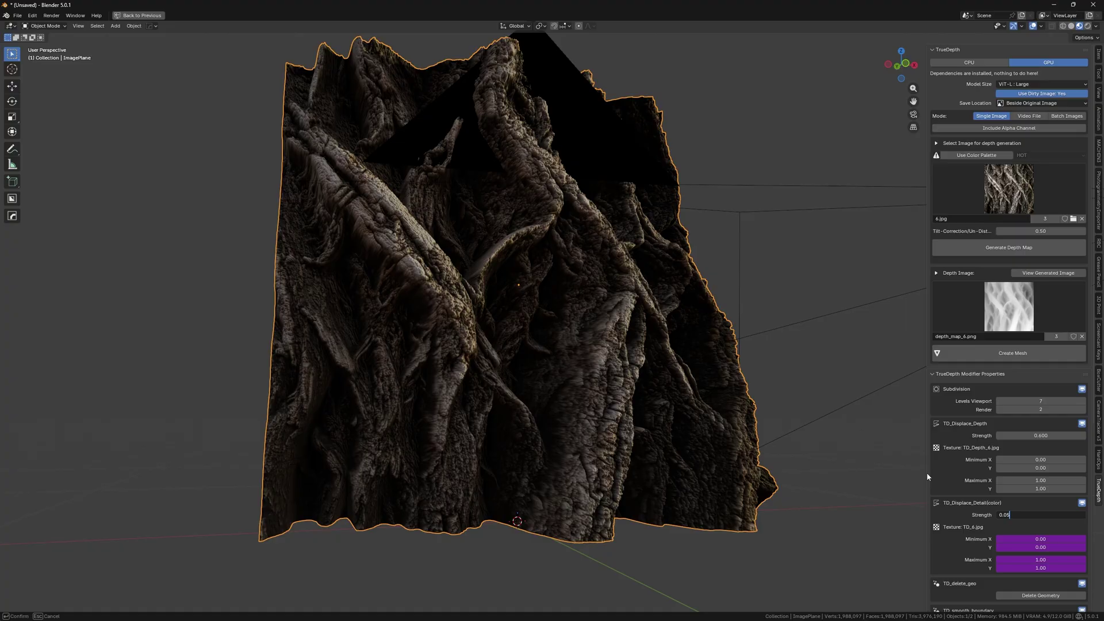
key(Return)
Set depth strength to 0.3 and view the bark mesh through the scene camera.
click(1036, 436)
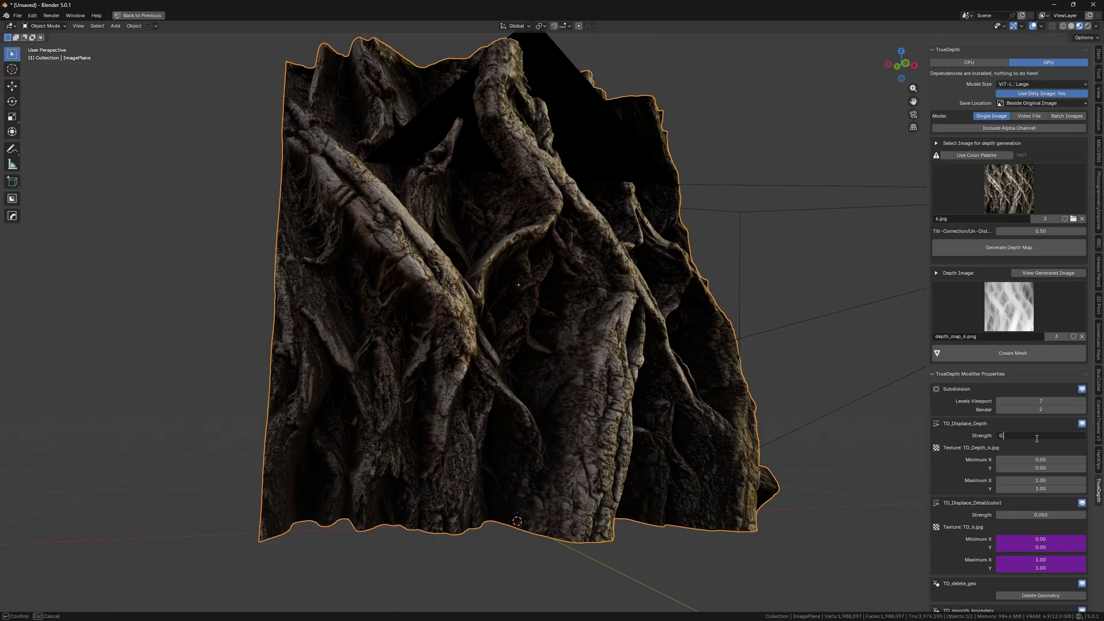
key(Return)
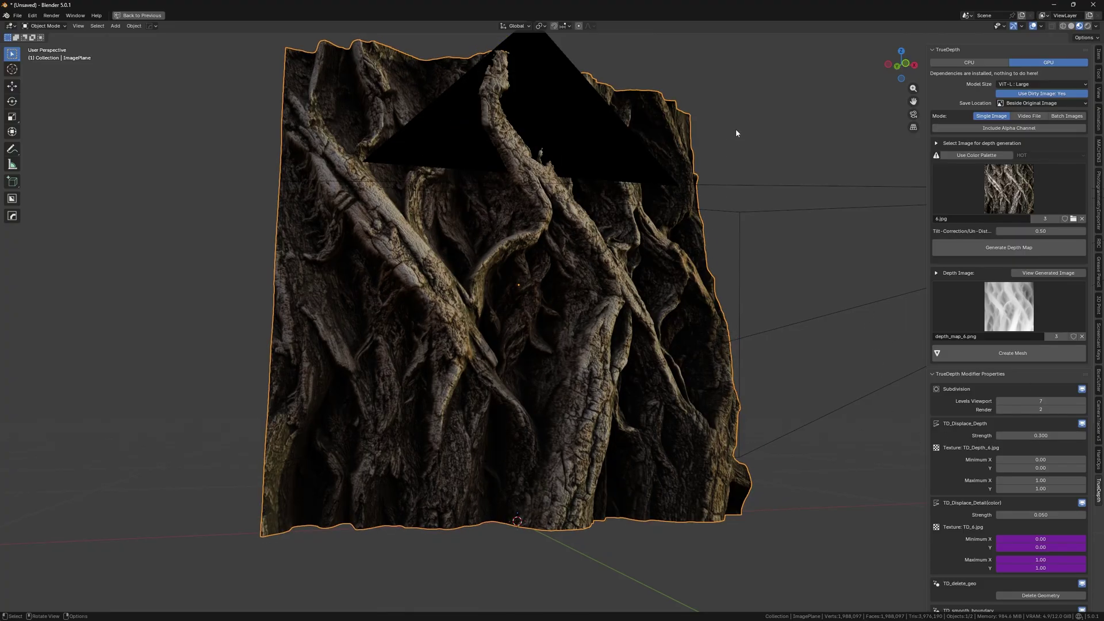
middle_drag(721, 209, 629, 275)
key(KP_0)
click(1056, 437)
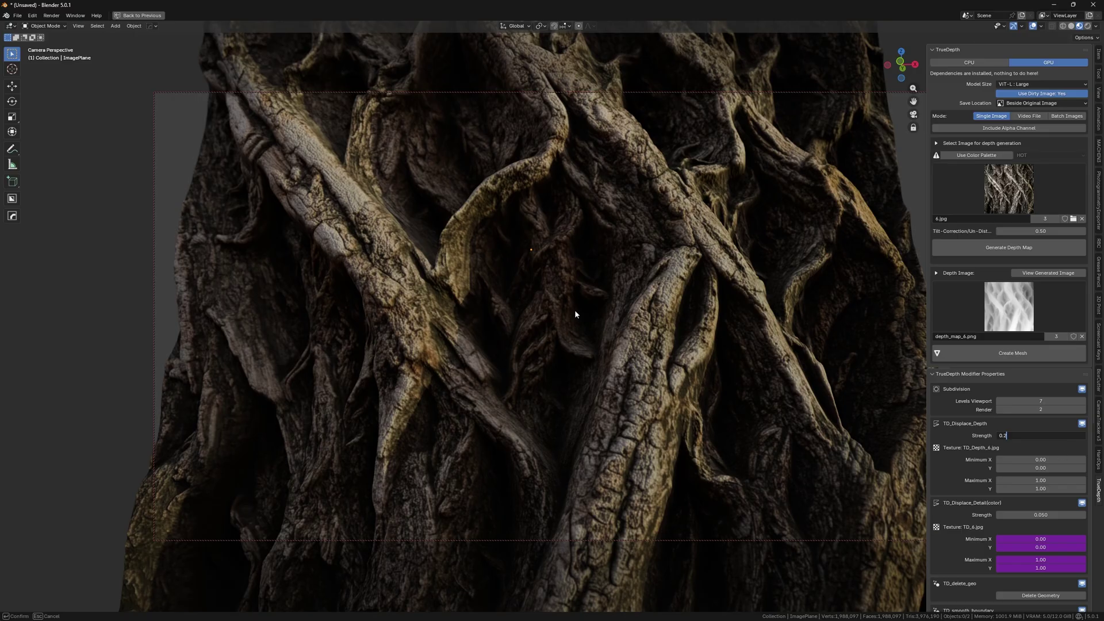
Lower the bark depth strength to 0.2 and inspect the relief in Solid and Material Preview.
key(Return)
middle_drag(584, 318, 515, 319)
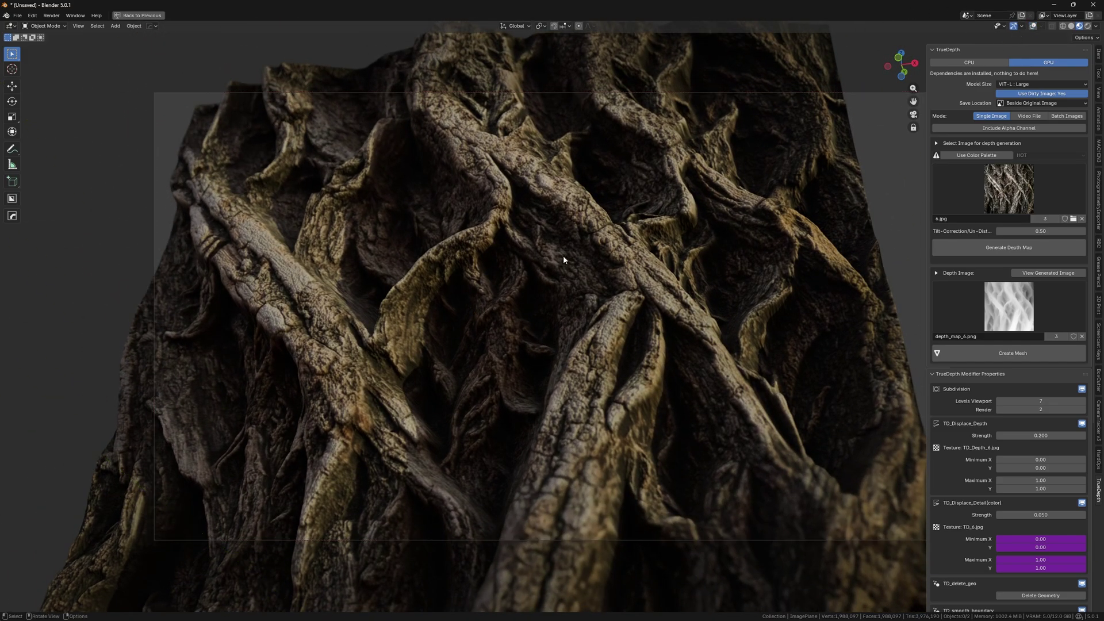
mouse_move(564, 255)
middle_down()
mouse_move(545, 278)
mouse_move(578, 288)
mouse_move(602, 274)
mouse_move(586, 264)
mouse_move(586, 275)
mouse_move(506, 293)
mouse_move(477, 319)
mouse_move(537, 316)
middle_up()
click(1071, 27)
scroll(534, 271, down, 5)
scroll(539, 316, up, 4)
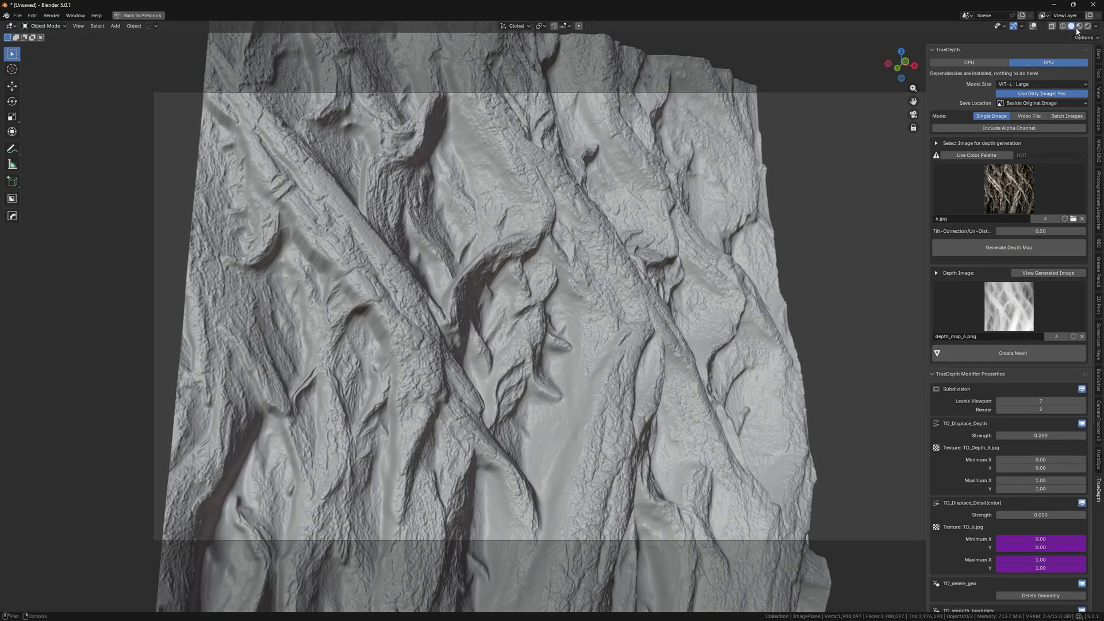
click(1078, 26)
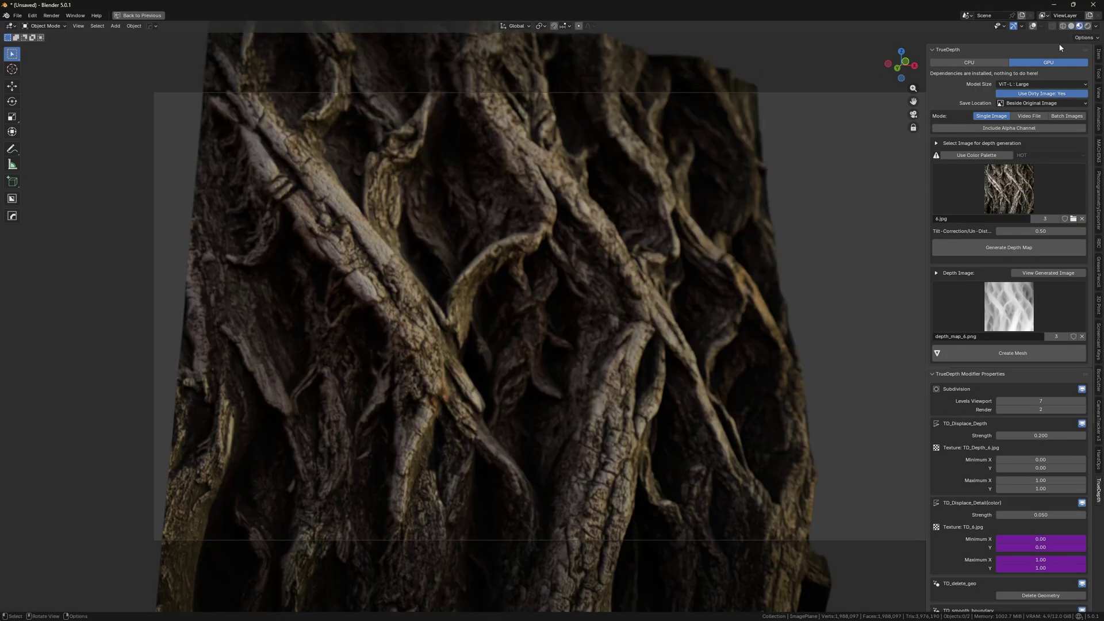
ctrl+middle_drag(557, 293, 597, 250)
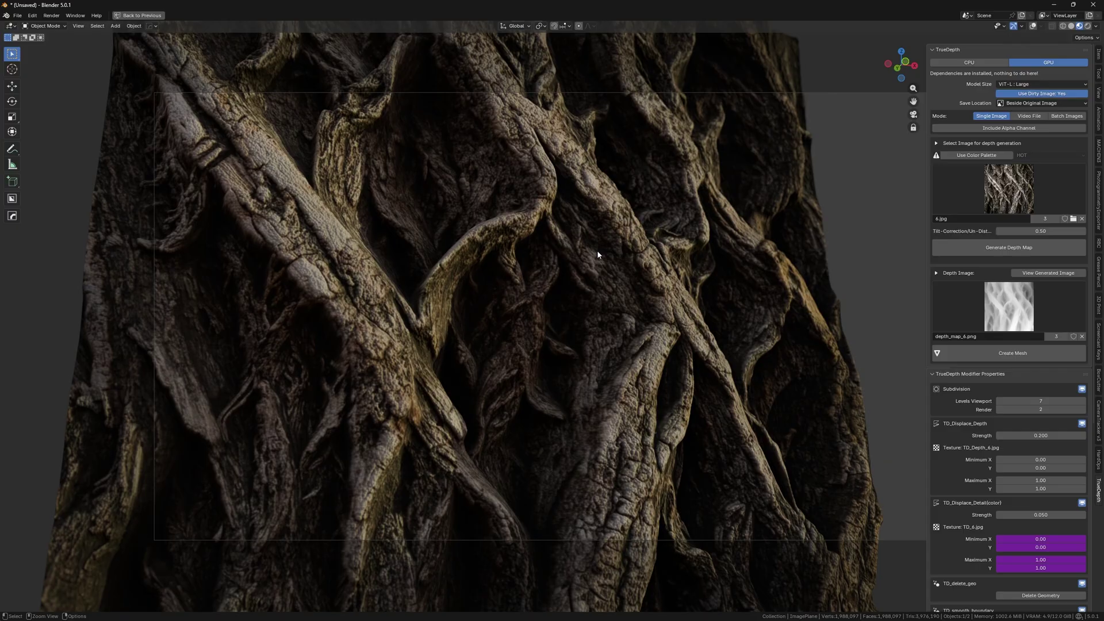
Delete the bark plane, restore overlays and browse for a new source image.
key(Delete)
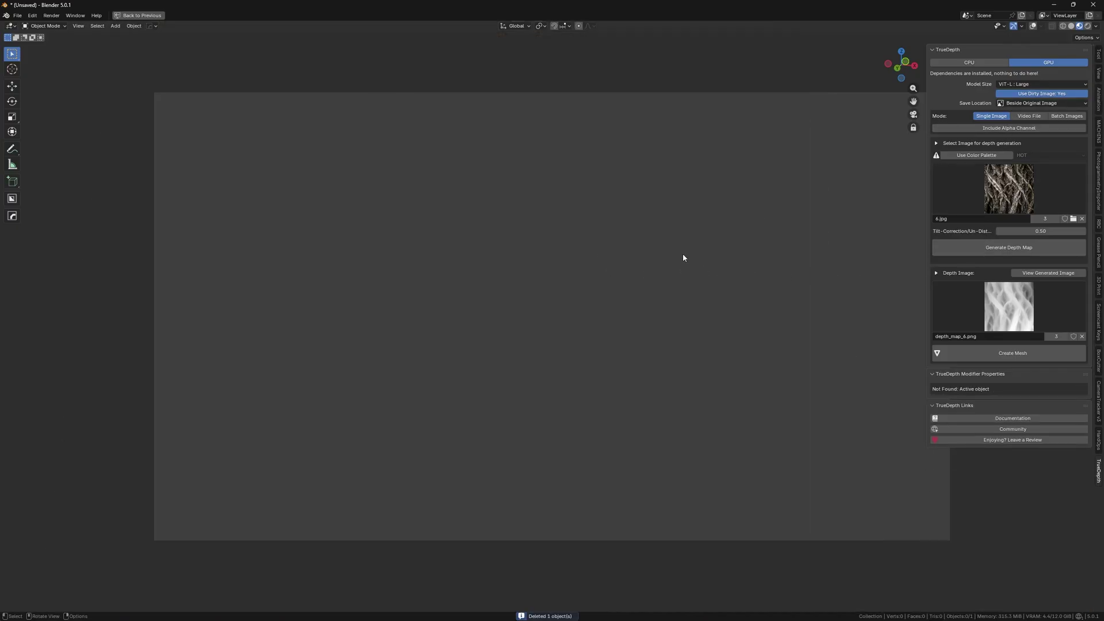
middle_drag(683, 257, 662, 267)
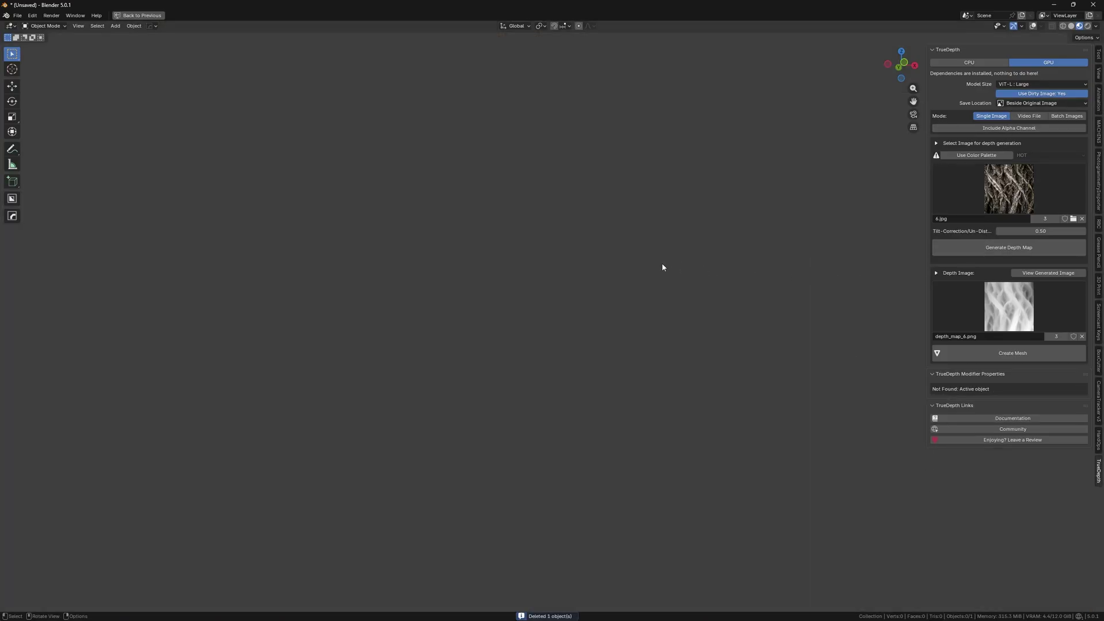
click(1034, 25)
click(1073, 219)
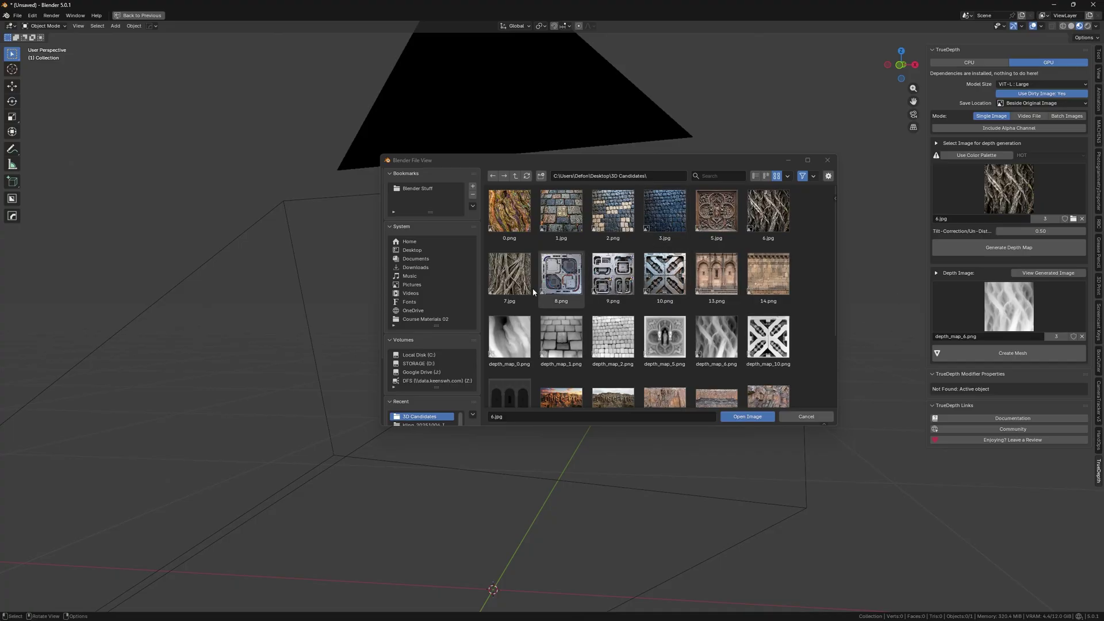
Pick 10.png from the 3D Candidates folder as the TrueDepth source image.
scroll(659, 319, down, 1)
scroll(659, 319, down, 1)
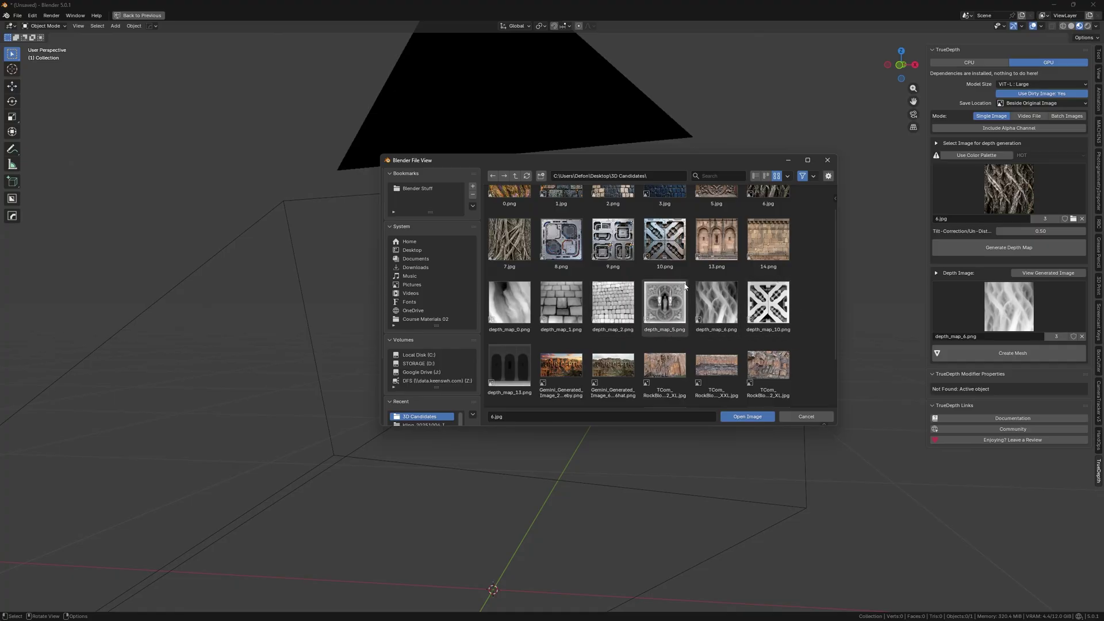
scroll(666, 299, up, 2)
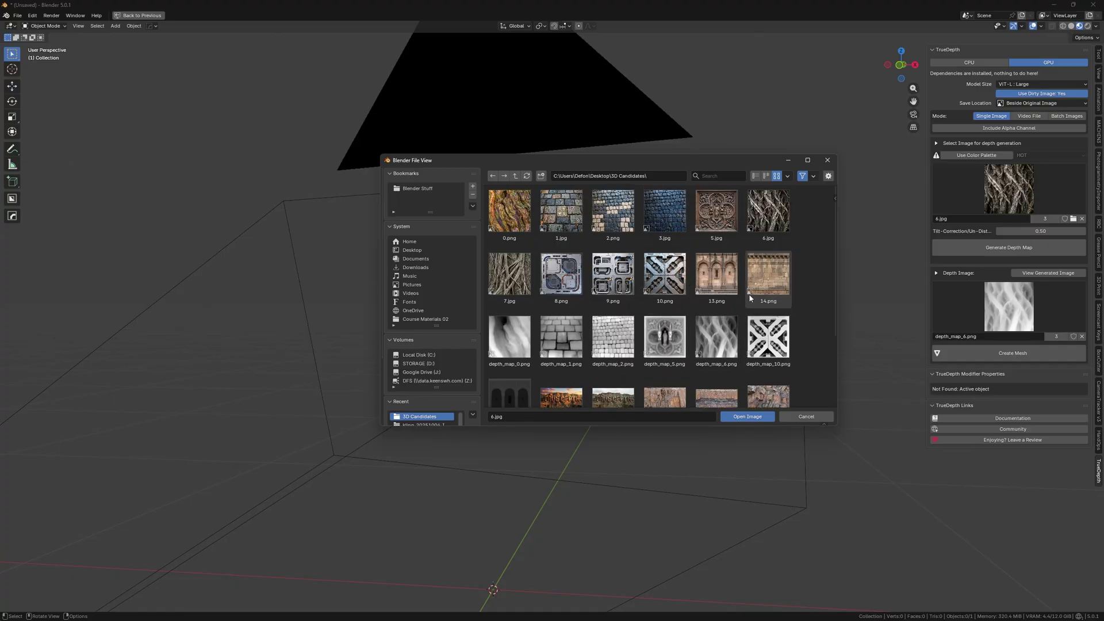
double_click(660, 278)
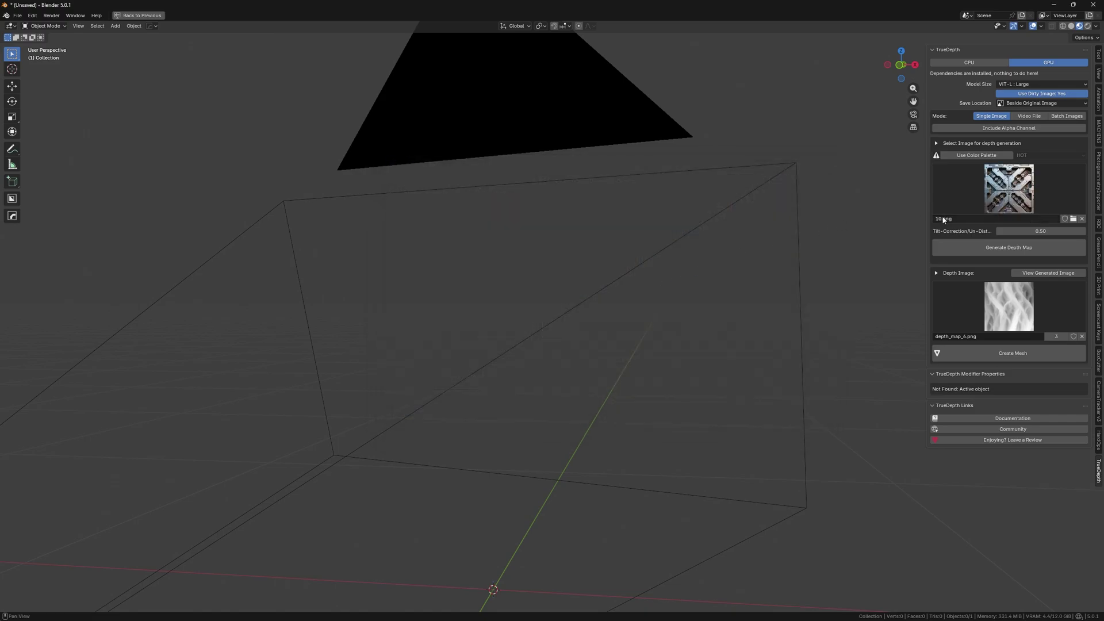
Generate a depth map from 10.png and create the displaced panel mesh.
click(1015, 254)
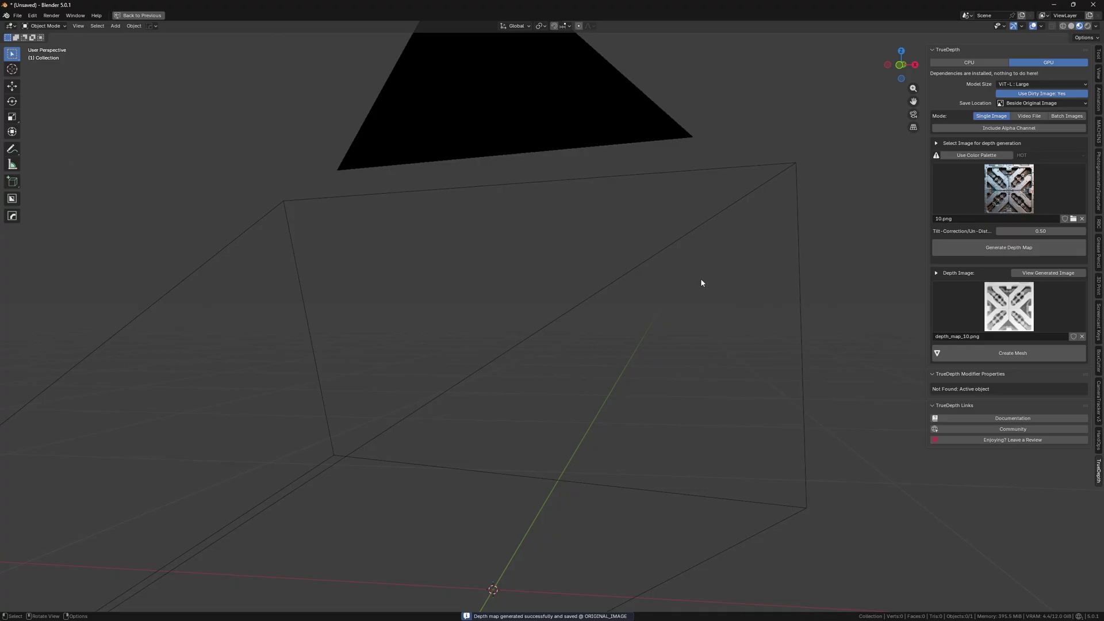
click(1014, 353)
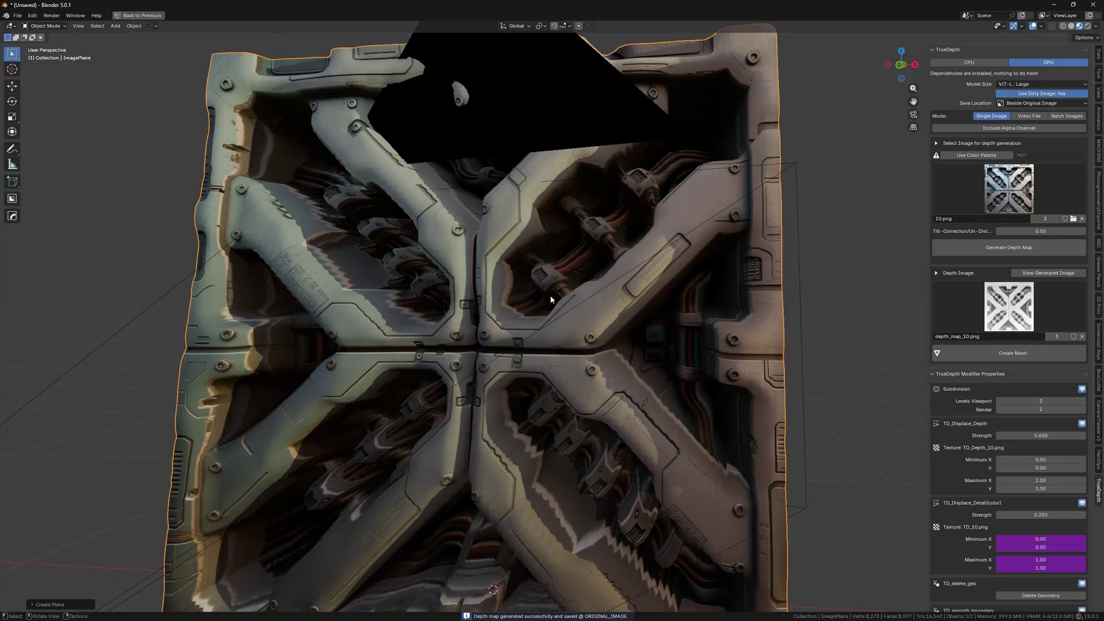
scroll(551, 299, up, 2)
scroll(550, 299, down, 4)
middle_drag(551, 299, 604, 306)
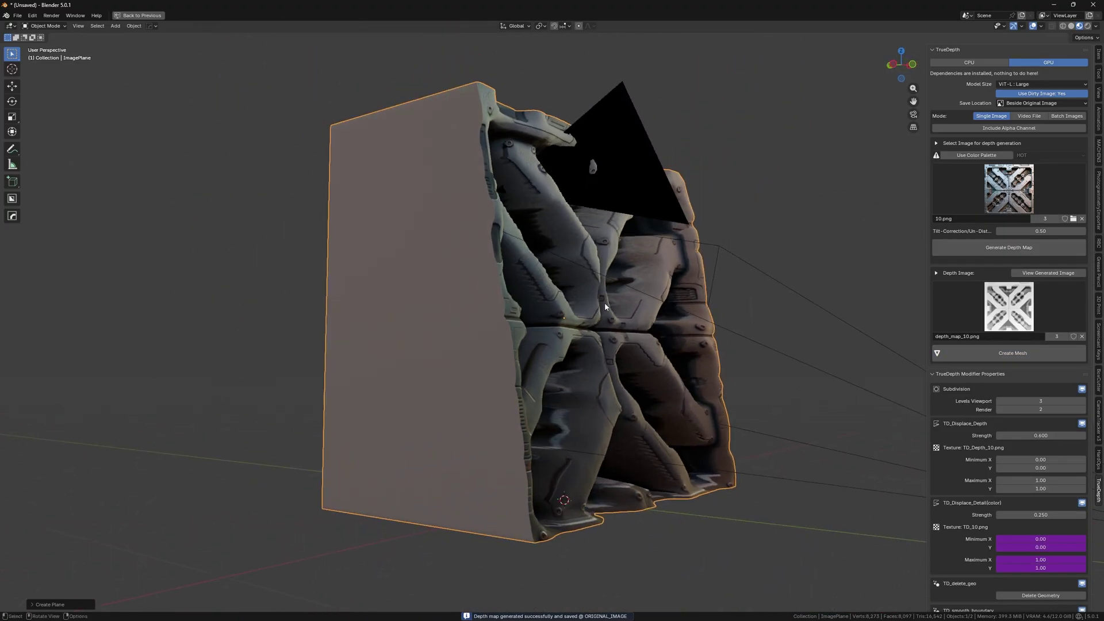
Raise tilt correction to 1.0, then 1.1, and regenerate the depth map.
click(1043, 230)
text(1)
key(Return)
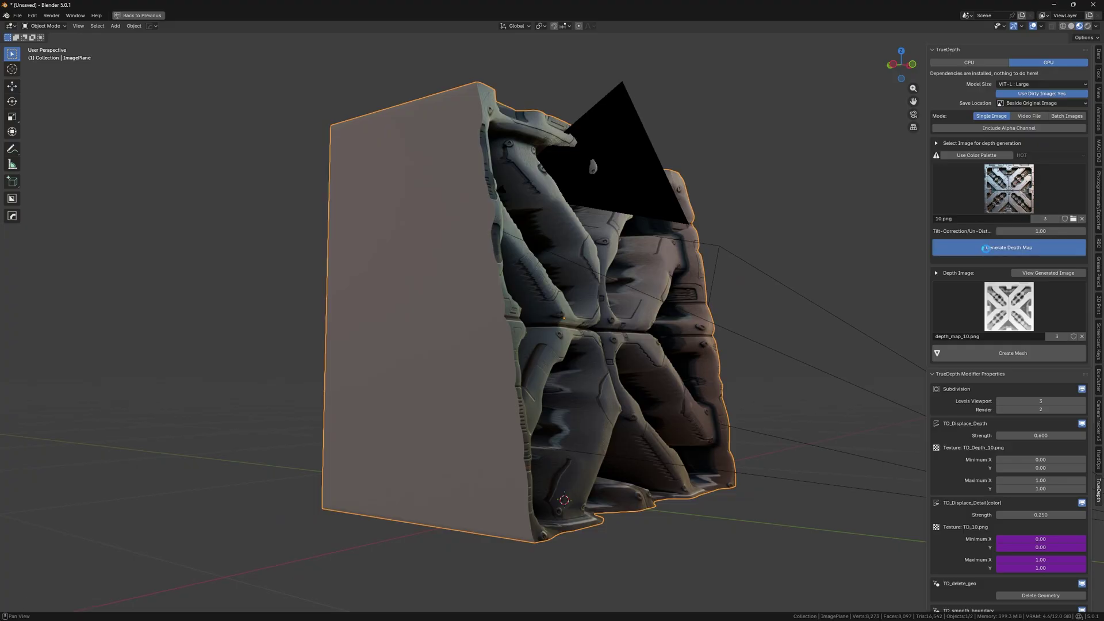
middle_drag(563, 296, 681, 329)
click(1047, 232)
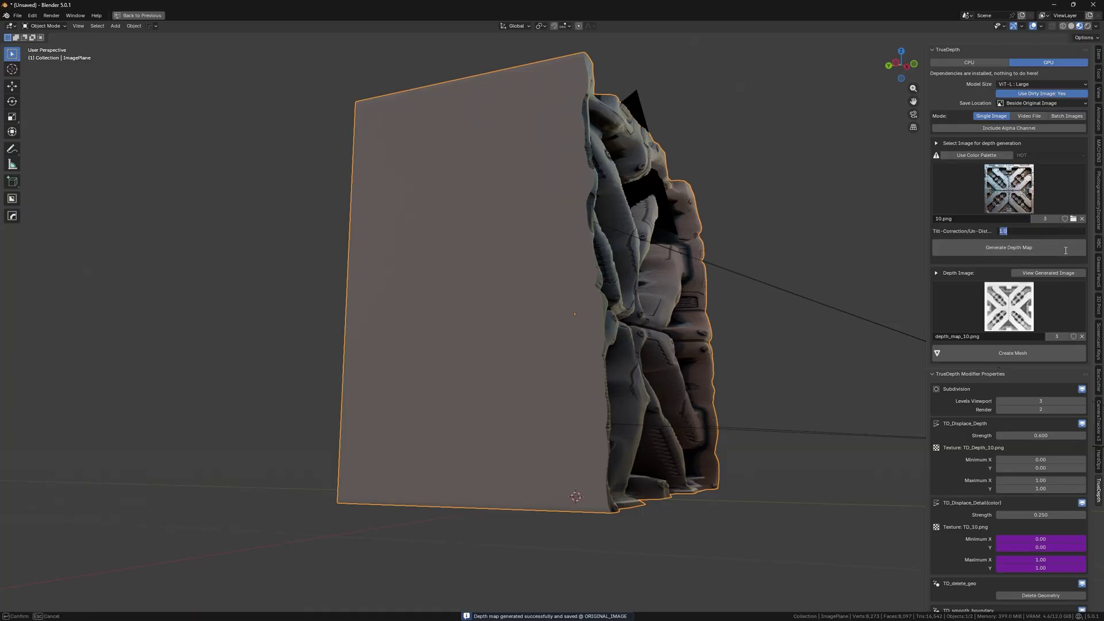
text(1.1)
key(Return)
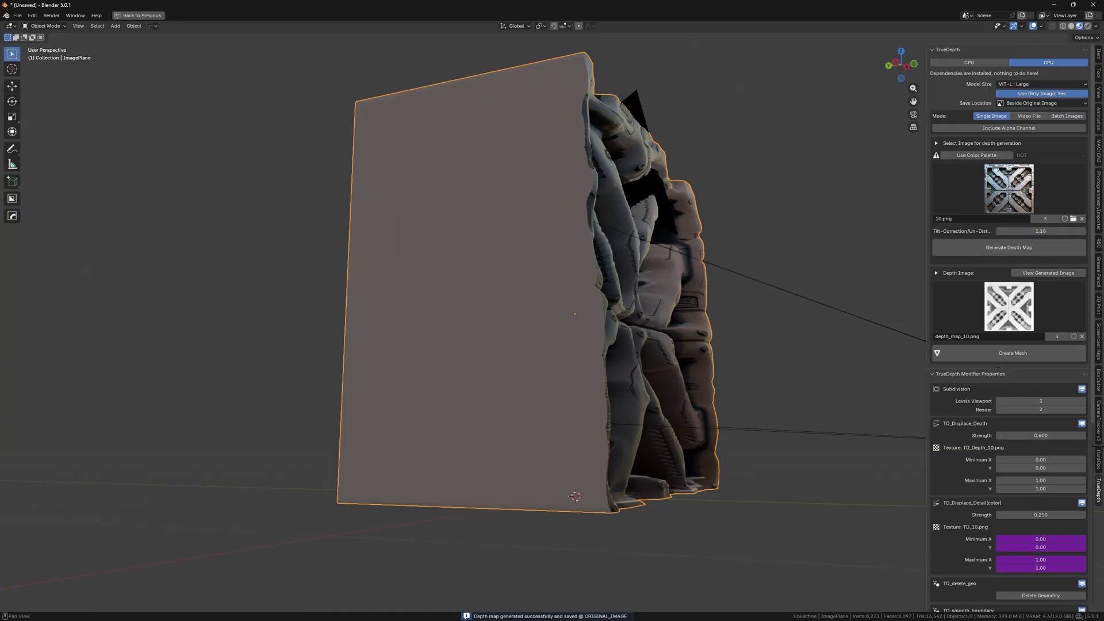
click(1065, 248)
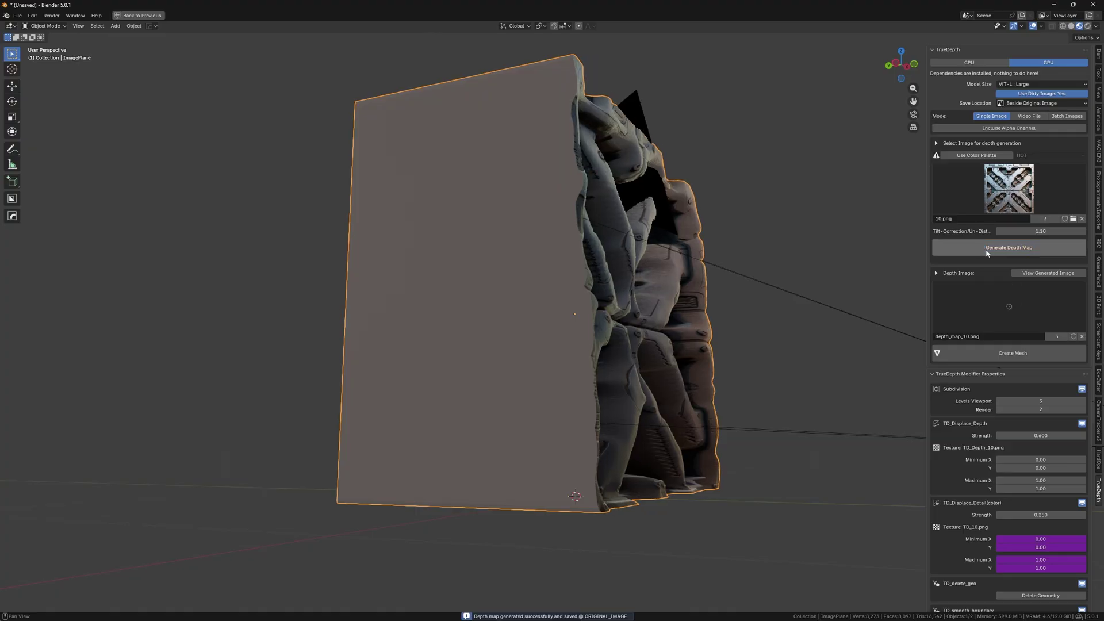
middle_drag(746, 297, 783, 330)
Set the panel's viewport subdivision to 7 and depth strength to 0.2.
click(1050, 401)
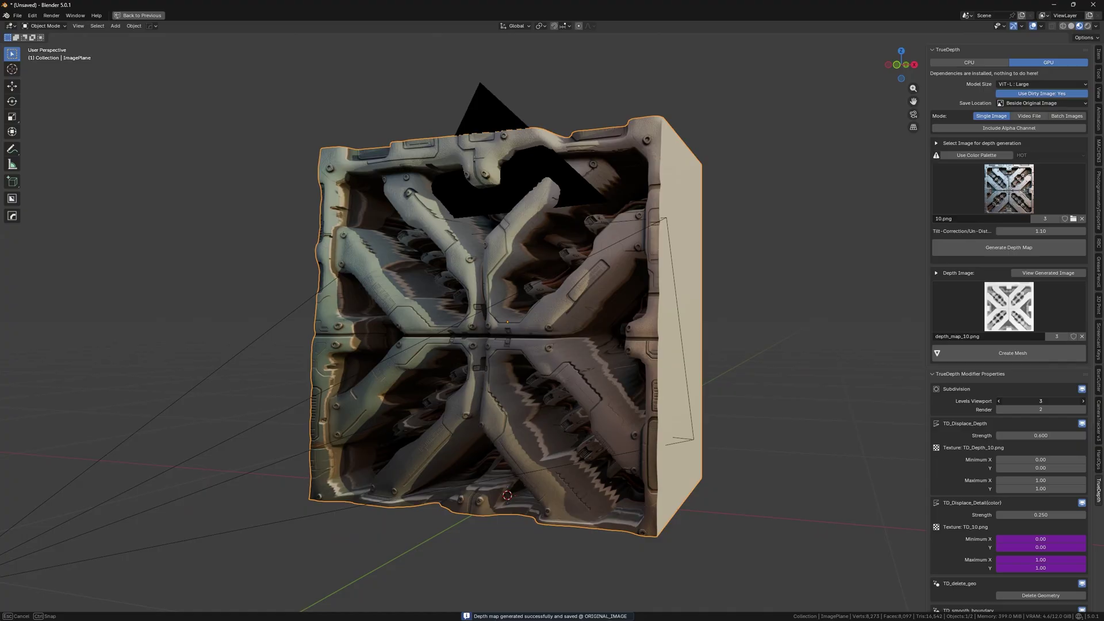
text(7)
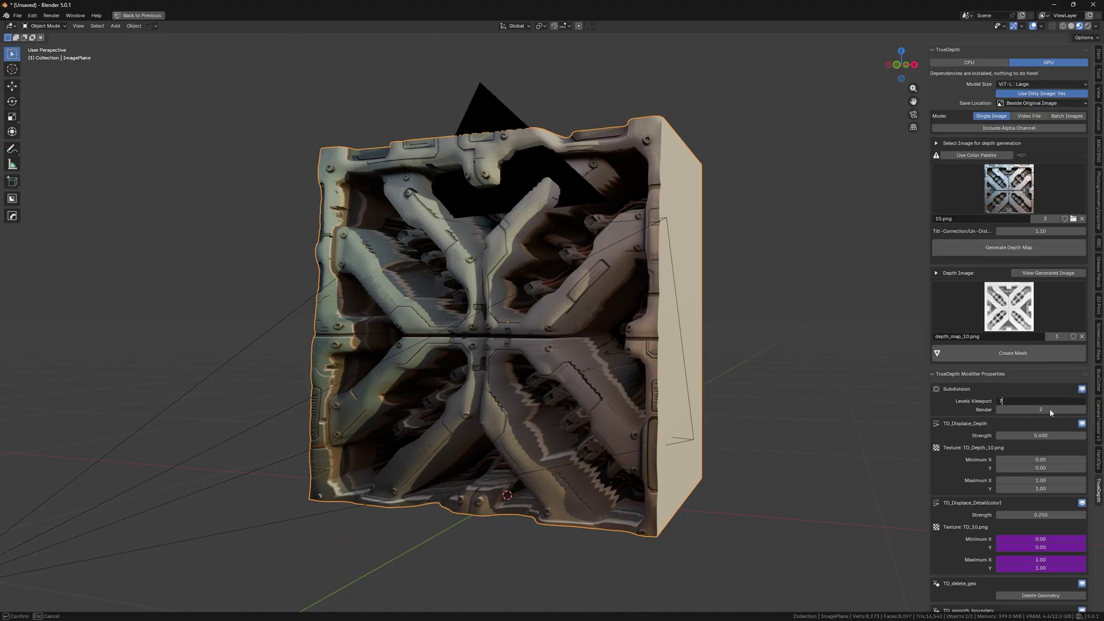
key(Return)
click(1035, 436)
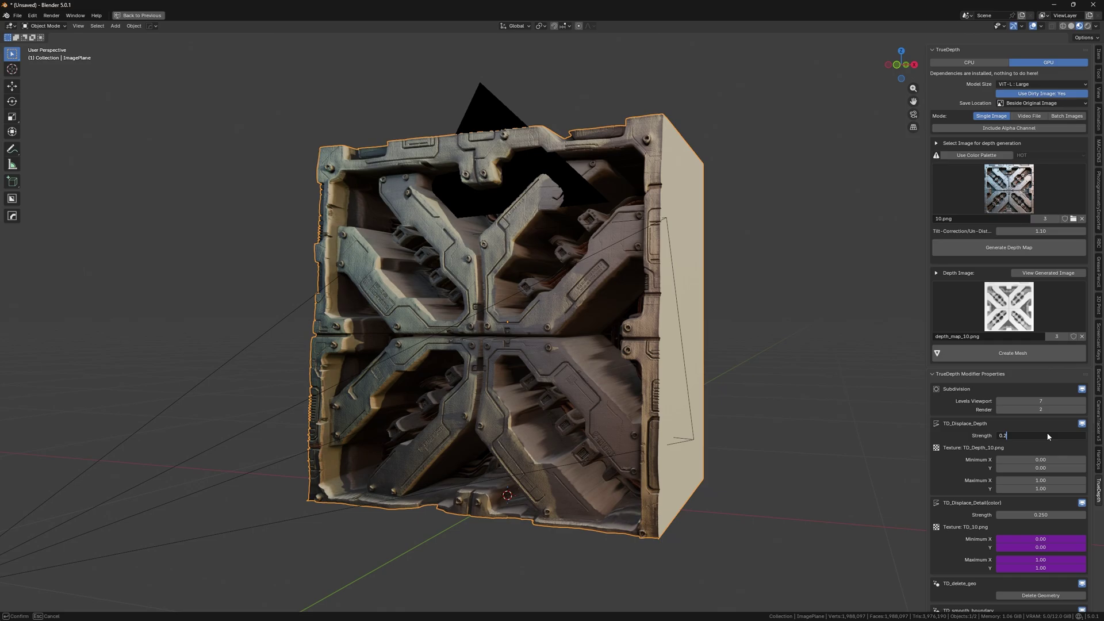
text(0.2)
key(Return)
middle_drag(563, 374, 643, 393)
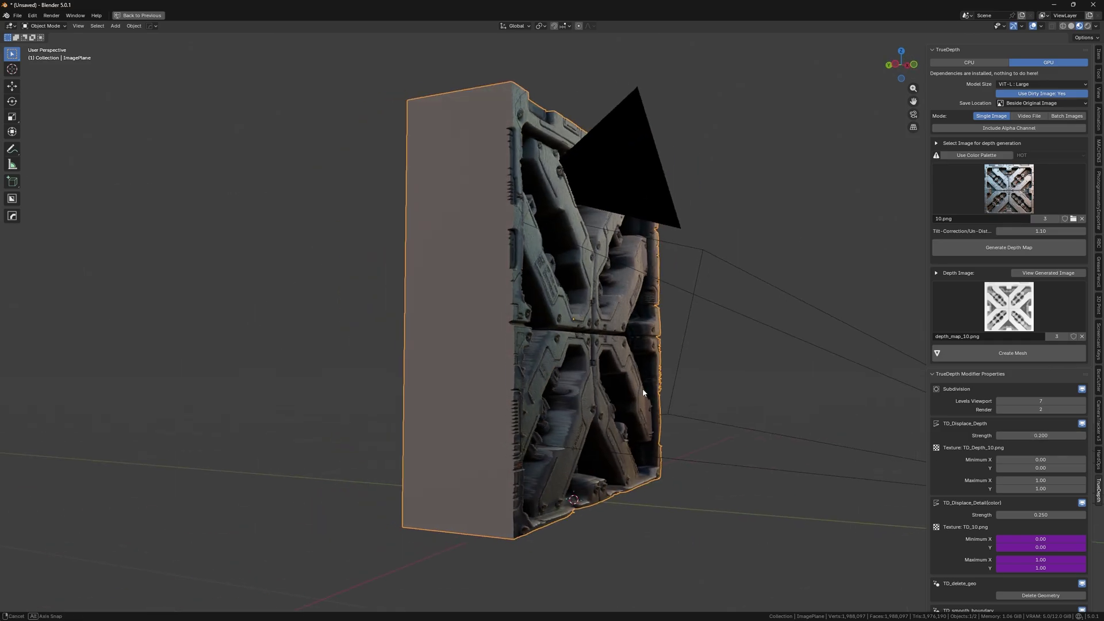
Lower depth strength to 0.1, set detail strength to 0.03, and frame the panel through the camera.
click(1058, 435)
key(Return)
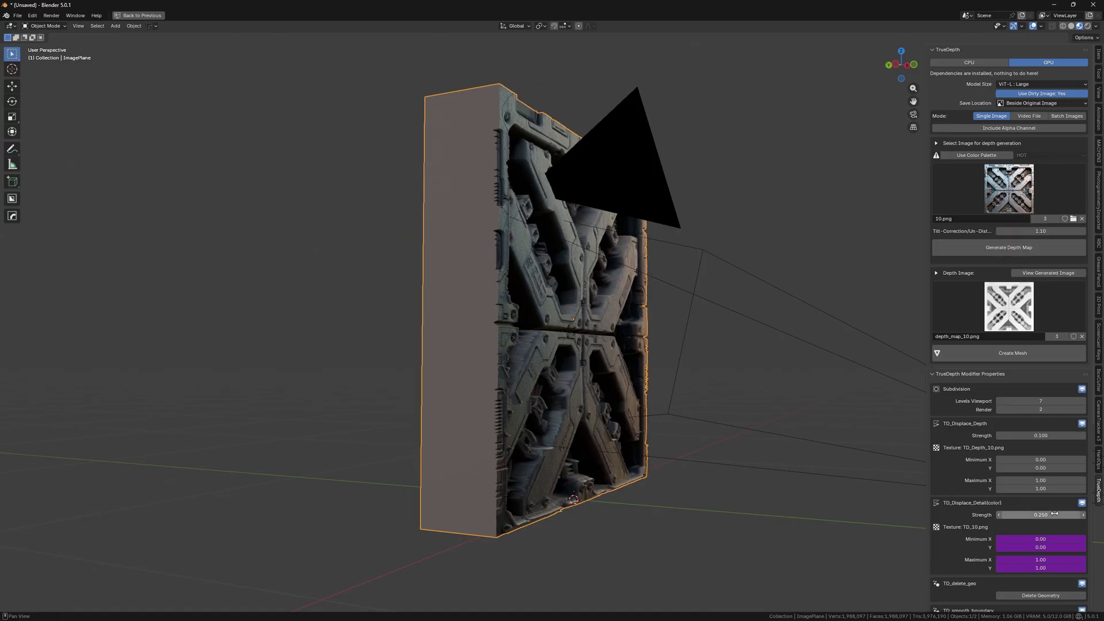
click(1057, 515)
key(Return)
middle_drag(577, 328, 517, 331)
key(KP_0)
middle_drag(434, 338, 747, 322)
key(ctrl+space)
key(ctrl+space)
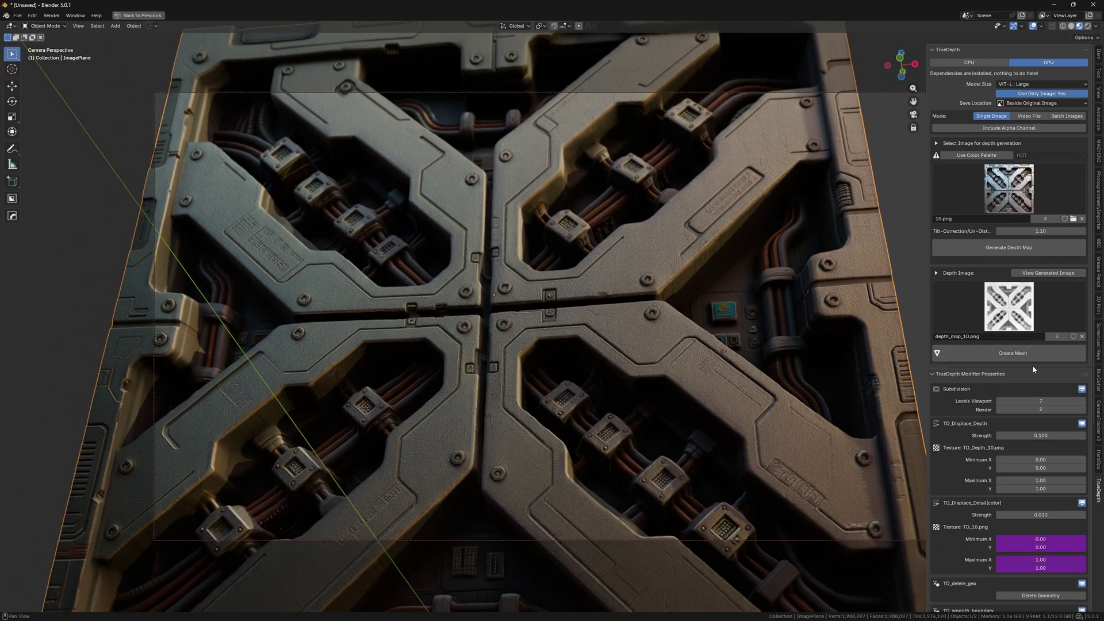
Set the panel material's roughness to about 0.336 and metallic to 0.729.
key(ctrl+space)
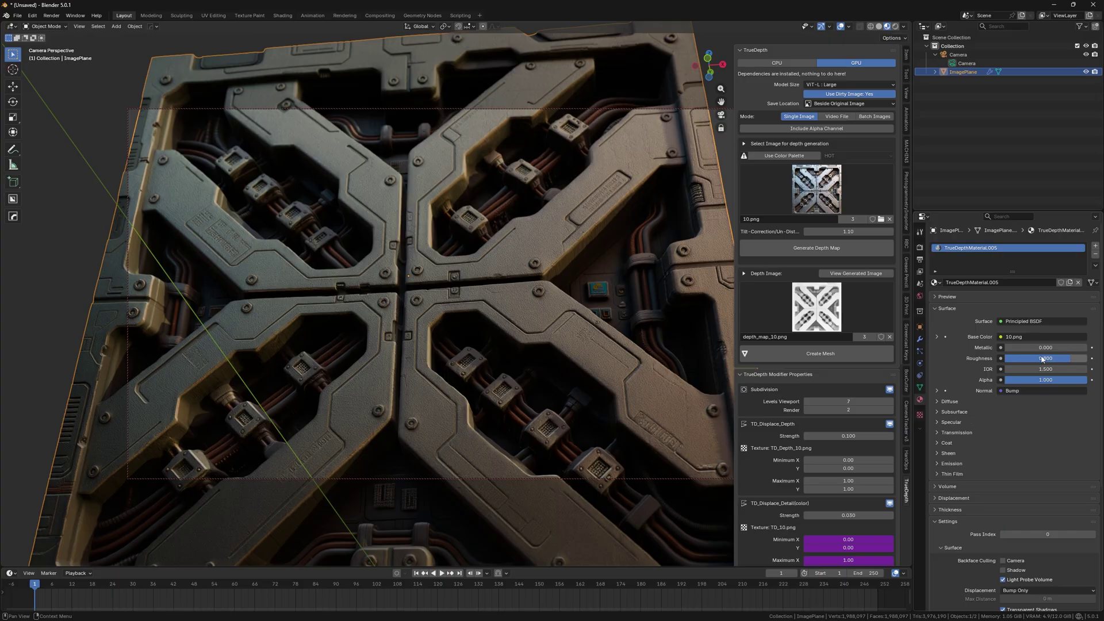
mouse_move(1045, 359)
mouse_down()
mouse_move(1006, 358)
mouse_move(1084, 348)
mouse_move(1035, 358)
mouse_up()
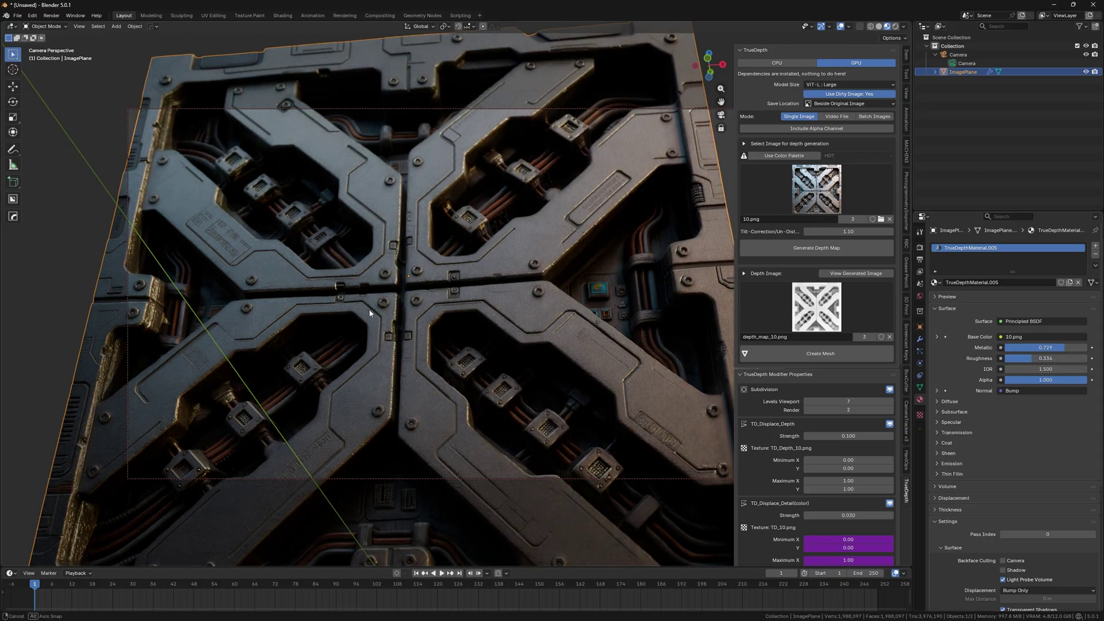
middle_drag(369, 308, 396, 313)
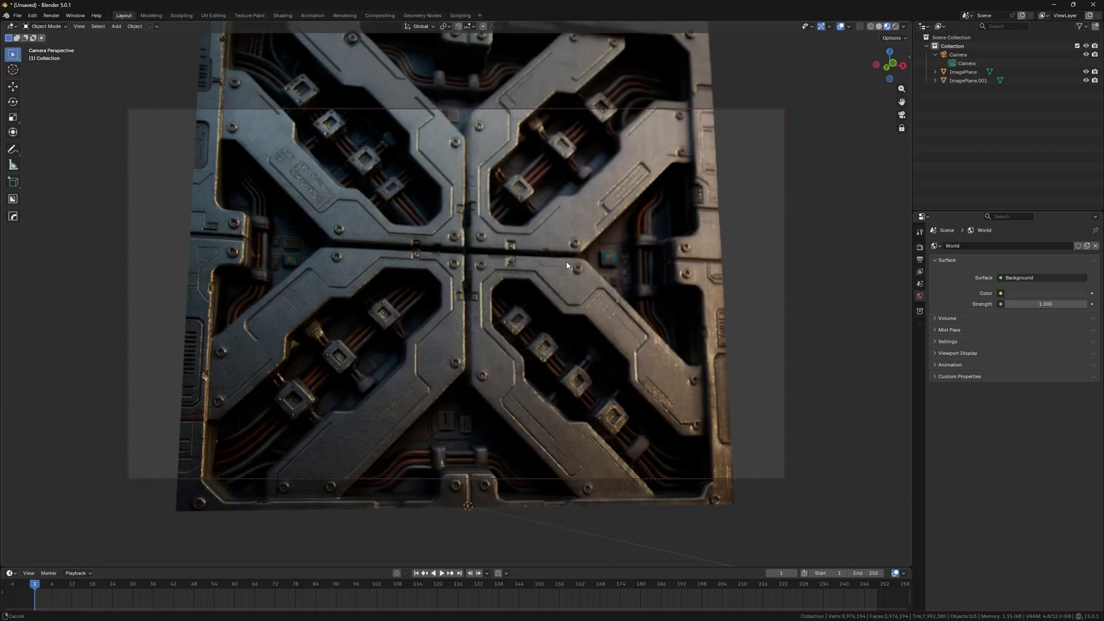
Orbit out of the camera view and delete the old panel object.
middle_drag(567, 266, 584, 328)
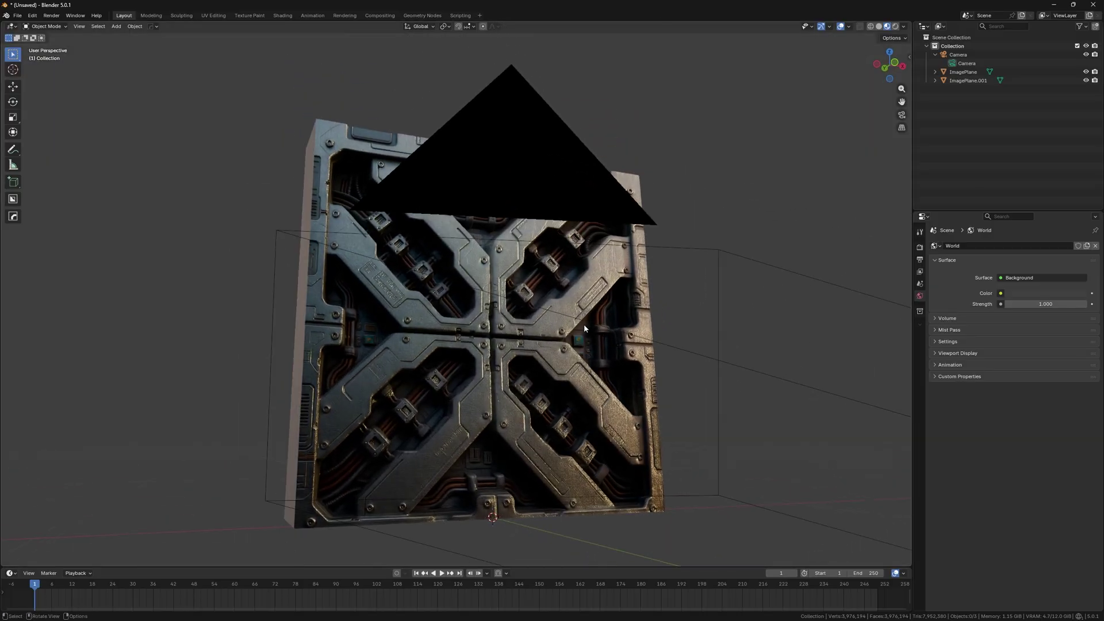
click(584, 327)
key(Delete)
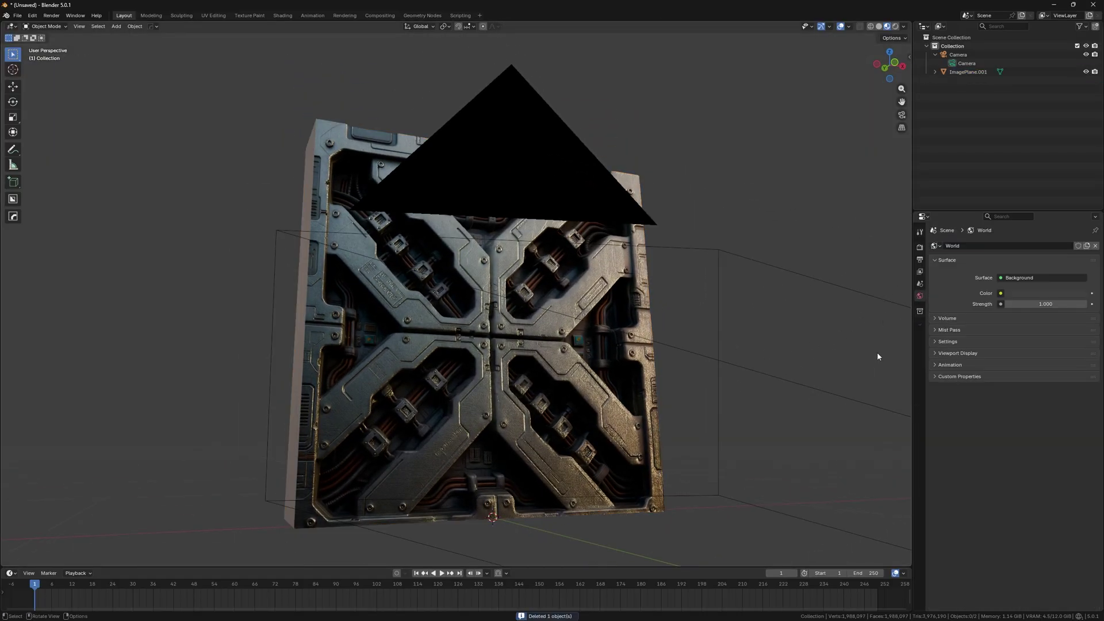
Load 14.png as the TrueDepth source image in the side panel.
key(n)
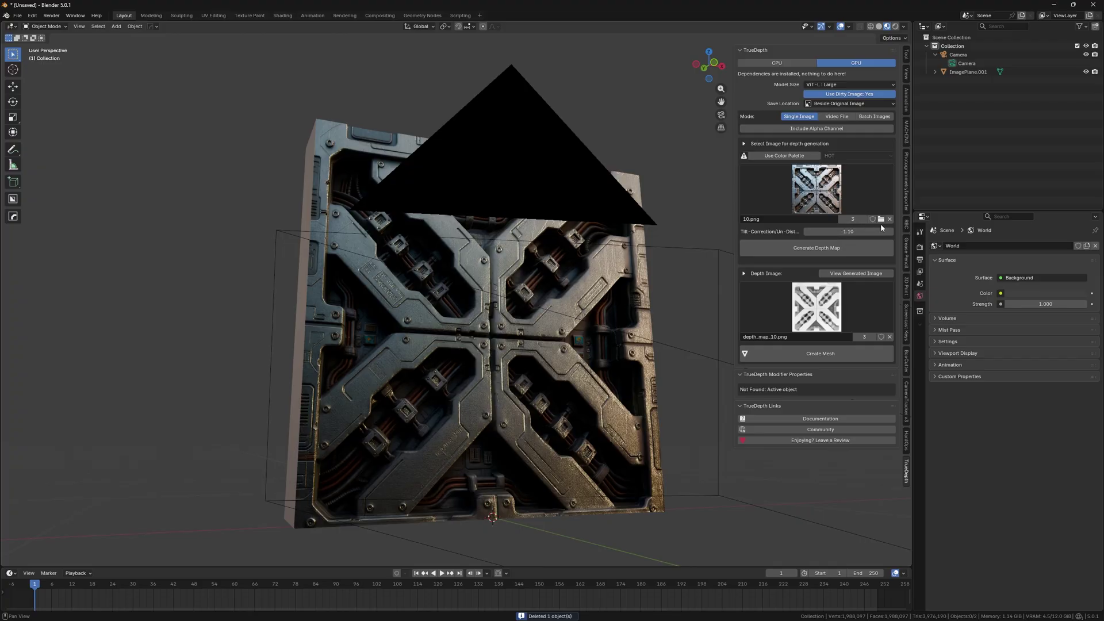
click(880, 221)
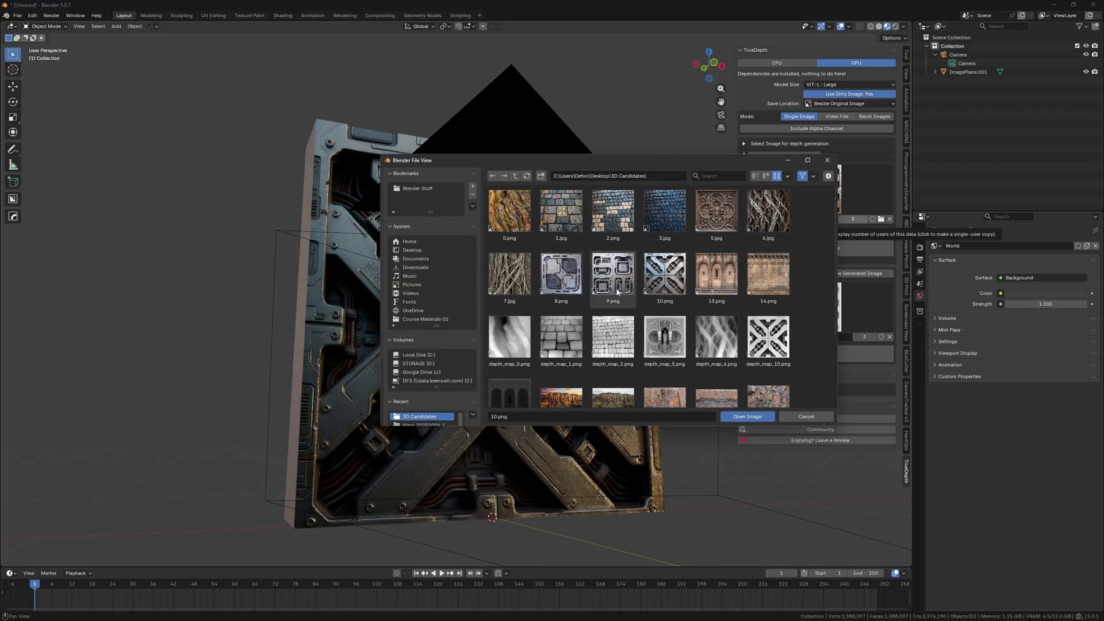
double_click(770, 273)
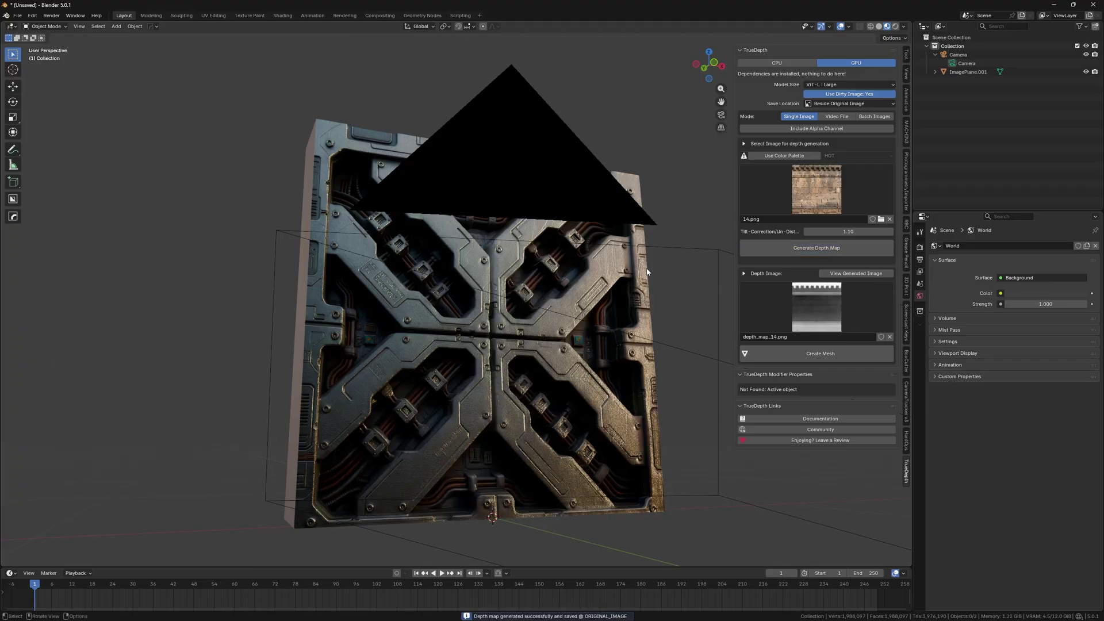
Replace the metal panel with a stone-wall depth mesh at viewport subdivision 6.
click(350, 150)
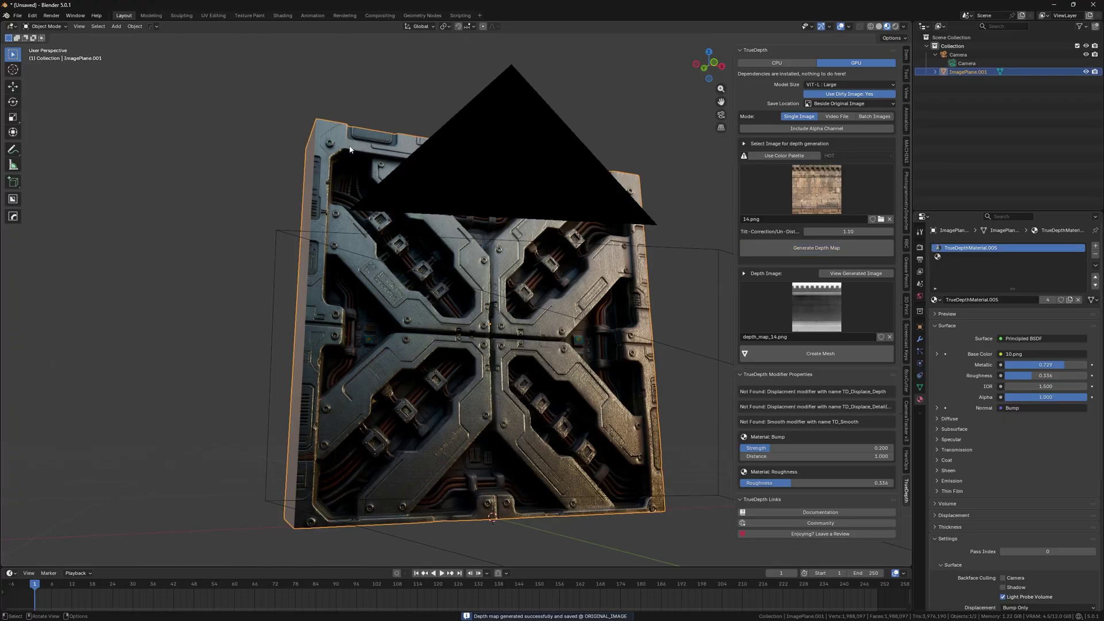
key(Delete)
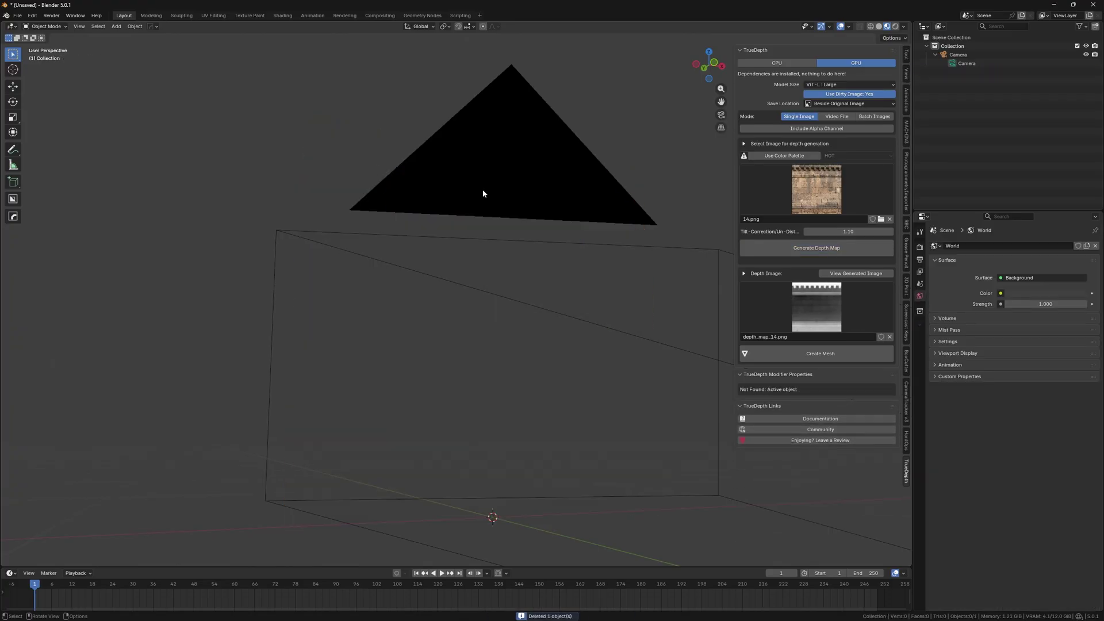
click(817, 355)
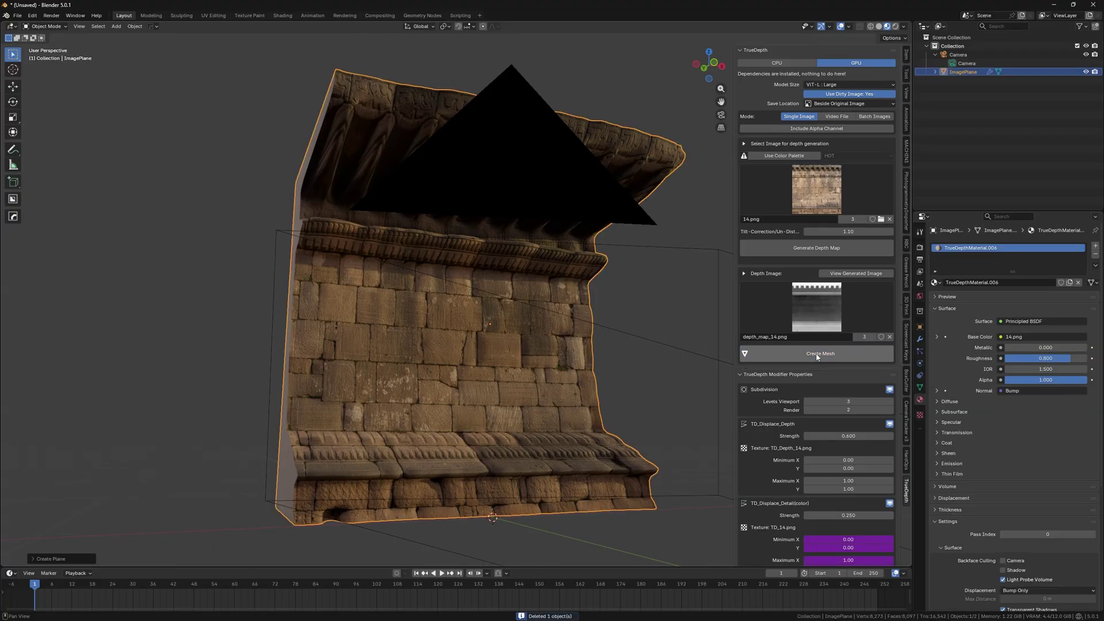
click(864, 403)
key(Return)
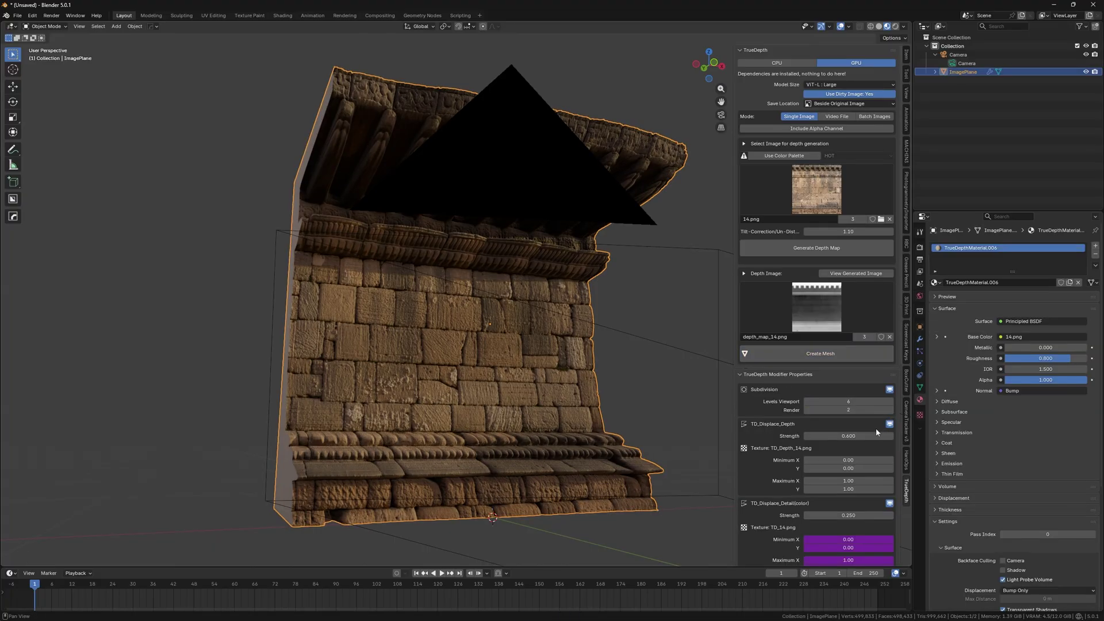
Set the wall's depth strength to 0.2 and detail strength to 0.03.
drag(862, 436, 862, 436)
text(0.2)
key(Return)
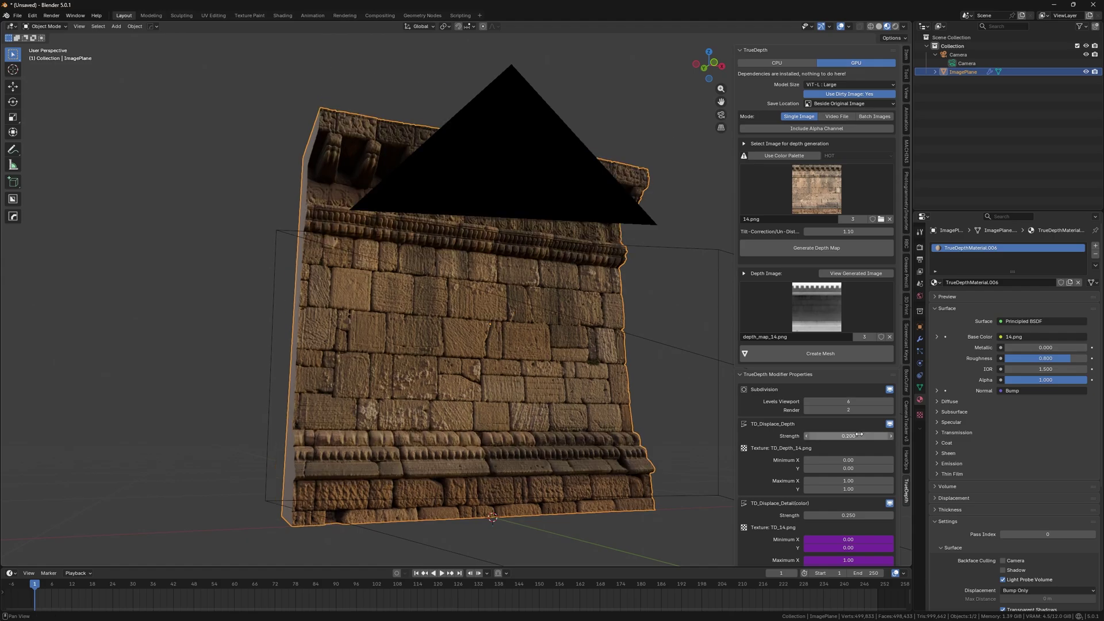
click(889, 504)
click(889, 504)
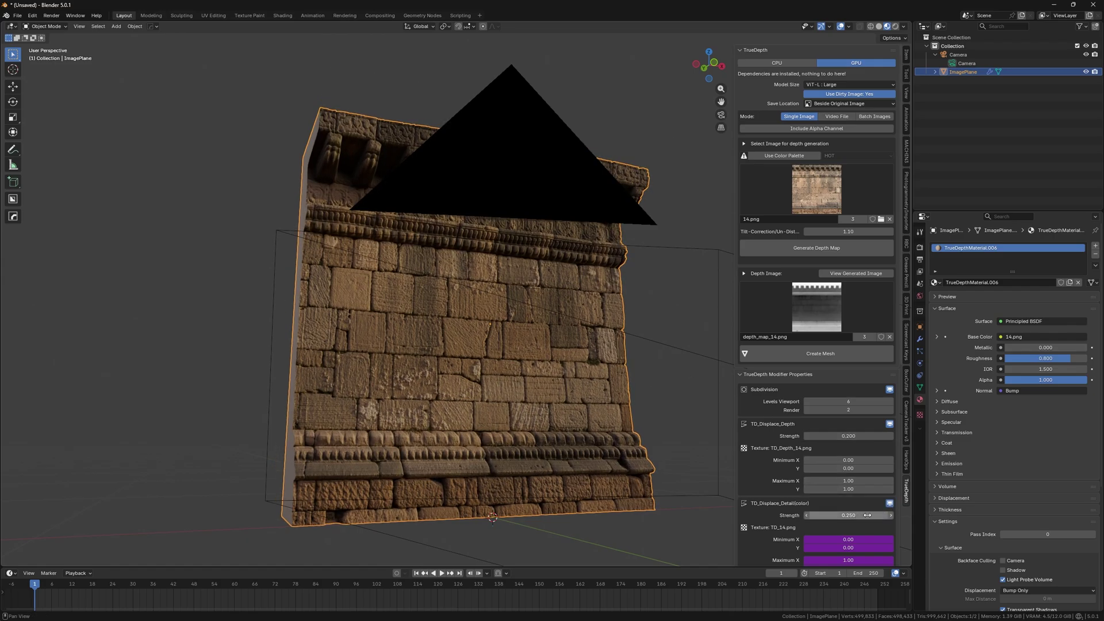
click(853, 516)
key(Return)
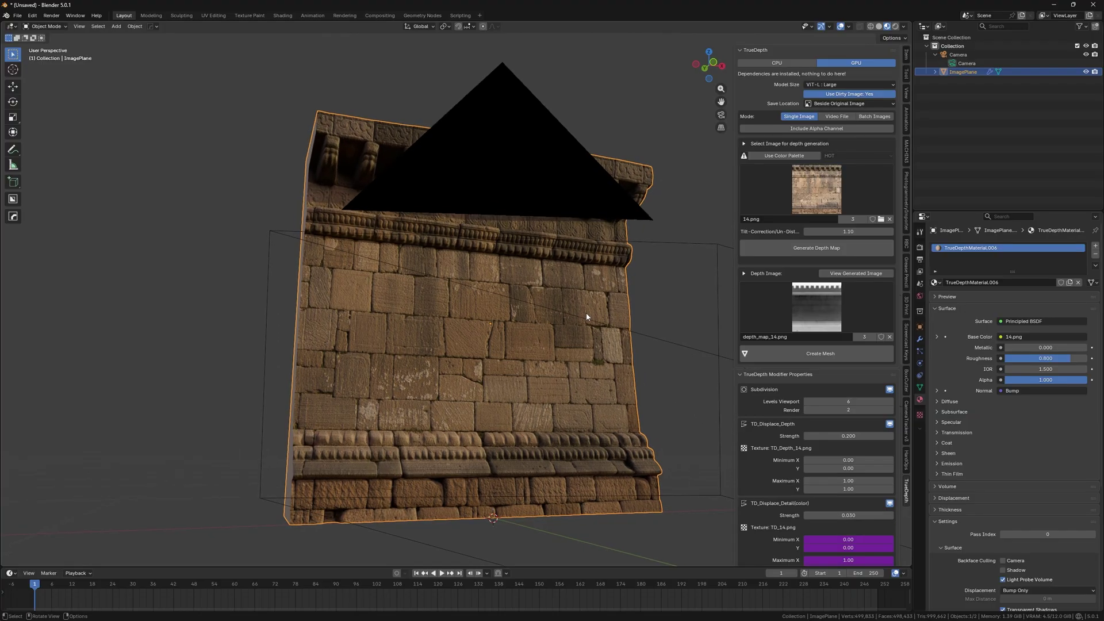
View the wall through the camera, then at an angle in a maximized 3D view.
key(KP_0)
middle_drag(535, 263, 477, 345)
key(ctrl+space)
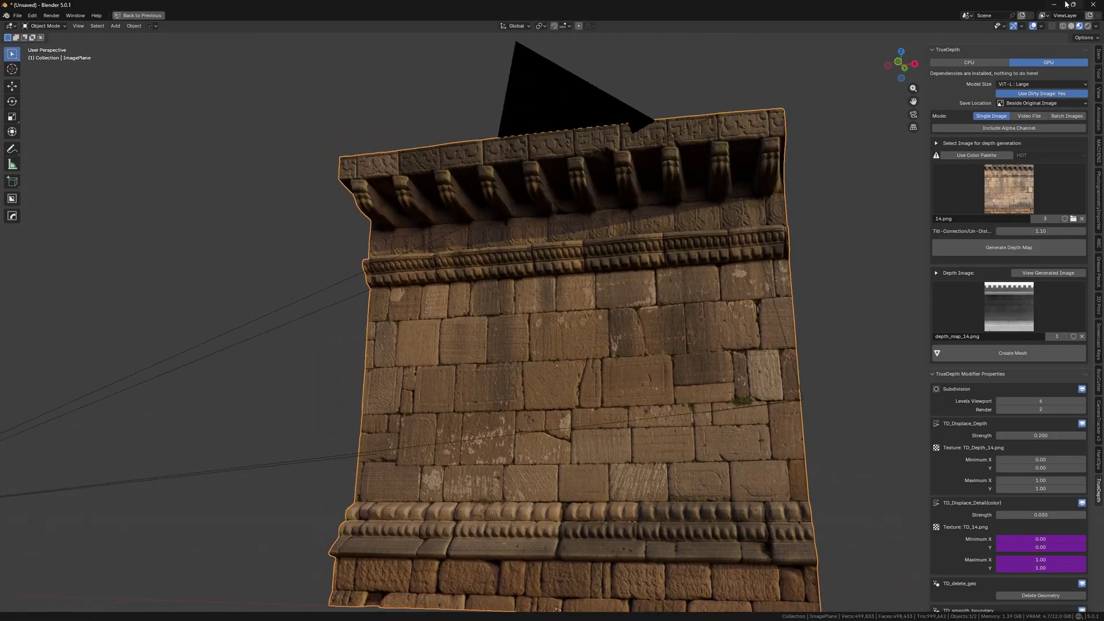
Inspect the wall's cornices and block relief without overlays or sidebar, in Solid and Material Preview.
click(1032, 27)
mouse_move(466, 253)
middle_down()
mouse_move(438, 210)
mouse_move(417, 225)
mouse_move(493, 234)
mouse_move(482, 222)
mouse_move(486, 260)
middle_up()
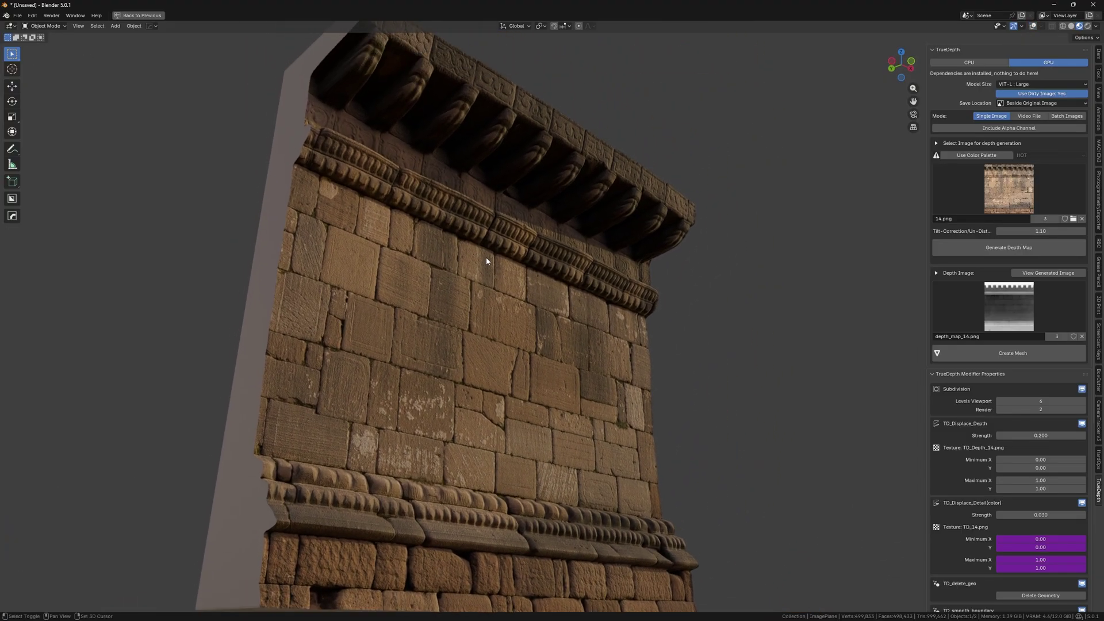
scroll(487, 260, up, 6)
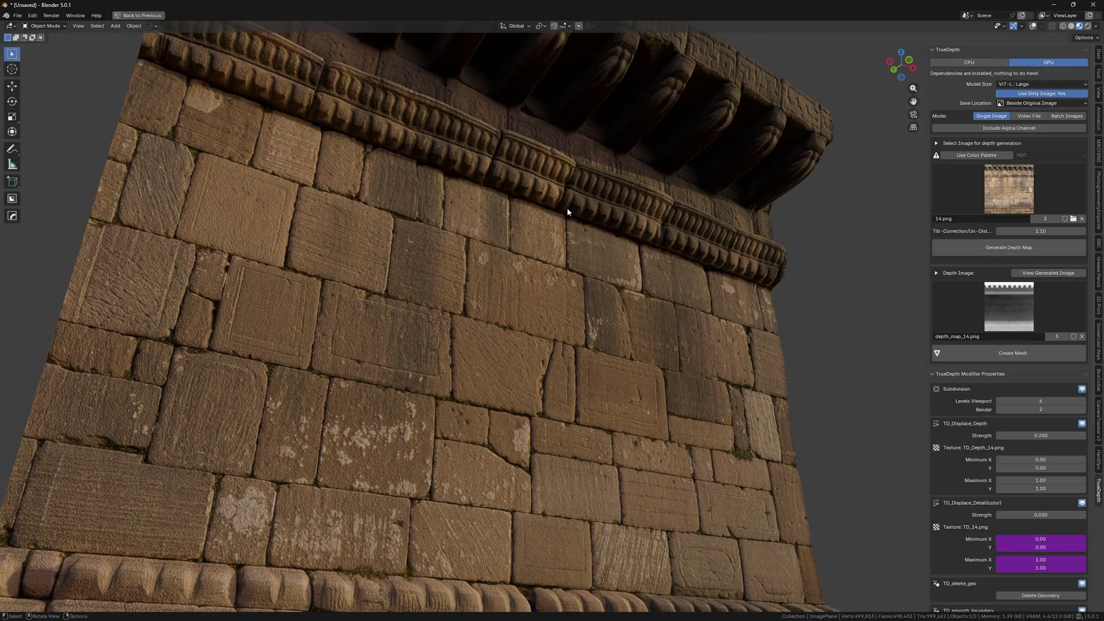
key(n)
middle_drag(571, 209, 521, 380)
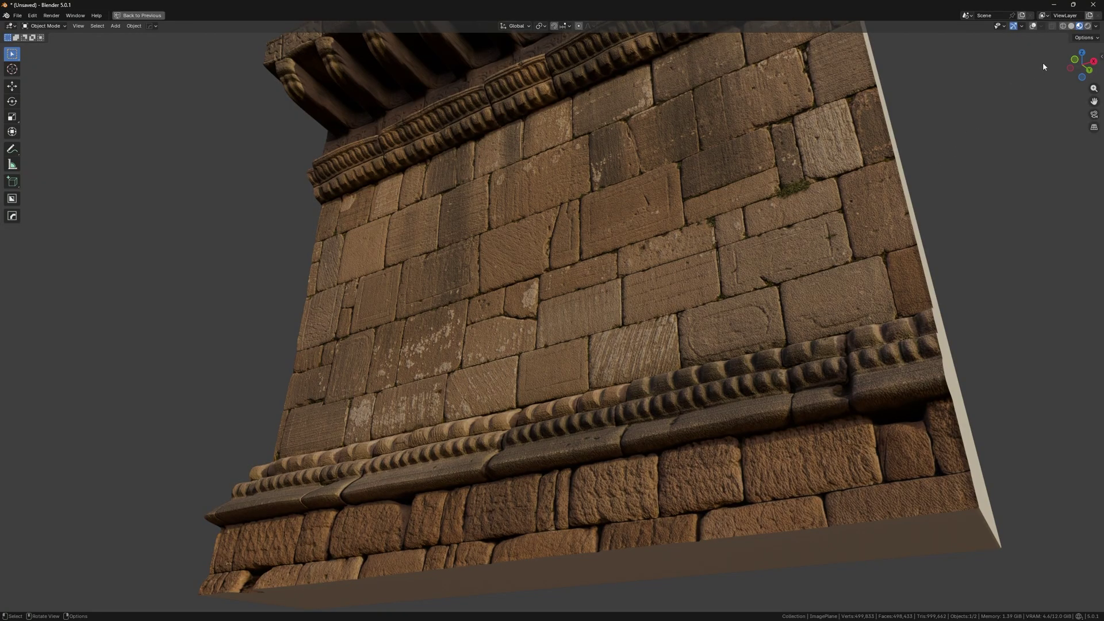
click(1071, 27)
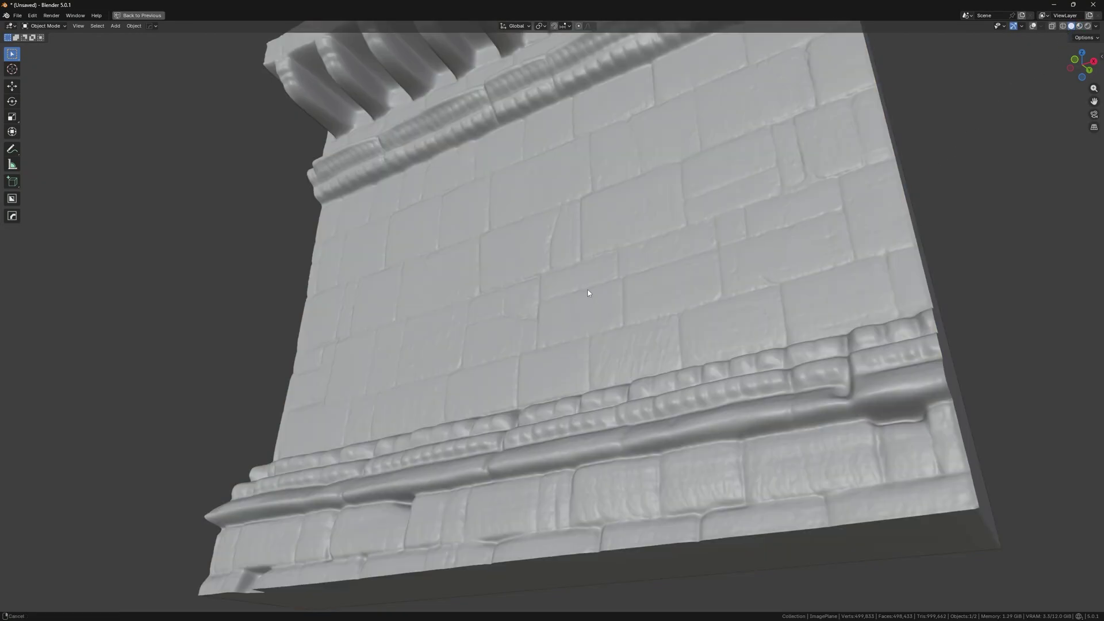
middle_drag(588, 293, 520, 282)
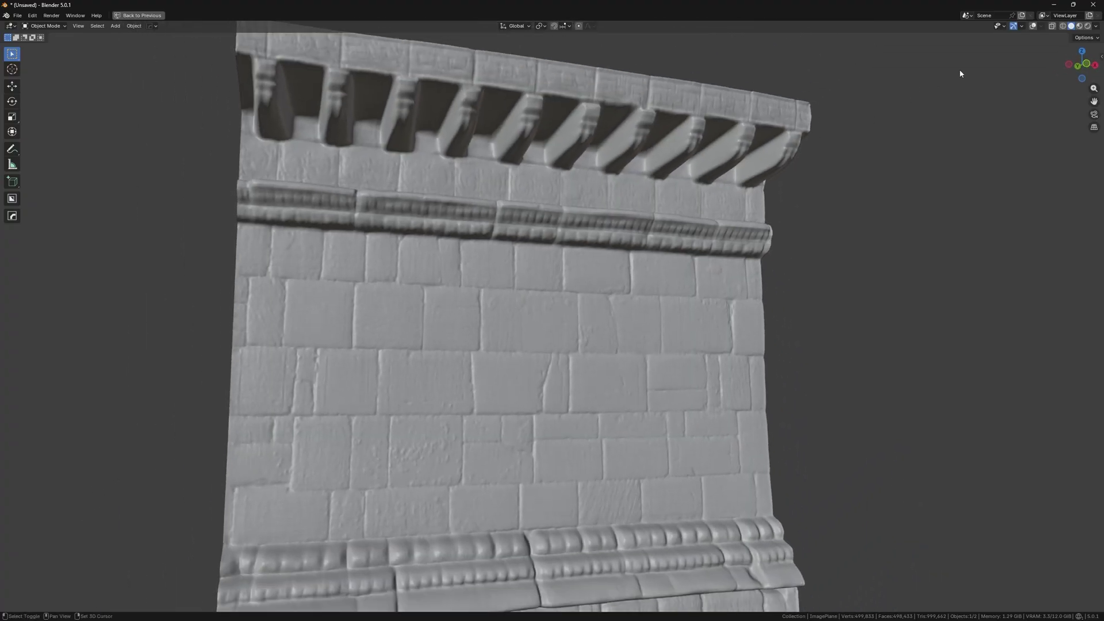
click(1079, 26)
middle_drag(1080, 28, 1101, 44)
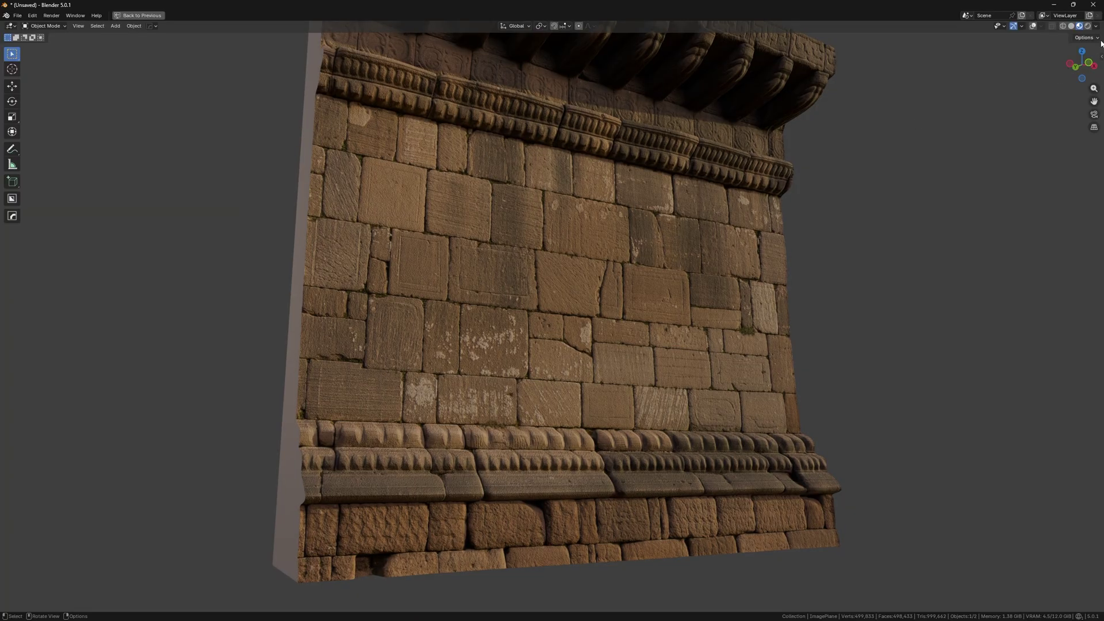
Preview the wall in Rendered shading with the environment lighting rotated to 134°.
click(1086, 26)
click(1095, 26)
mouse_move(1032, 120)
mouse_down()
mouse_move(1009, 120)
mouse_move(1043, 119)
mouse_move(994, 119)
mouse_move(1016, 138)
mouse_move(1020, 176)
mouse_up()
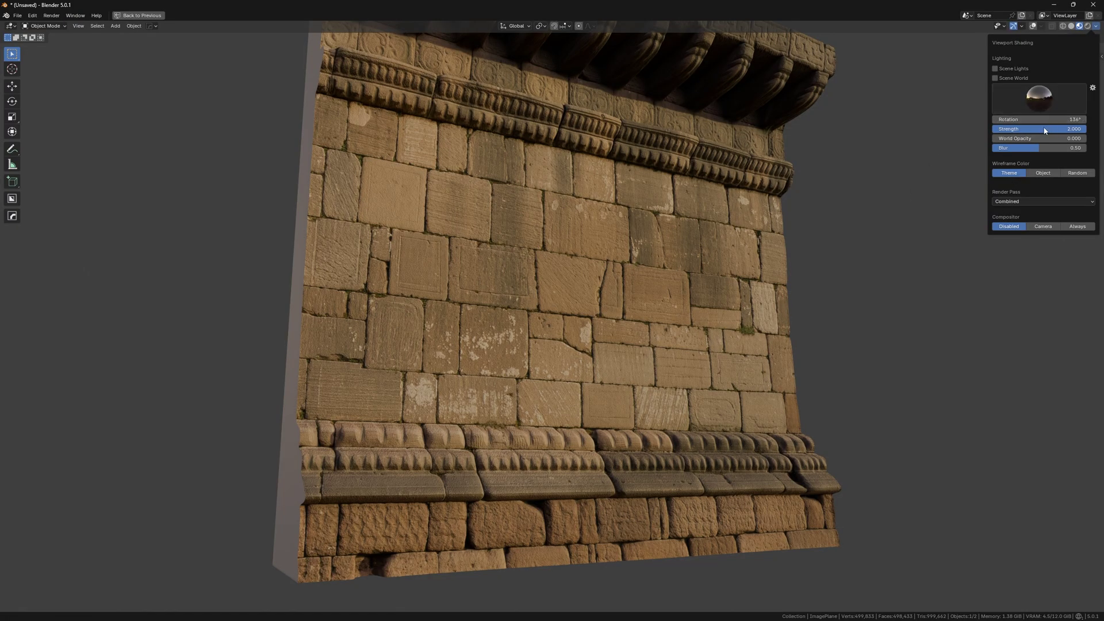
mouse_move(743, 247)
middle_down()
mouse_move(678, 236)
mouse_move(687, 267)
mouse_move(698, 266)
middle_up()
Restore overlays, the TrueDepth sidebar and the normal editor layout.
click(1034, 26)
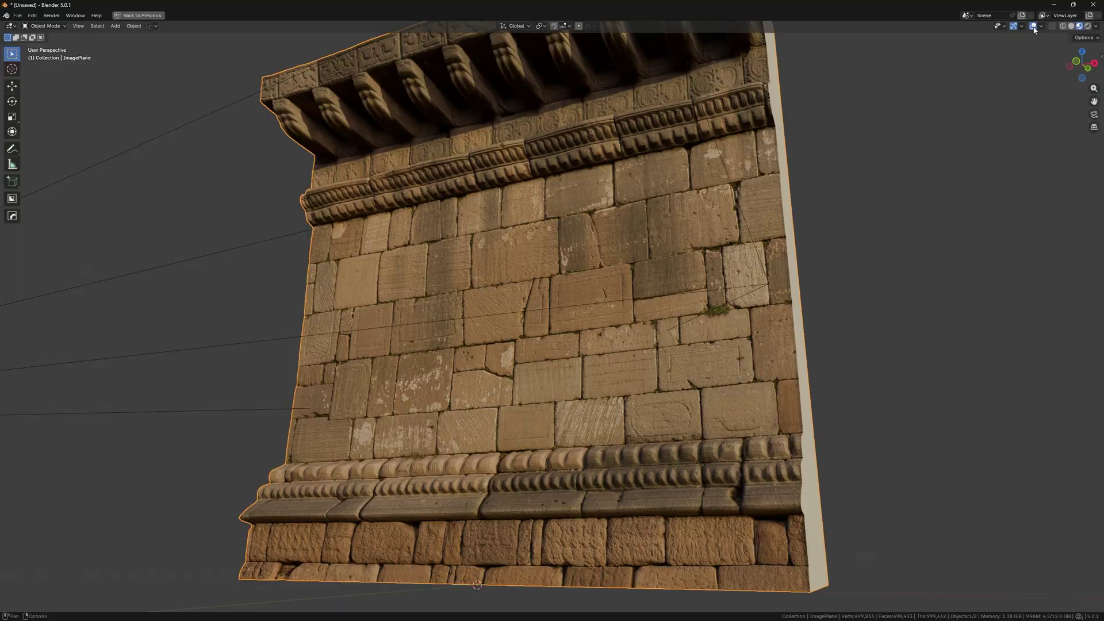
key(n)
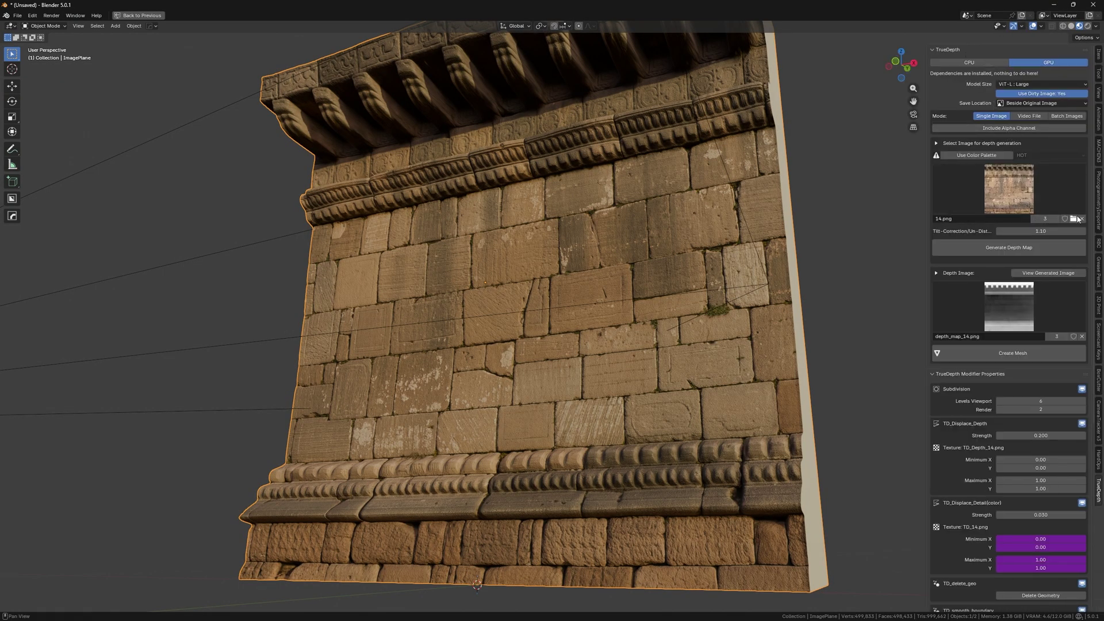
key(ctrl+space)
Browse 3D Candidates, pick TCom_RockBlocky0007_2_XL.jpg, and bring up that folder in Explorer.
click(881, 220)
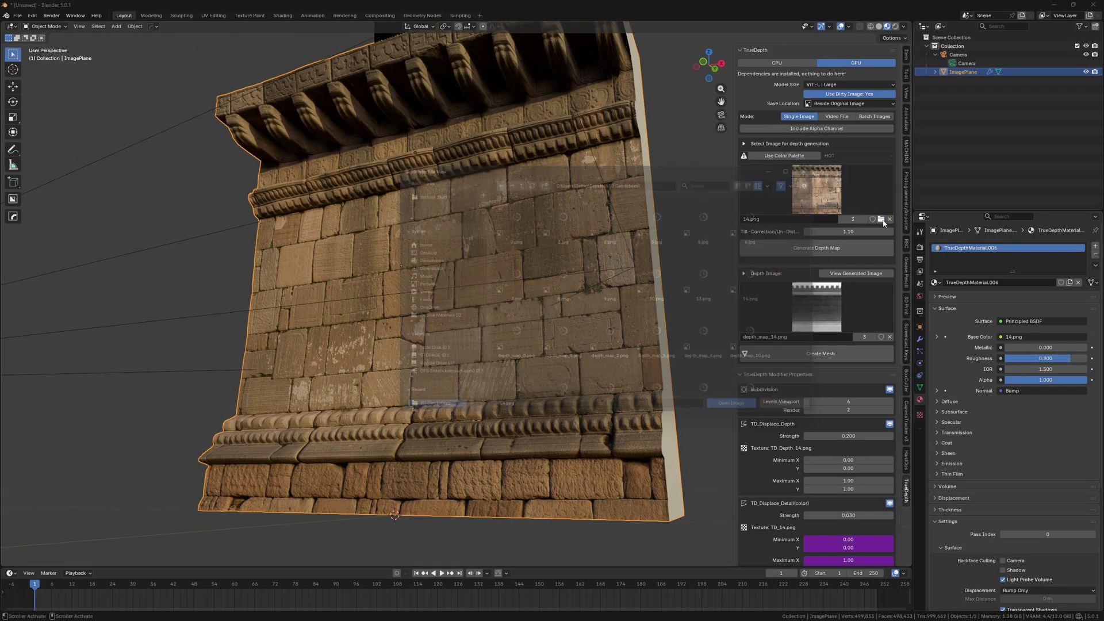
scroll(709, 292, down, 1)
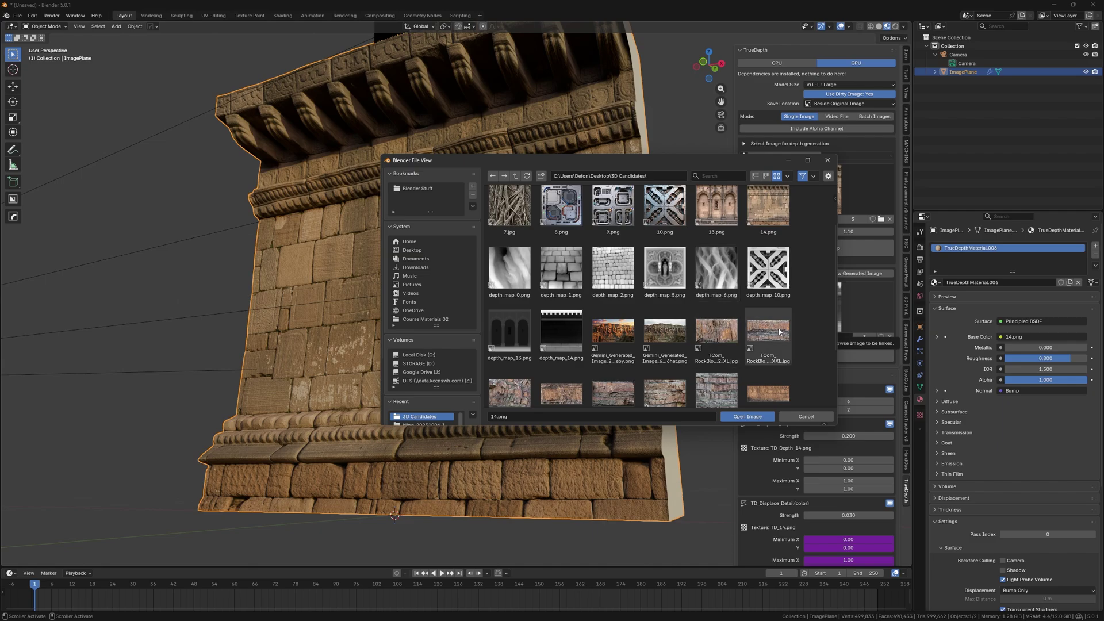
right_click(724, 338)
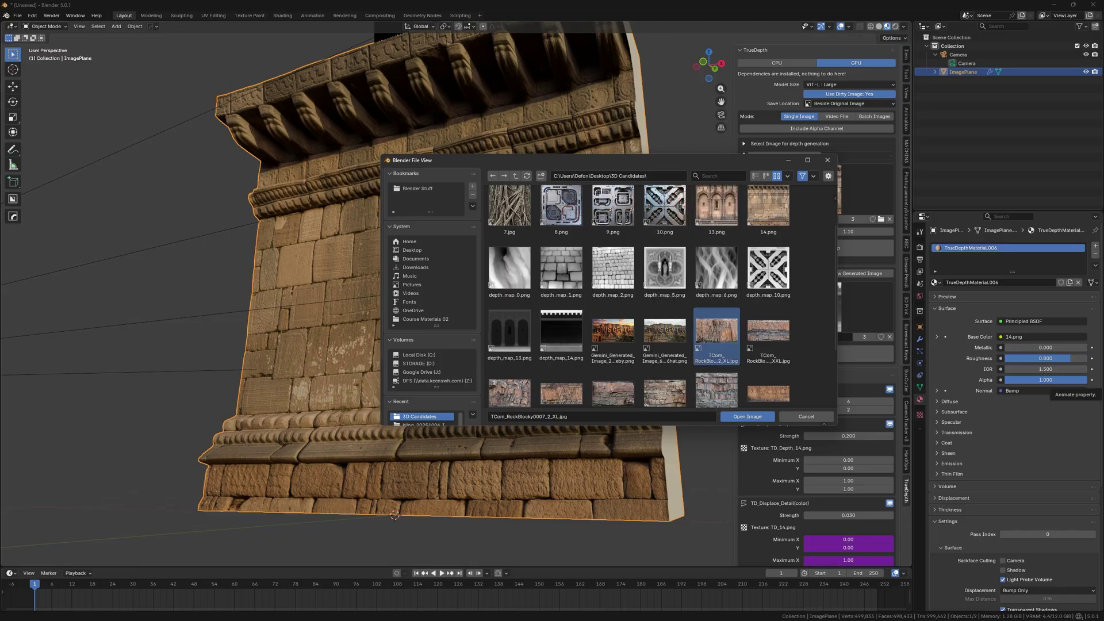
key(alt+Tab)
key(Tab)
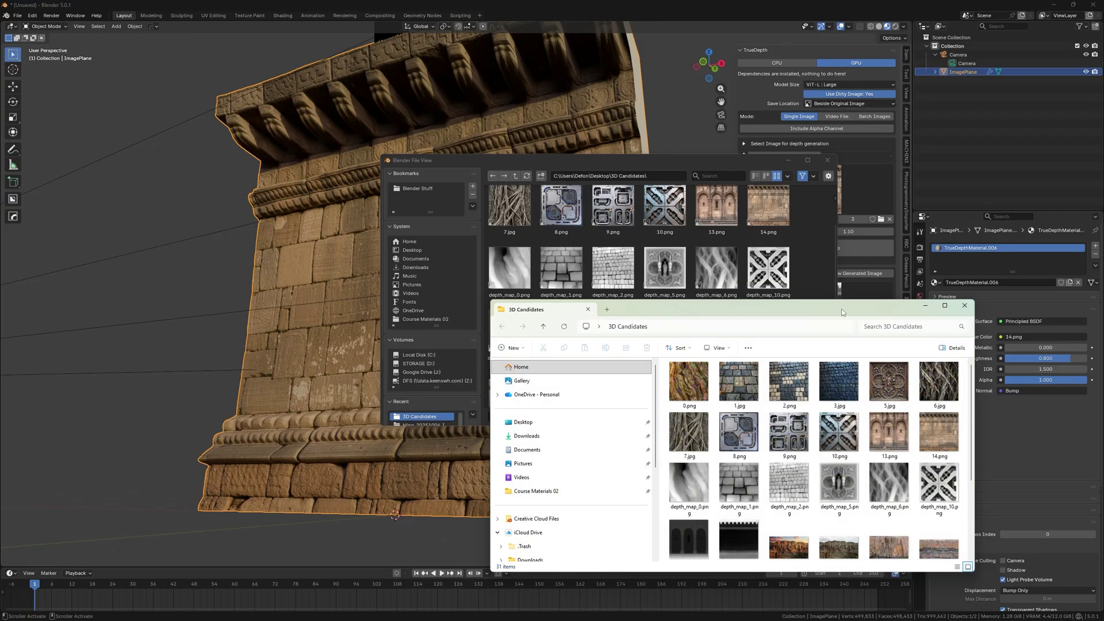
Preview the TCom_RockBlocky0007_2_XL and 0008_2_XL photos full size, then return to Blender's browser.
drag(841, 312, 702, 190)
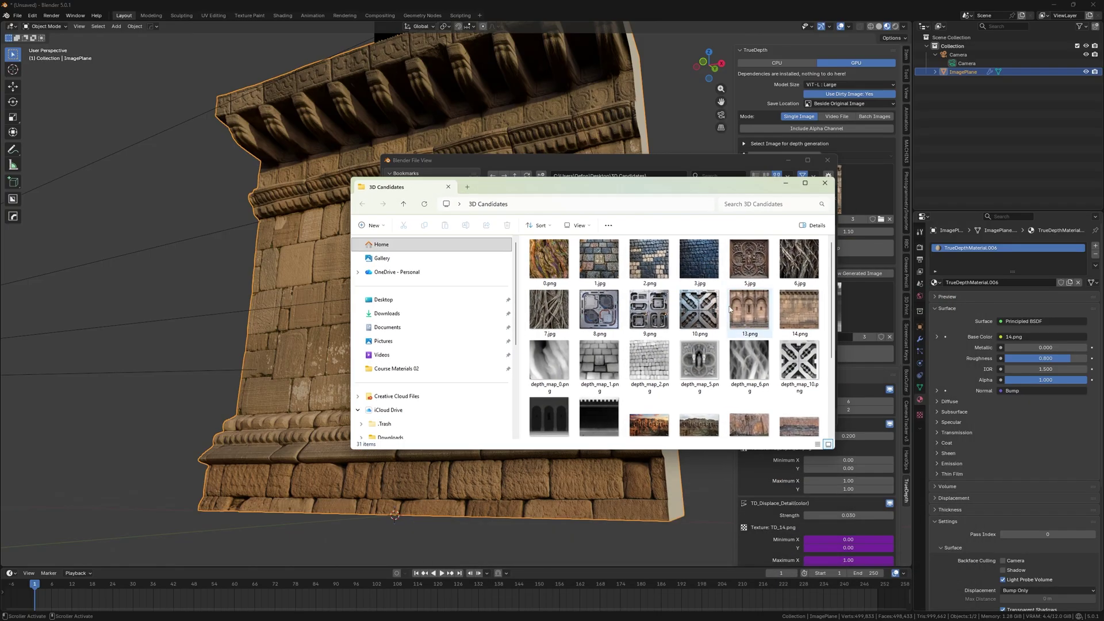
scroll(759, 342, down, 3)
click(762, 345)
click(706, 348)
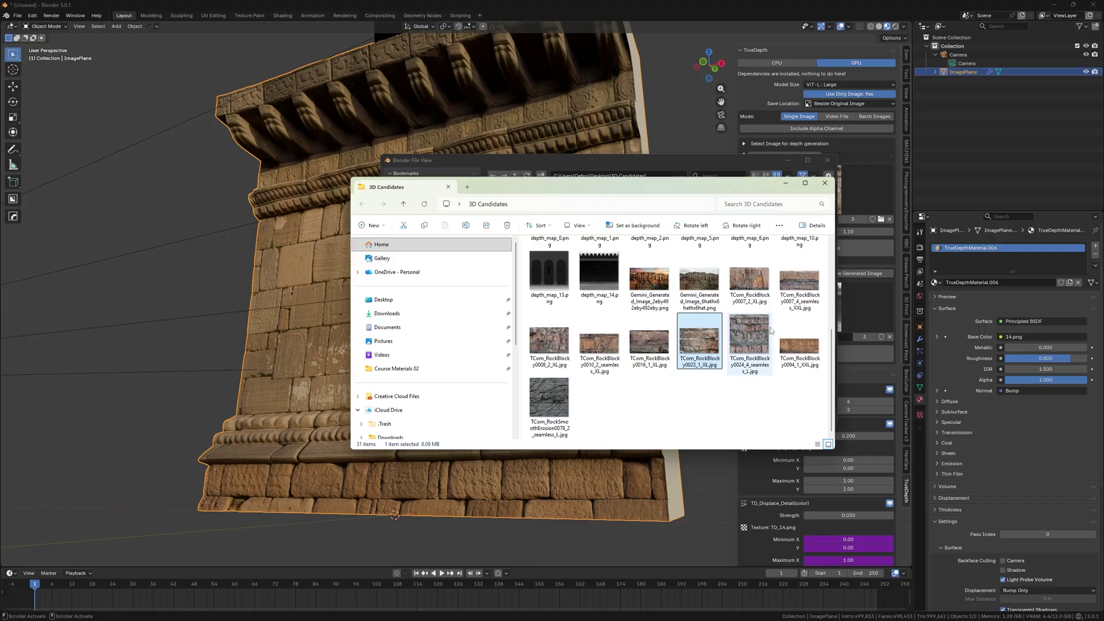
click(754, 282)
double_click(749, 279)
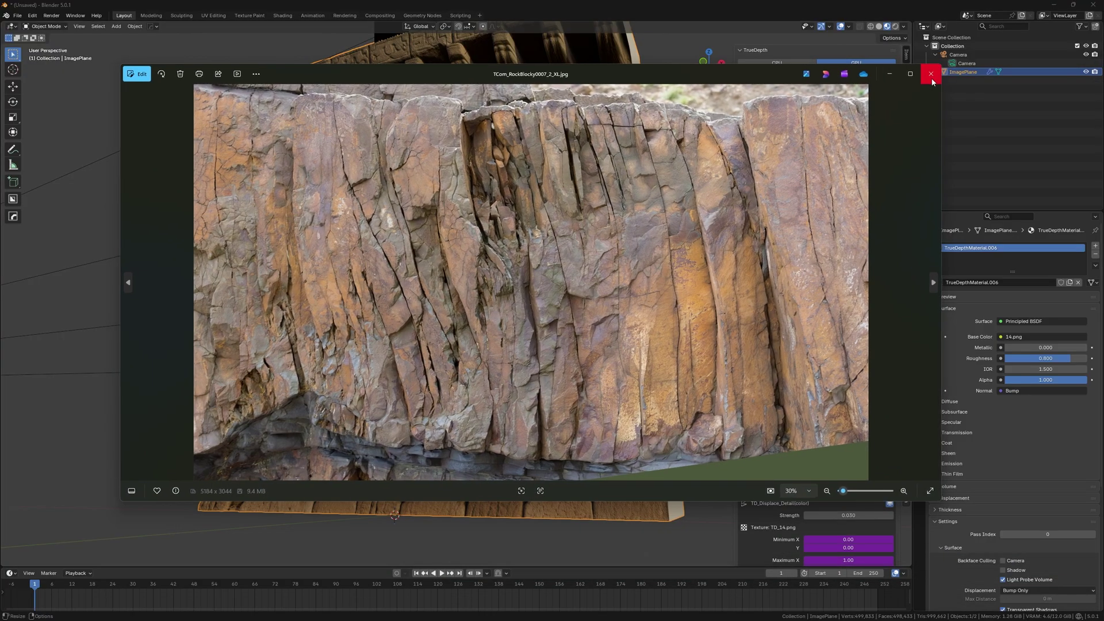
click(931, 81)
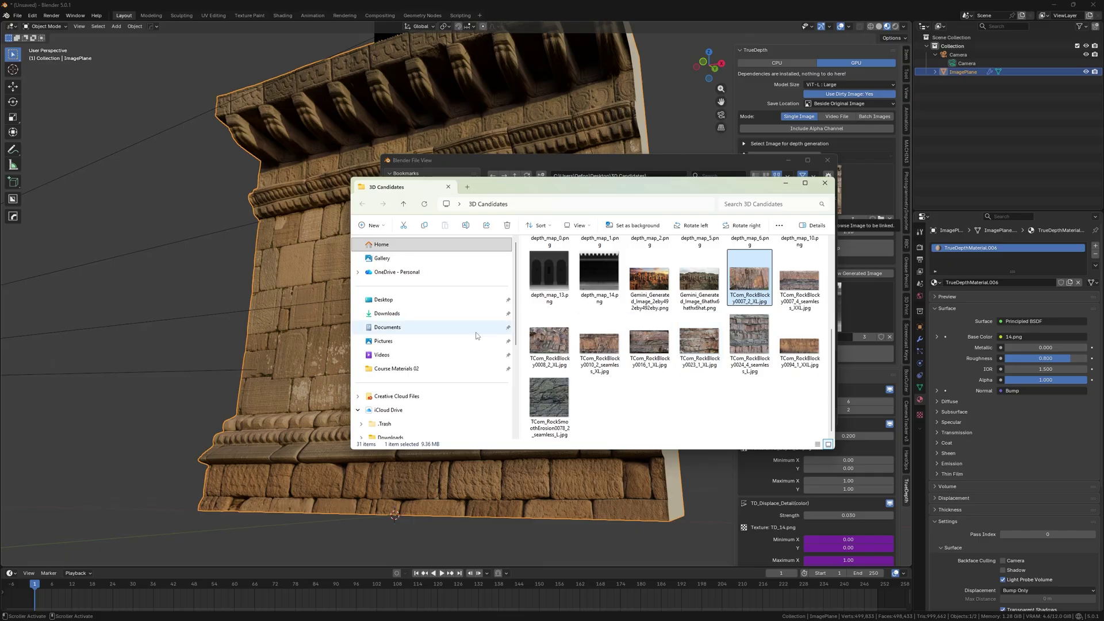
double_click(540, 340)
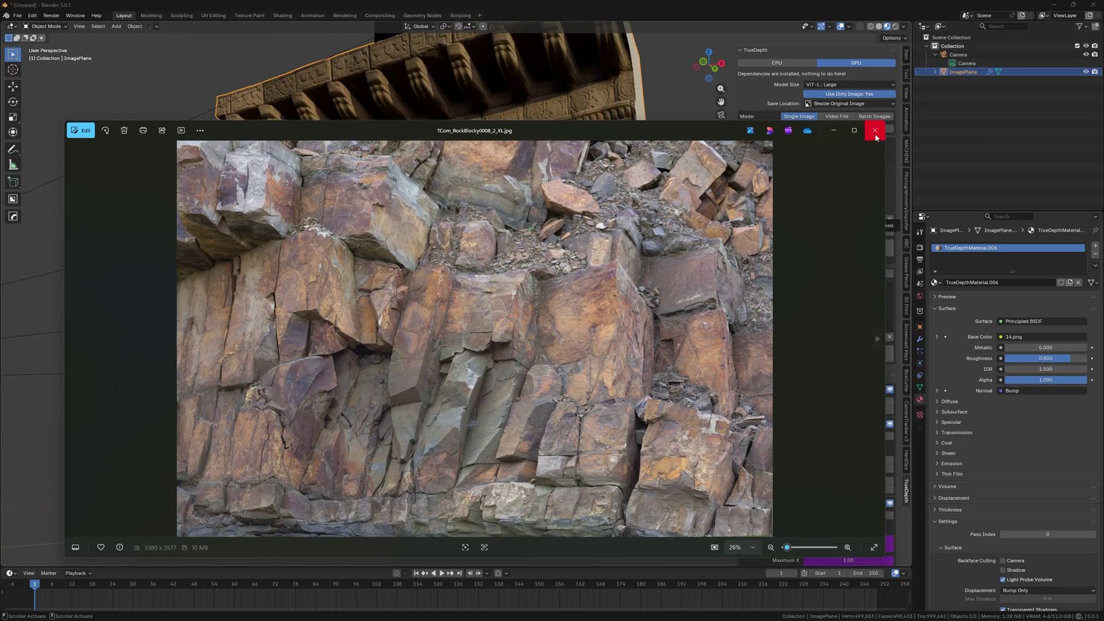
click(874, 130)
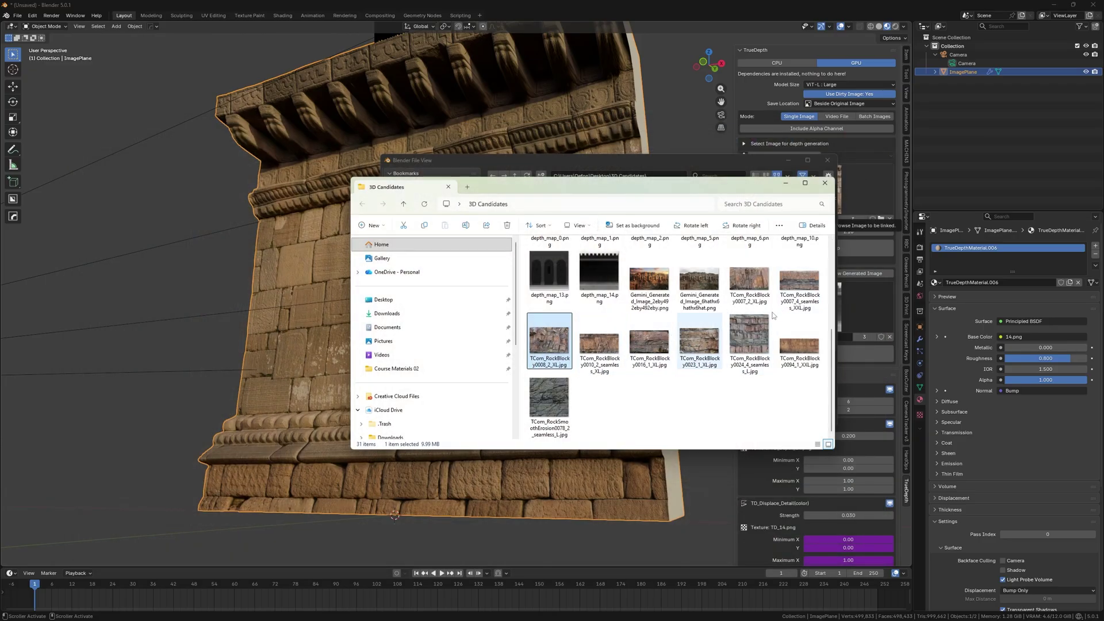
click(884, 136)
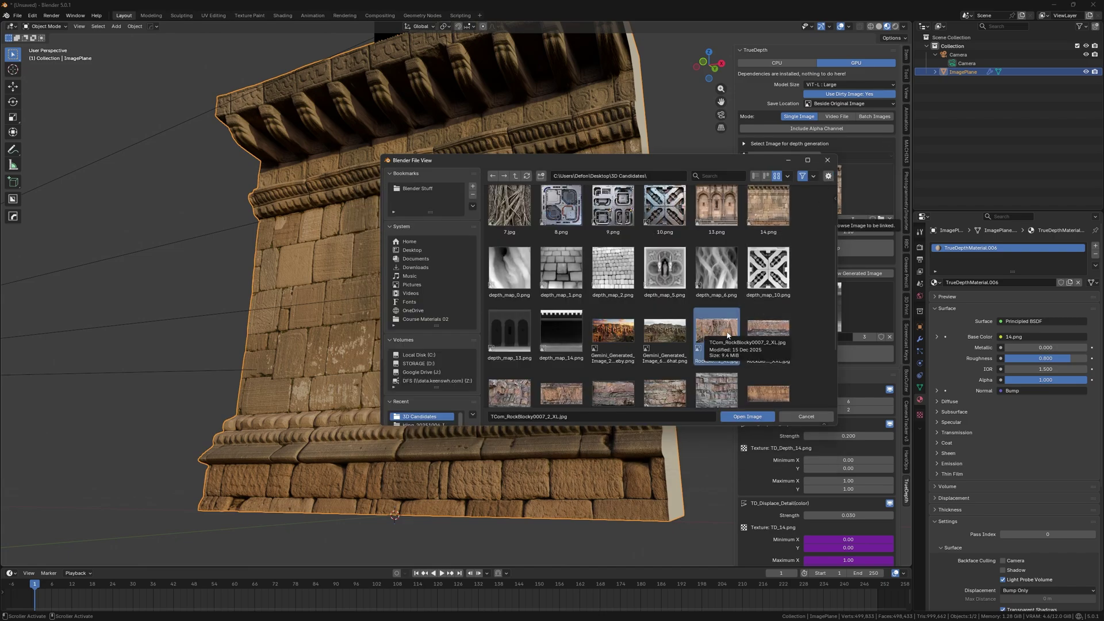
Load TCom_RockBlocky0008_2_XL.jpg as the depth source and delete the stone wall mesh.
scroll(732, 332, down, 1)
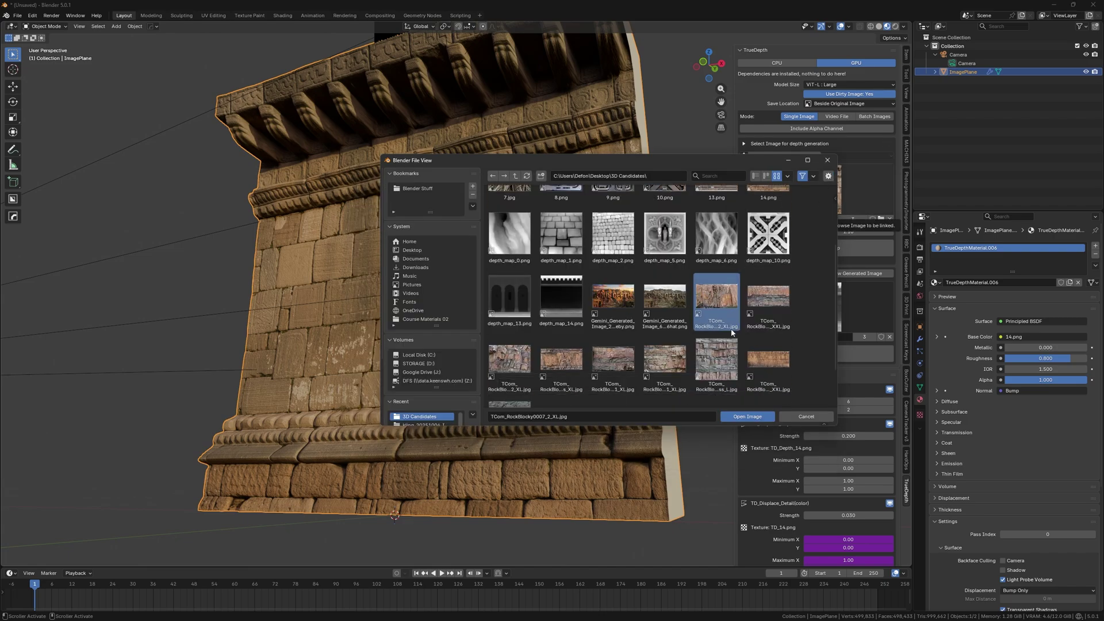
double_click(509, 363)
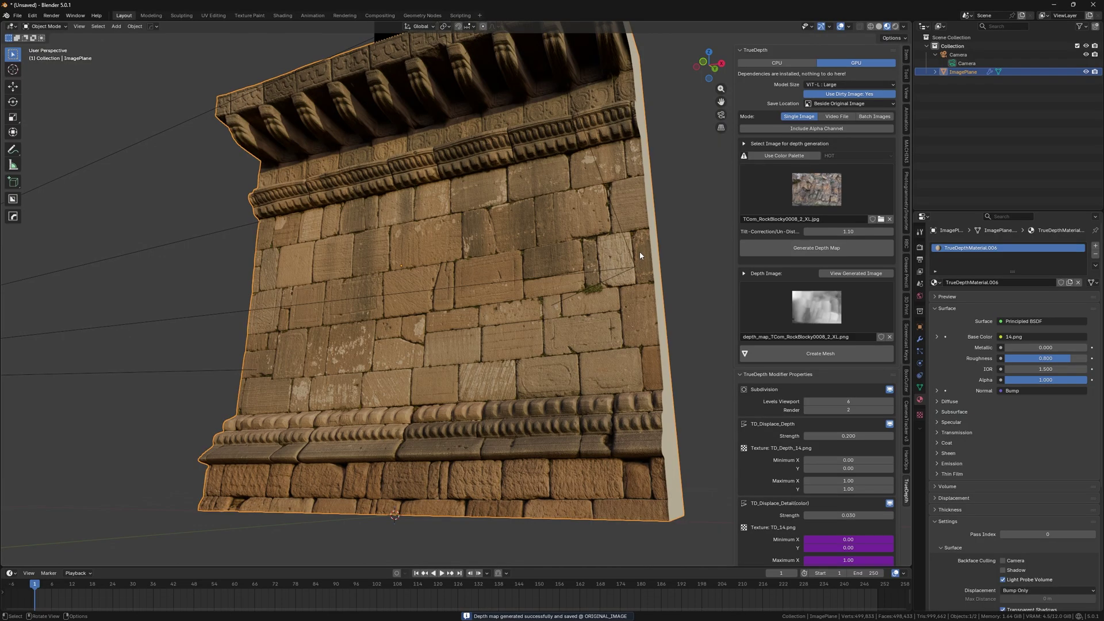
key(Delete)
shift+middle_drag(640, 250, 768, 334)
Create the rock mesh from its depth map, hide overlays, and set viewport subdivision to 7.
click(770, 353)
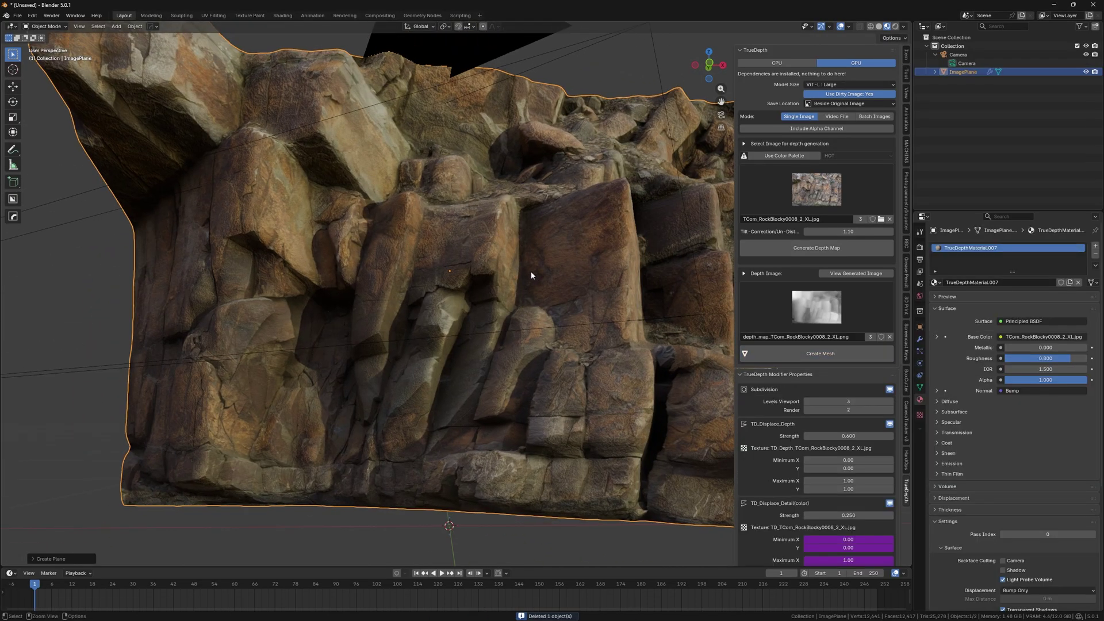
middle_drag(531, 275, 505, 313)
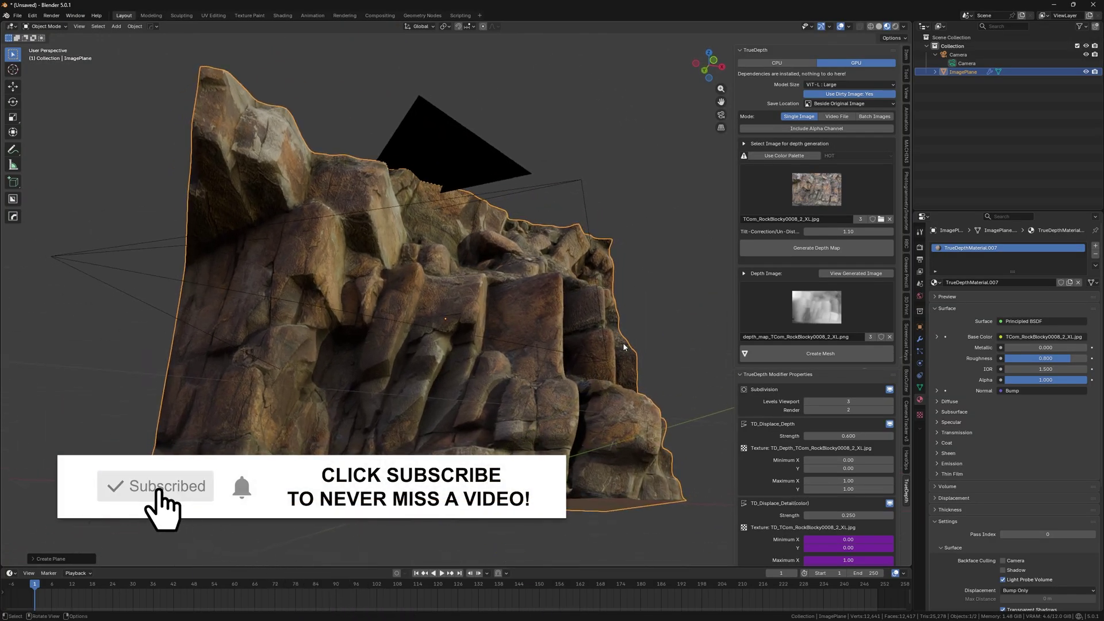
click(839, 27)
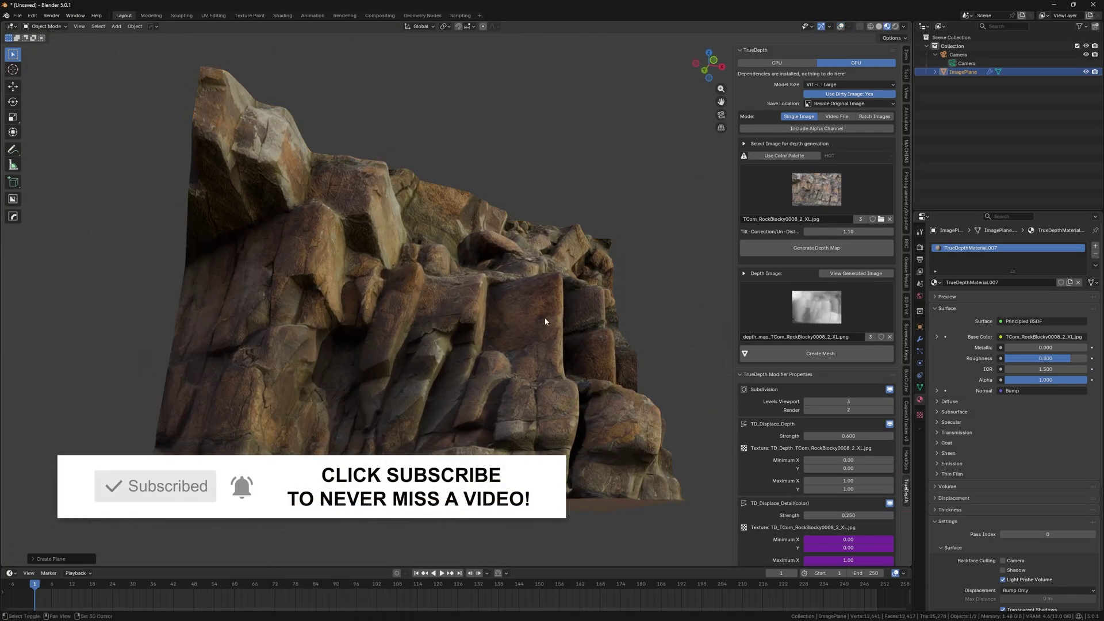
middle_drag(544, 317, 517, 322)
click(848, 401)
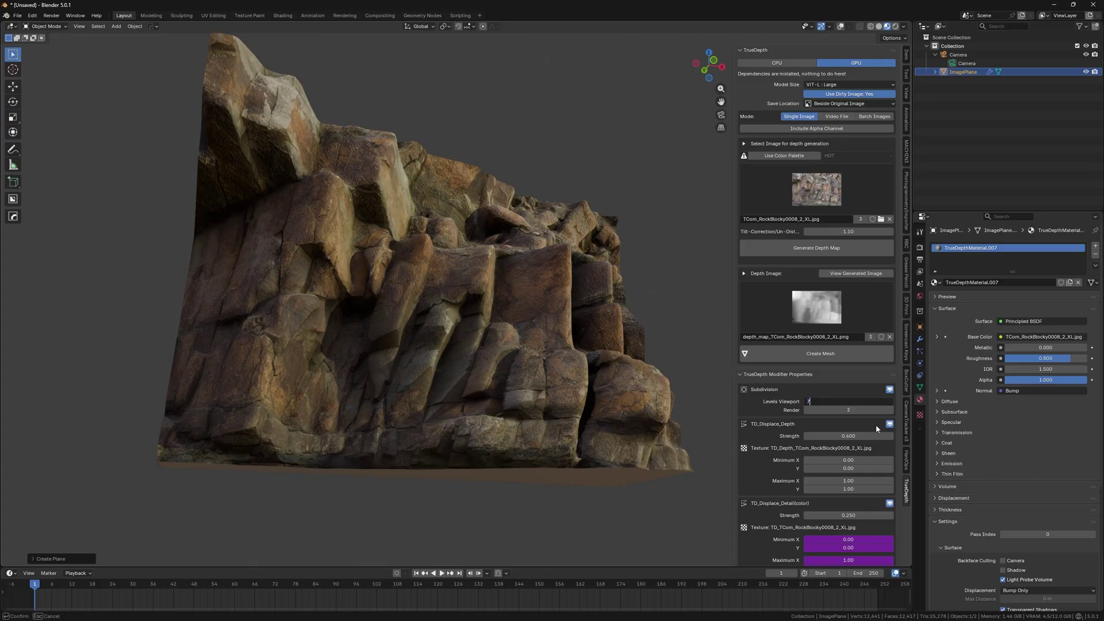
text(7)
key(Return)
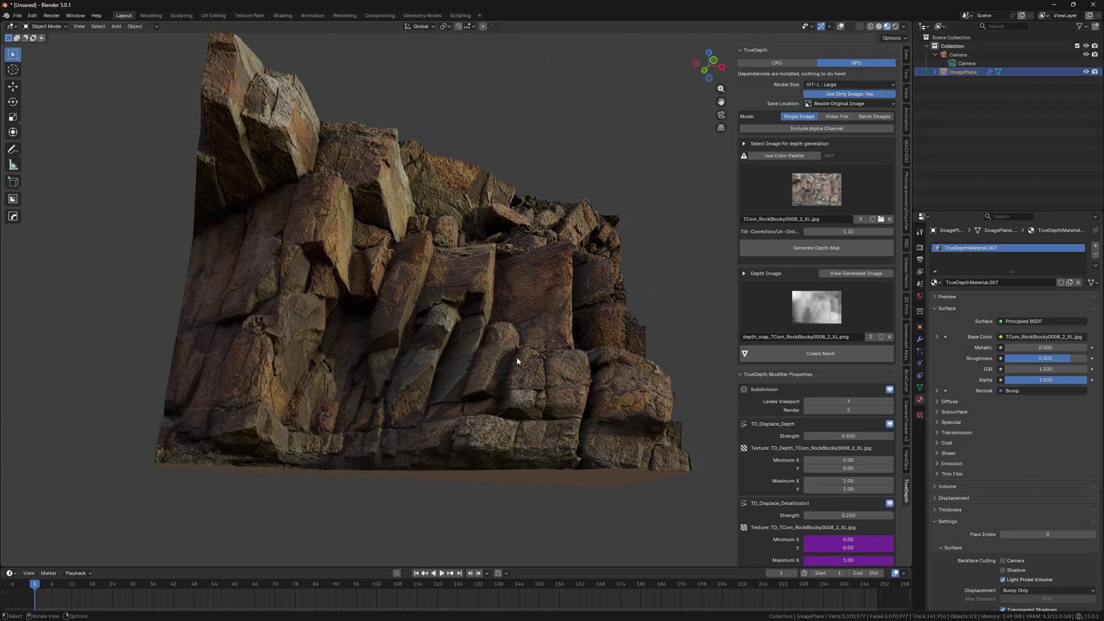
middle_drag(516, 356, 555, 363)
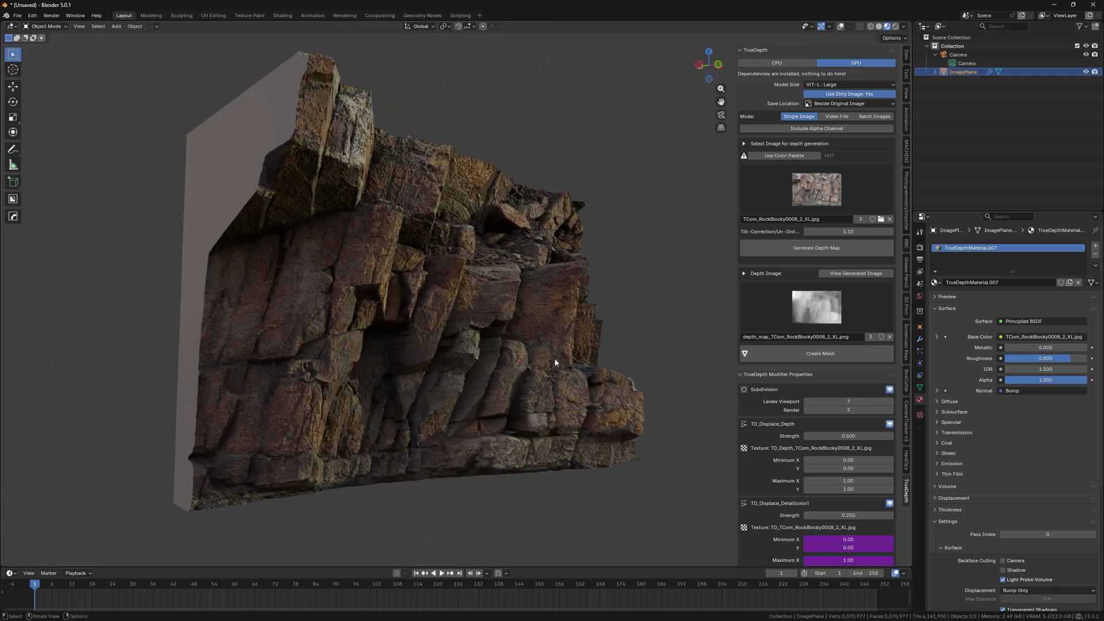
Inspect the rock in maximized Solid shading, trying detail strength 0.03 then 0.1.
click(879, 27)
key(ctrl+space)
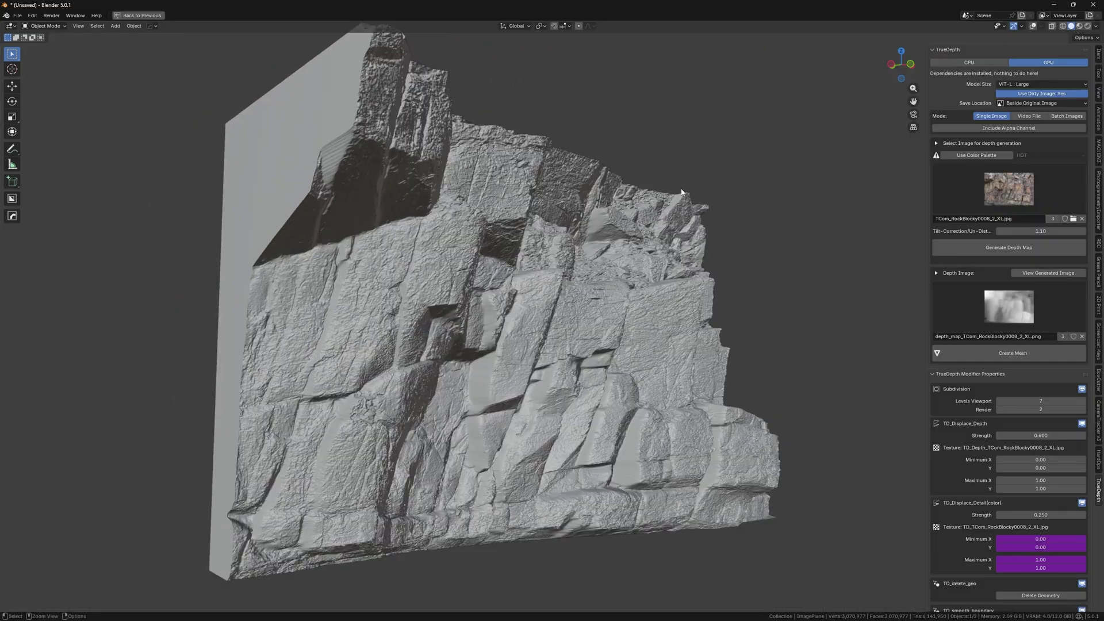
middle_drag(649, 266, 626, 249)
drag(1053, 515, 1053, 515)
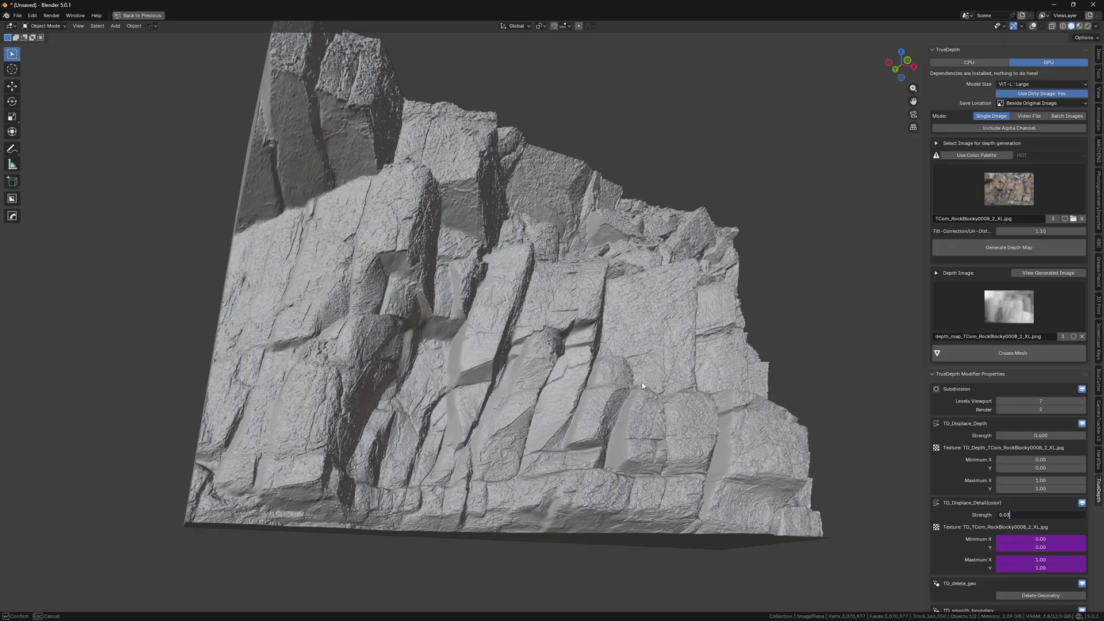
text(0.03)
key(Return)
mouse_move(613, 317)
middle_down()
mouse_move(577, 329)
mouse_move(610, 312)
middle_up()
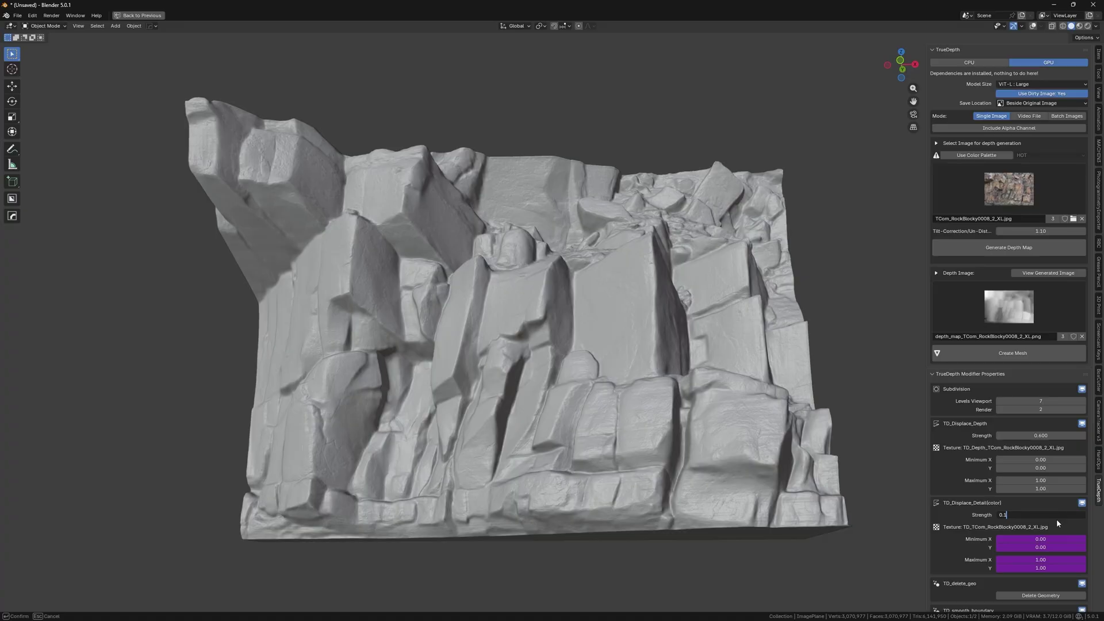
key(Return)
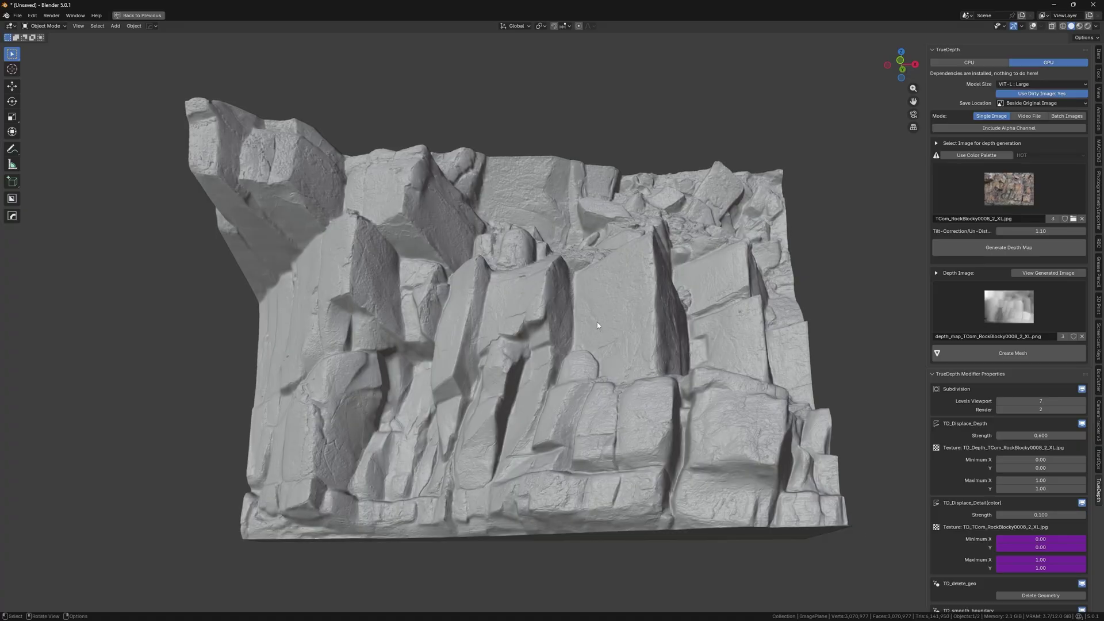
Set depth strength to 0.4 and detail strength to 0.03, back in Material Preview.
middle_drag(596, 322, 635, 320)
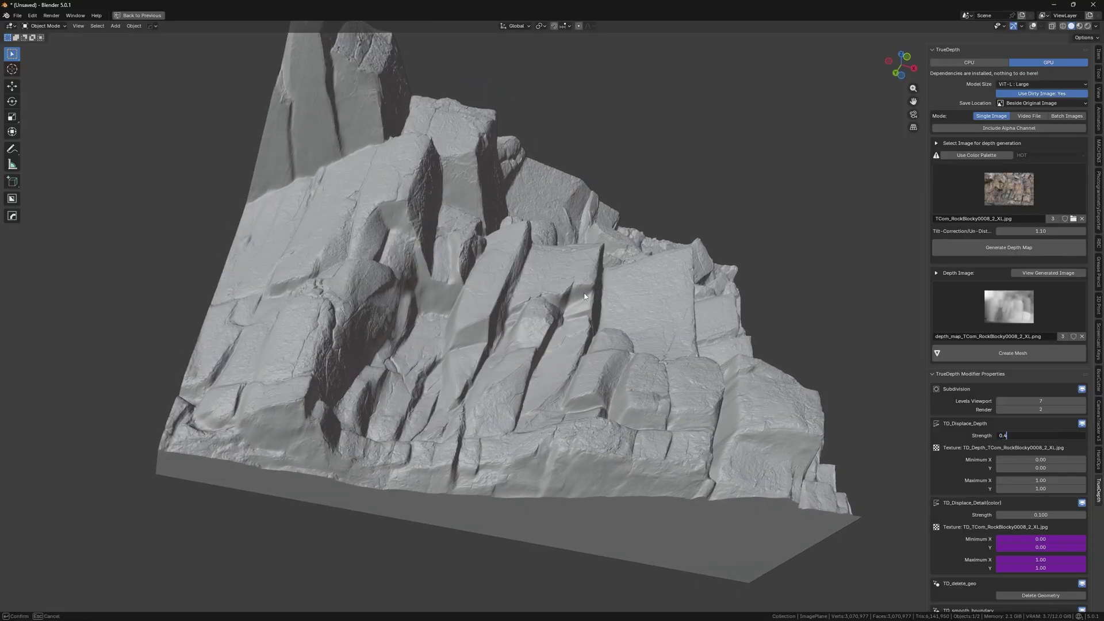
text(0.4)
key(Return)
middle_drag(591, 302, 577, 357)
click(1079, 26)
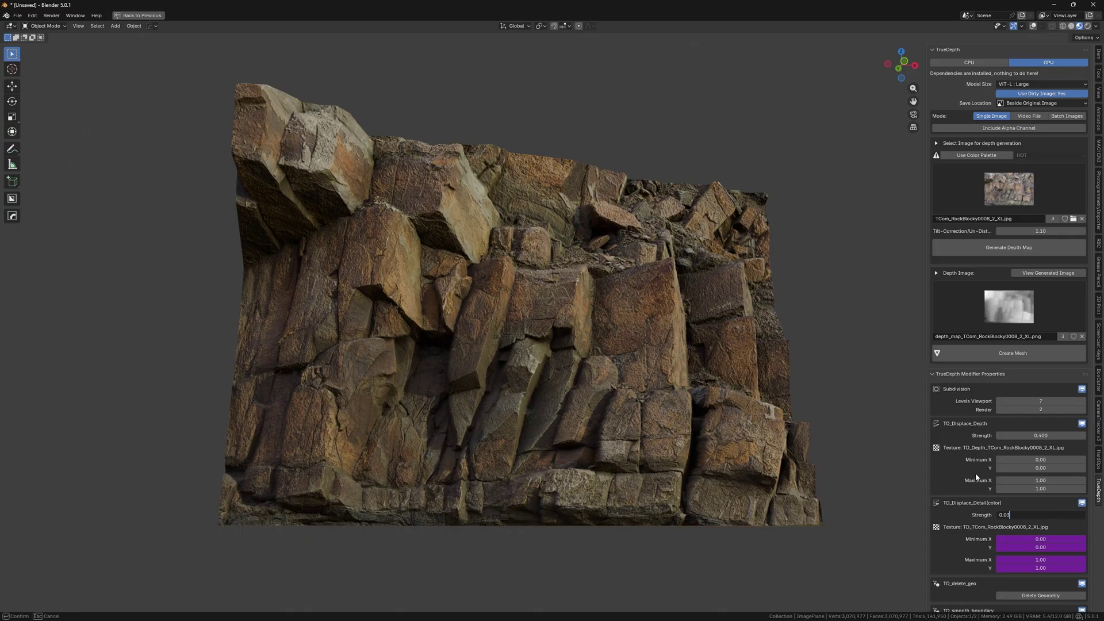
key(Return)
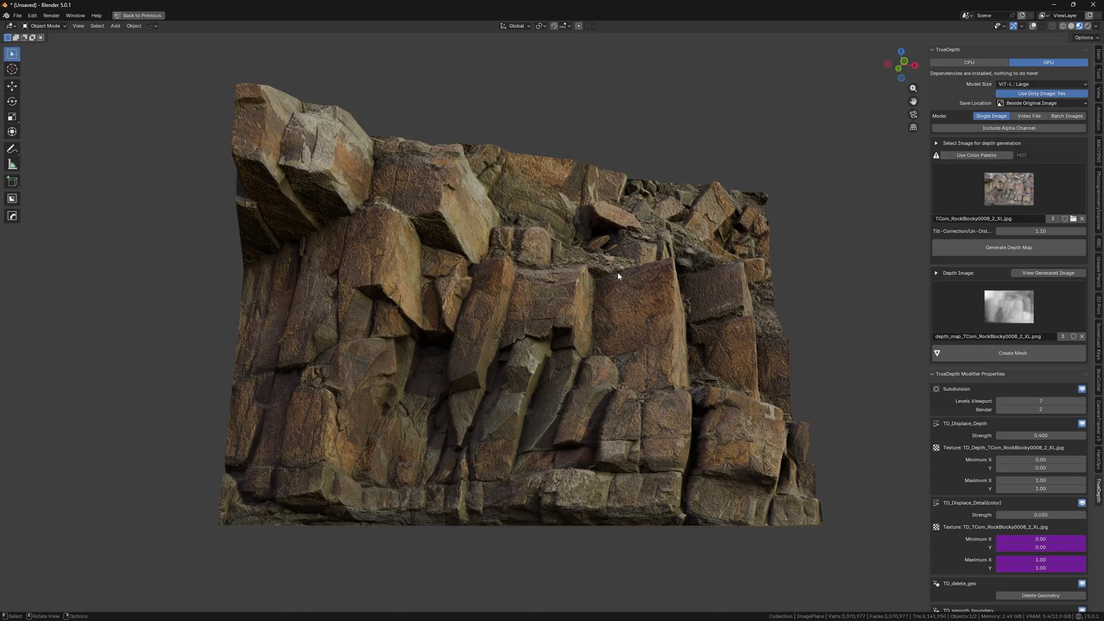
middle_drag(594, 325, 706, 255)
click(1095, 27)
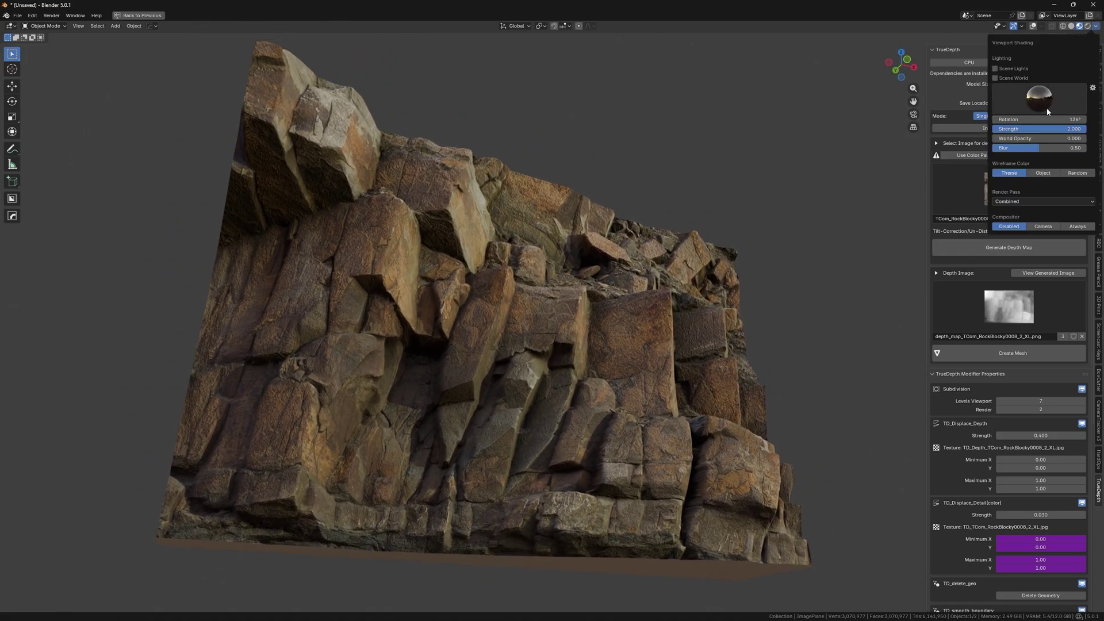
Rotate the preview lighting to 121° and zoom in close on the cliff.
mouse_move(1046, 119)
mouse_down()
mouse_move(1018, 119)
mouse_move(1064, 119)
mouse_move(1029, 119)
mouse_up()
mouse_move(408, 251)
middle_down()
mouse_move(460, 281)
mouse_move(486, 265)
mouse_move(449, 183)
mouse_move(498, 229)
mouse_move(512, 217)
mouse_move(520, 239)
mouse_move(481, 294)
mouse_move(485, 278)
mouse_move(488, 294)
mouse_move(433, 313)
mouse_move(374, 295)
mouse_move(410, 276)
mouse_move(451, 315)
mouse_move(495, 324)
mouse_move(516, 254)
mouse_move(528, 260)
mouse_move(517, 253)
mouse_move(562, 224)
mouse_move(542, 264)
mouse_move(510, 283)
mouse_move(486, 282)
mouse_move(562, 290)
mouse_move(544, 320)
mouse_move(605, 244)
middle_up()
scroll(486, 265, up, 5)
Compare the cliff in Solid and Material Preview, then delete the rock object.
click(1071, 27)
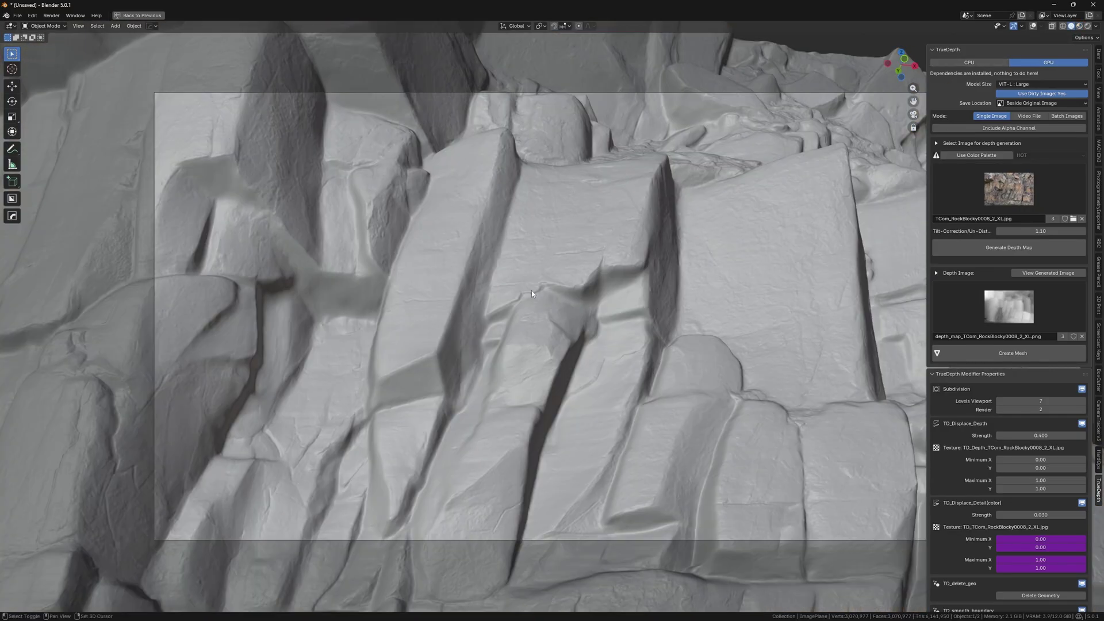
mouse_move(531, 291)
middle_down()
mouse_move(584, 288)
mouse_move(591, 306)
mouse_move(523, 325)
mouse_move(553, 312)
mouse_move(551, 357)
mouse_move(596, 346)
mouse_move(634, 225)
mouse_move(621, 281)
middle_up()
click(1079, 26)
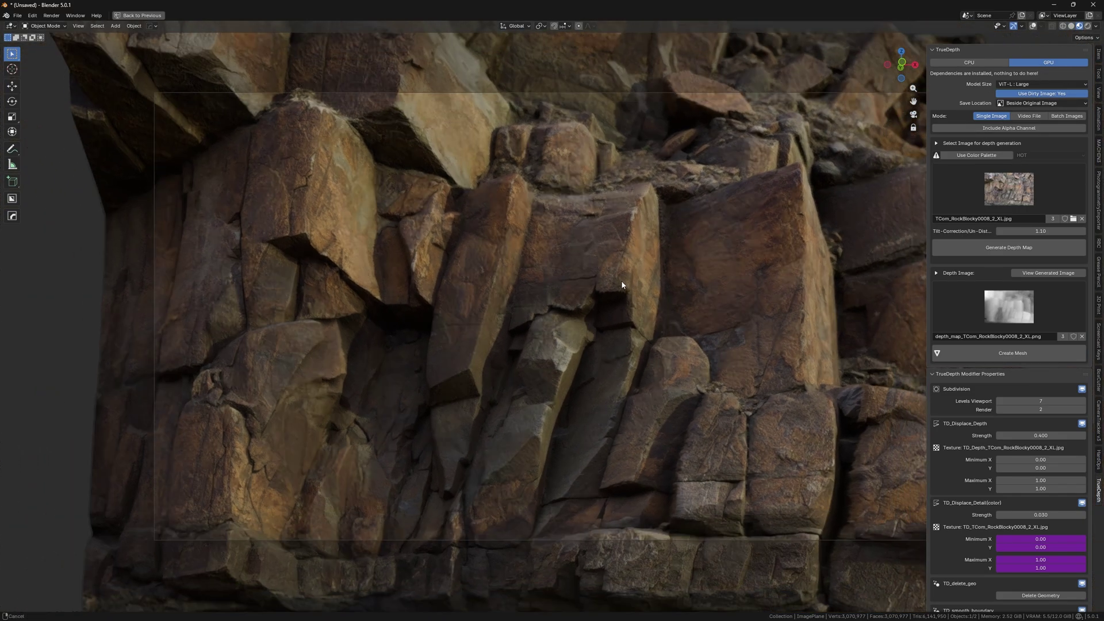
key(Delete)
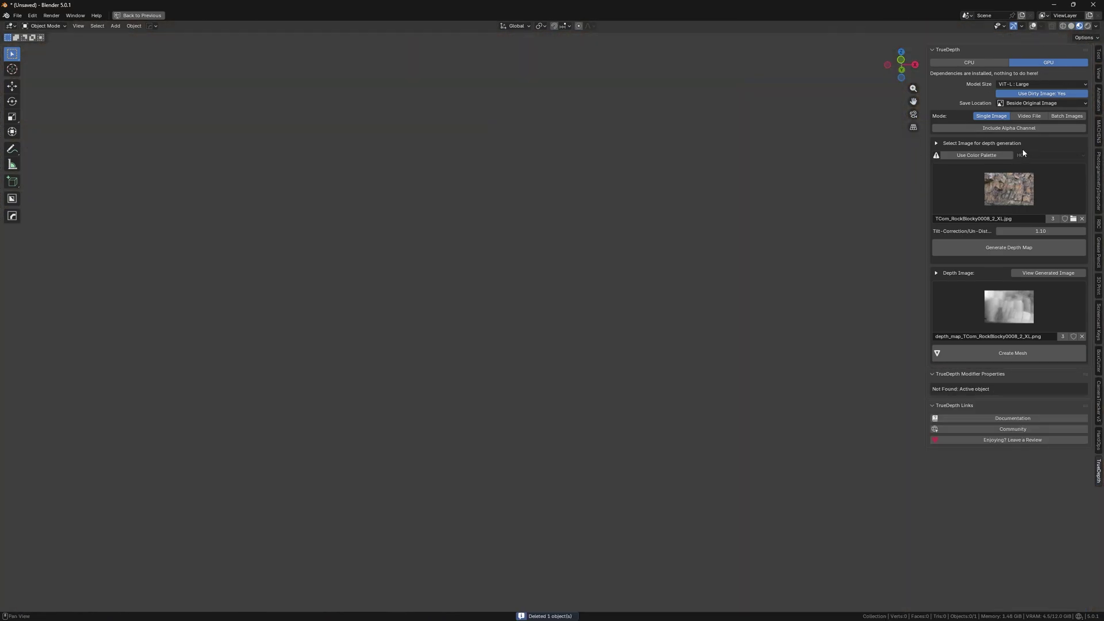
Load Gemini_Generated_Image as the source photo, generate its depth map, and create the displaced mesh.
click(1073, 219)
scroll(753, 315, down, 2)
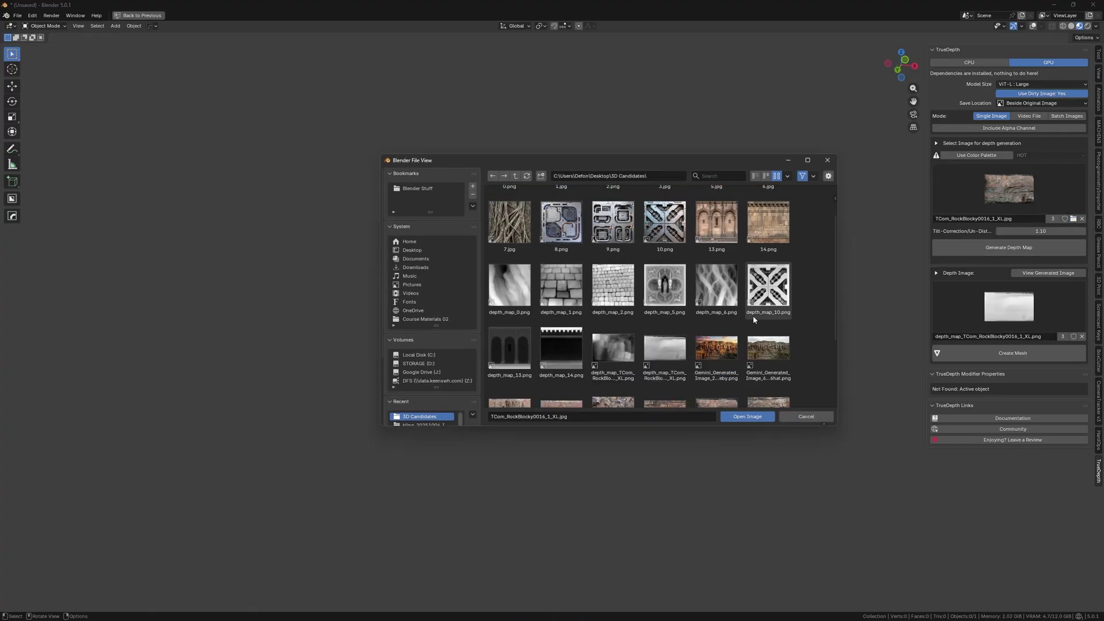
double_click(772, 351)
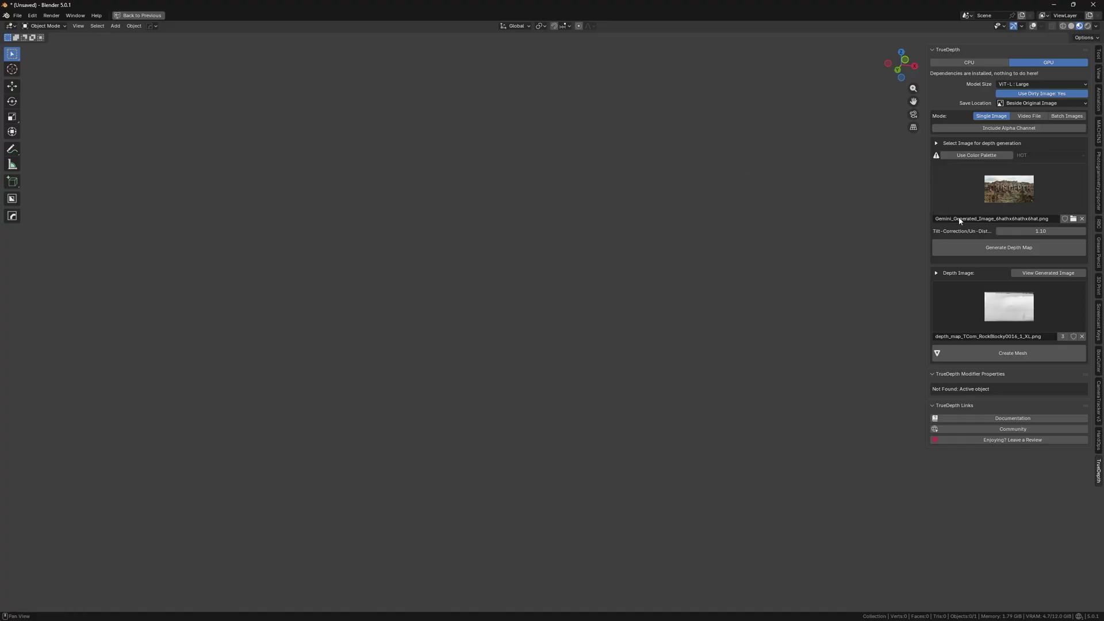
click(1016, 253)
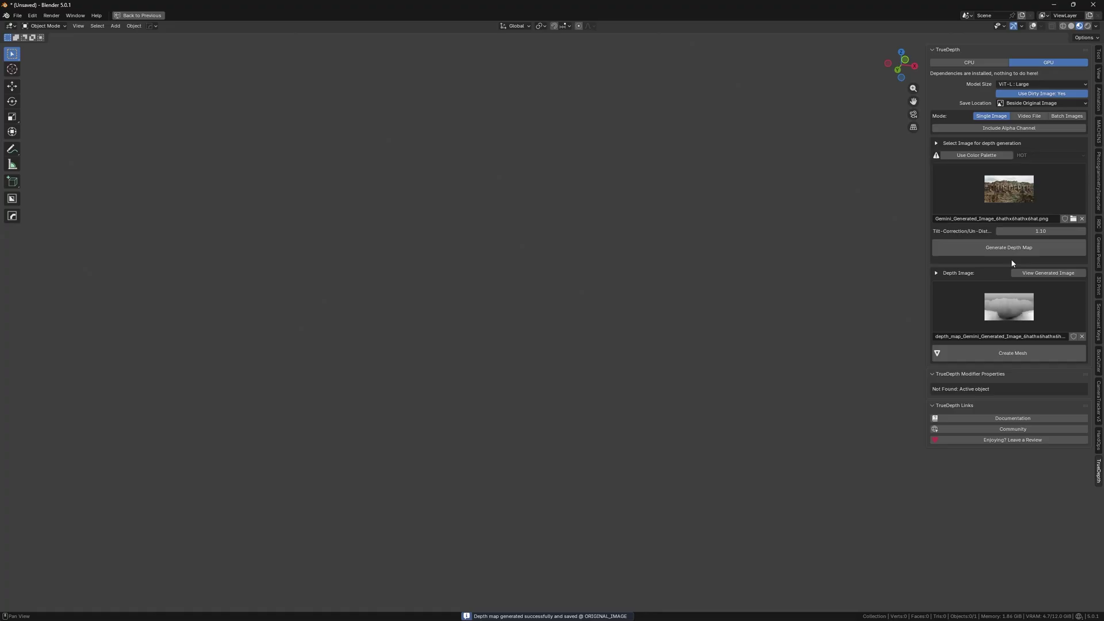
click(1008, 358)
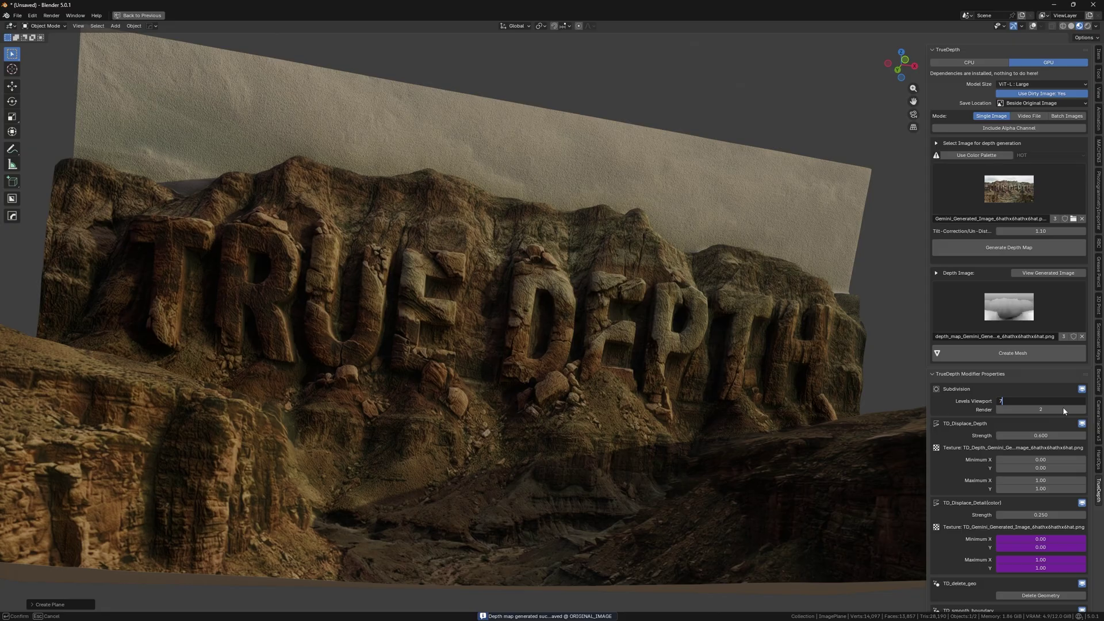
Set Levels Viewport to 7 and Tilt-Correction to 0, then regenerate the canyon's depth map.
key(Return)
click(1019, 231)
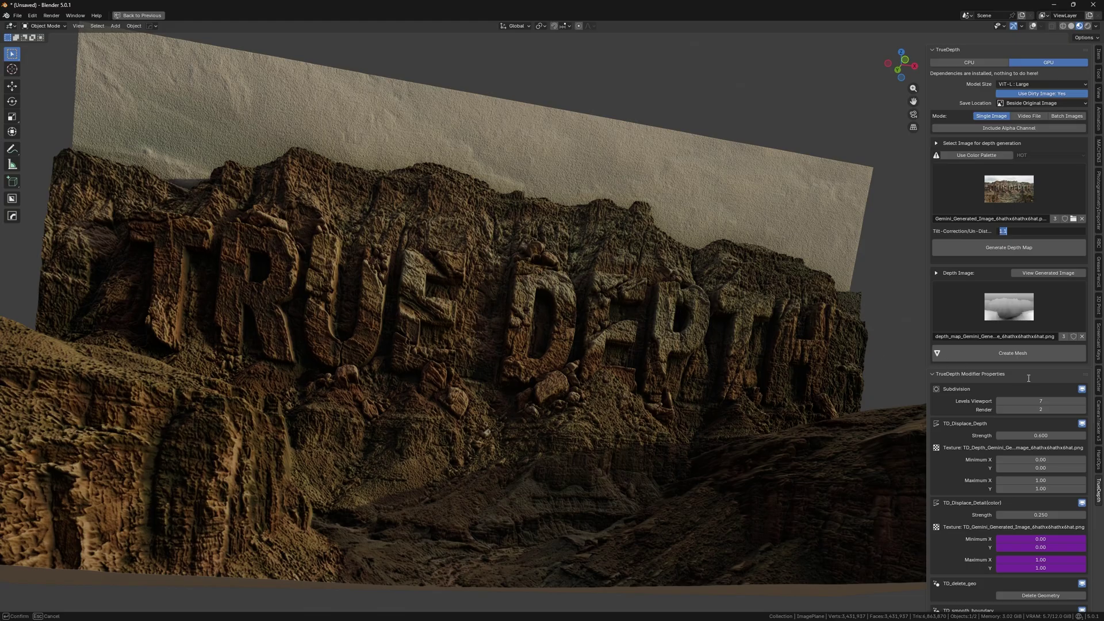
key(Return)
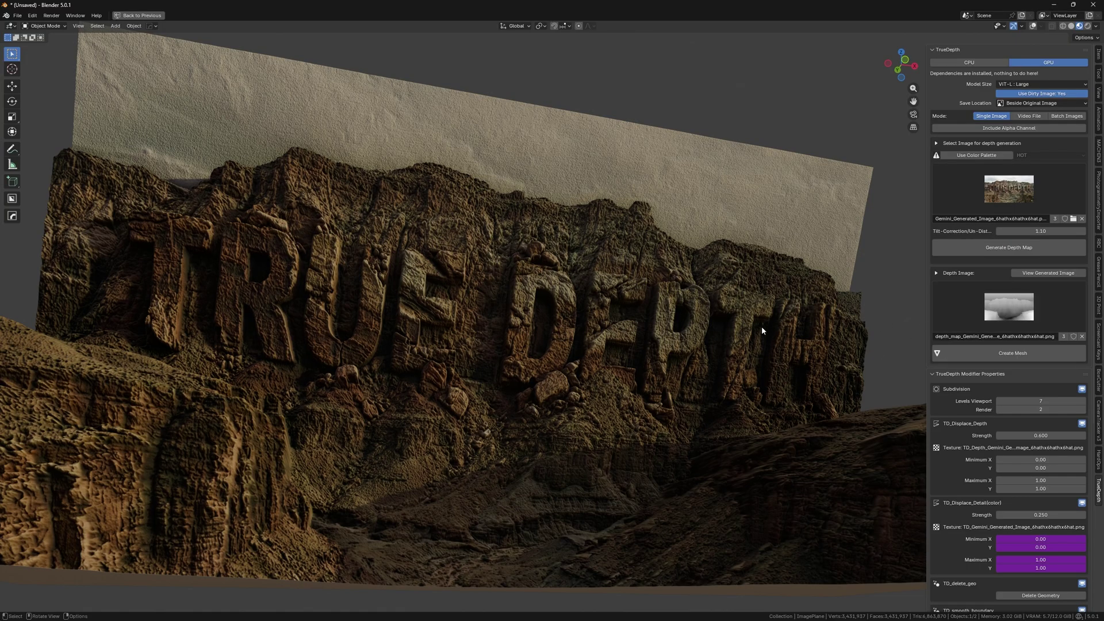
middle_drag(761, 331, 561, 320)
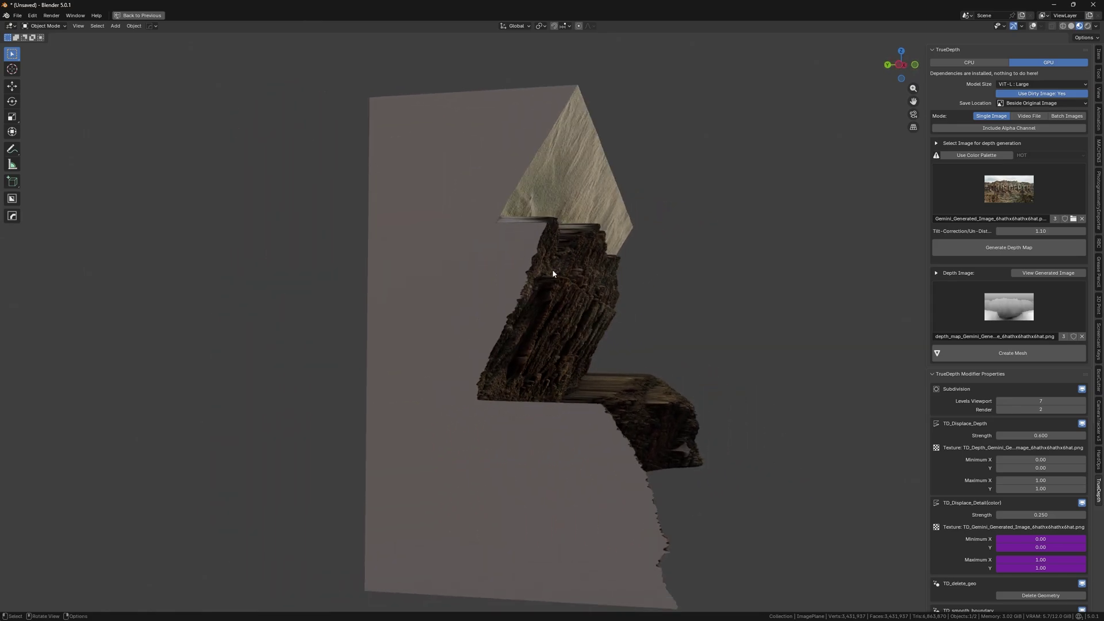
click(1035, 230)
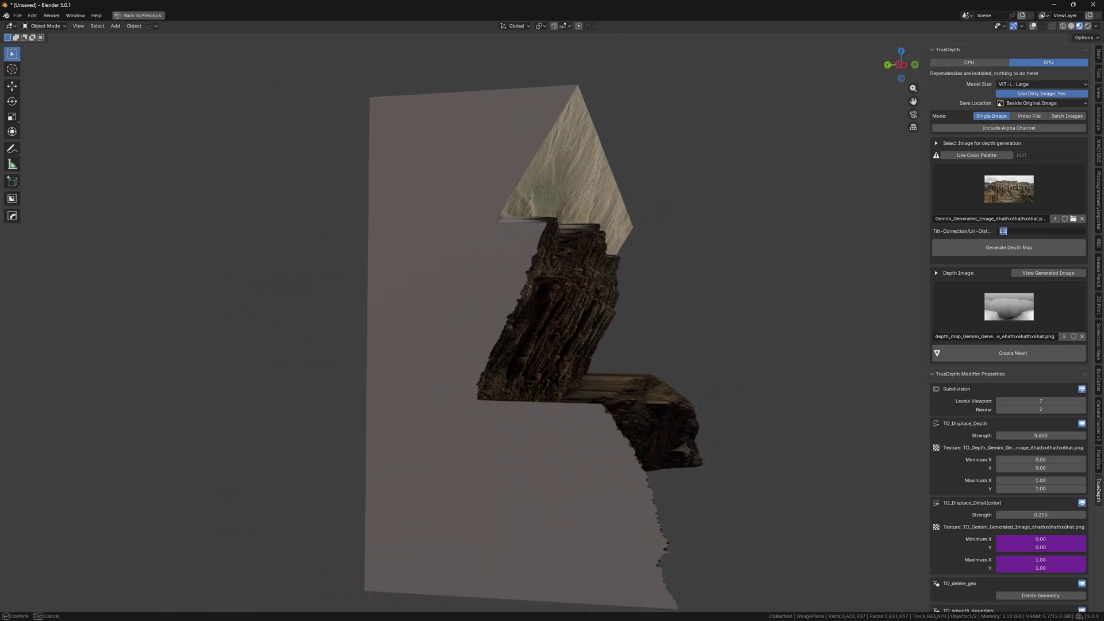
click(997, 248)
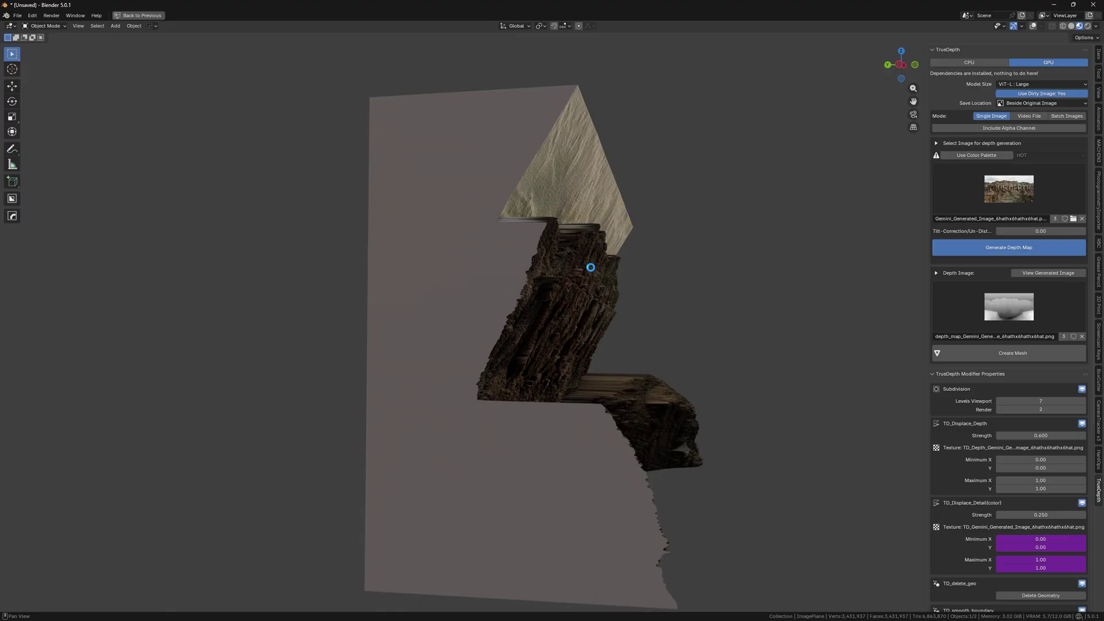
middle_drag(597, 273, 459, 346)
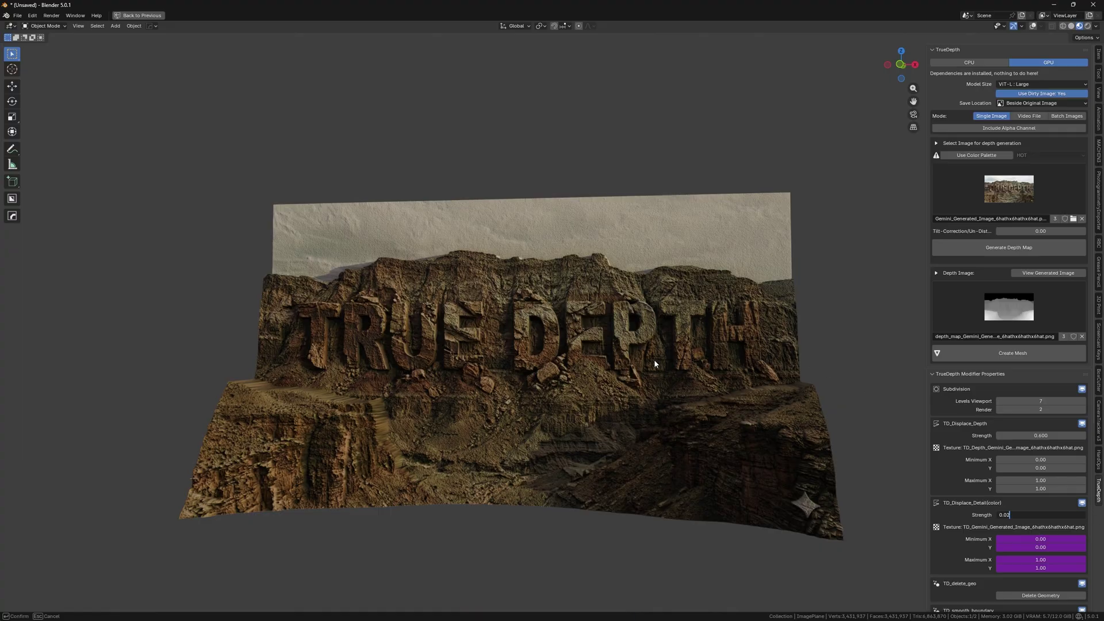
Set TD_Displace_Detail Strength to 0.02 and view the carved letters in grey Solid shading.
key(Return)
middle_drag(570, 390, 877, 137)
click(1071, 26)
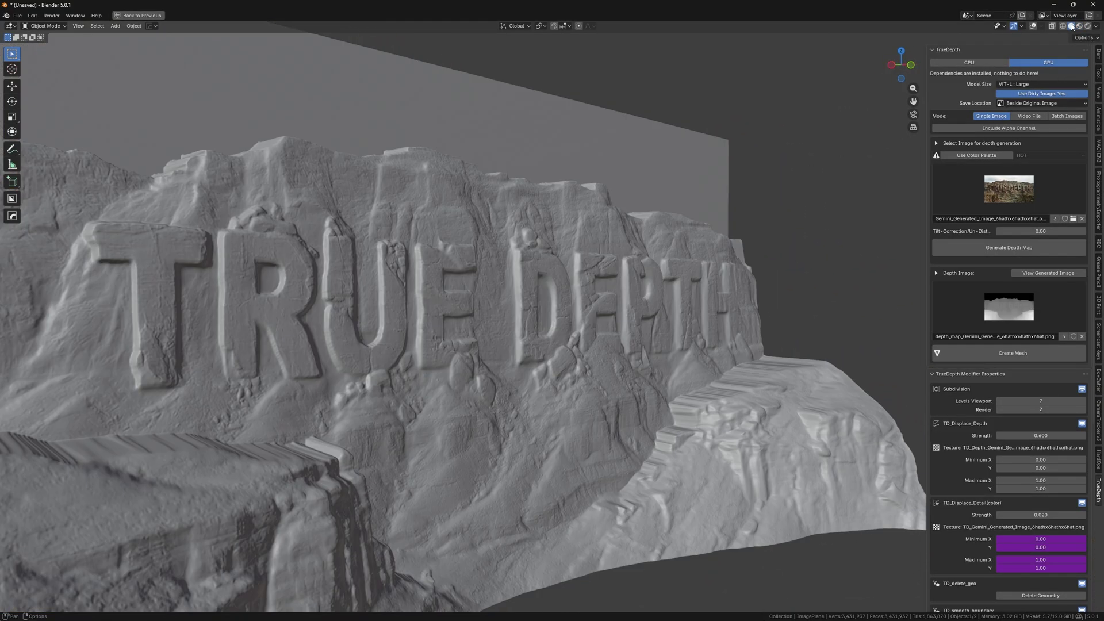
middle_drag(680, 320, 689, 299)
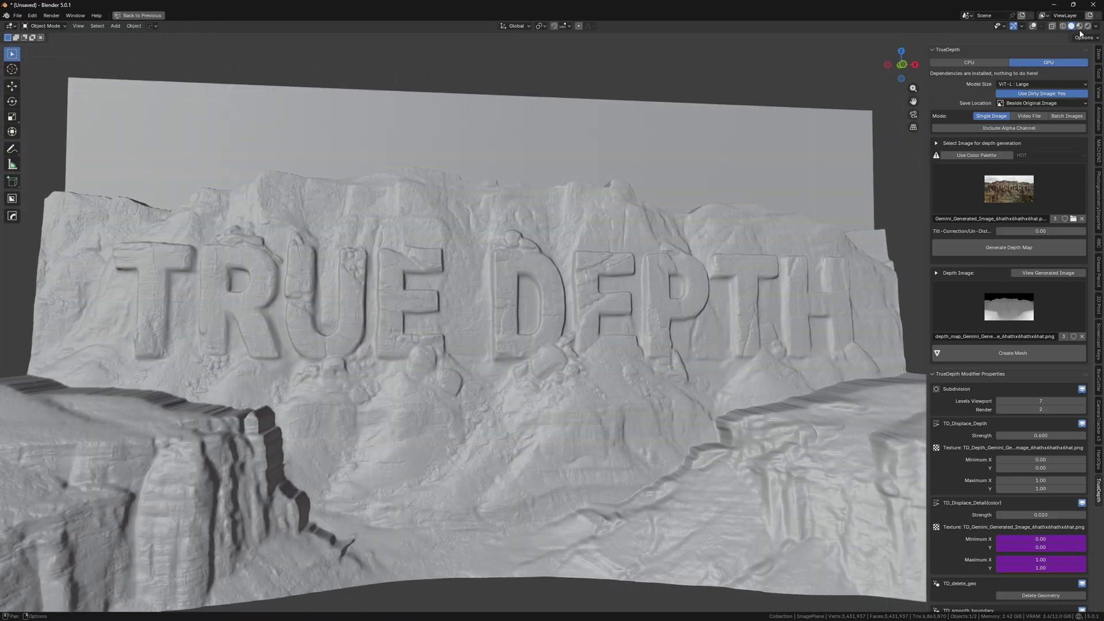